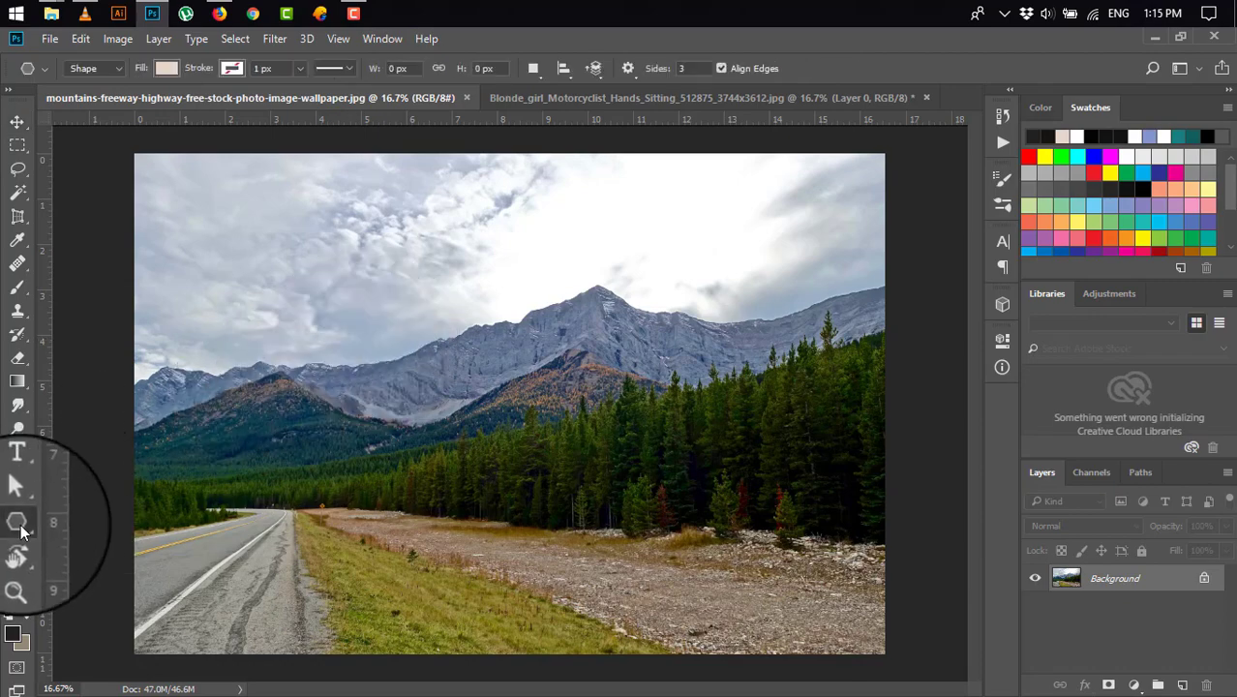
# Create a 100 px three-sided beige polygon on a new Polygon 1 layer
pyautogui.click(368, 387)
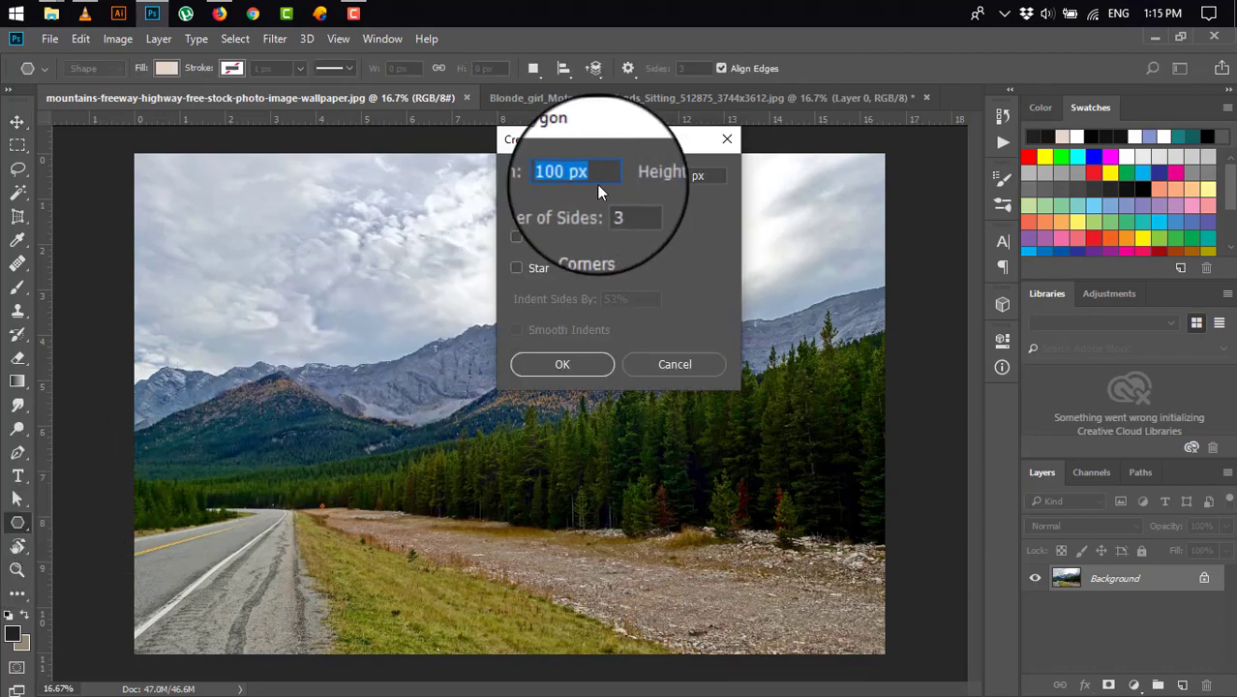
pyautogui.click(583, 369)
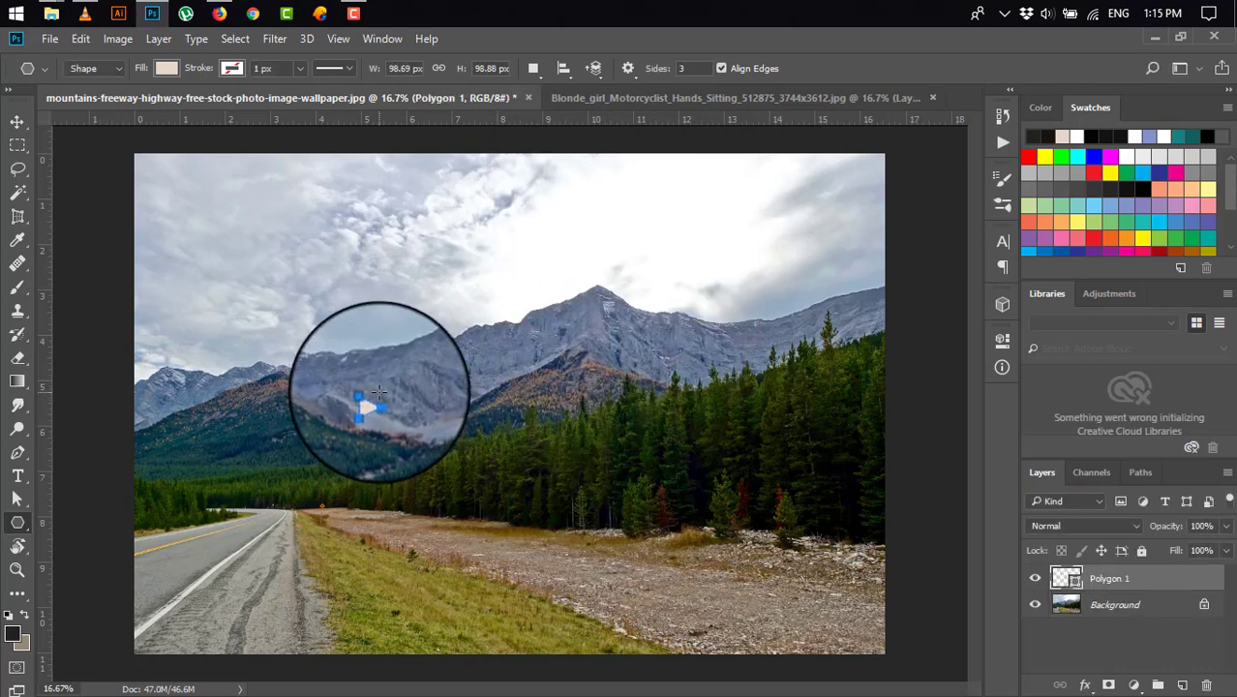
# Scale the triangle to about 1738%, centre it, and rotate it to point downward
pyautogui.hotkey('ctrl', 't')
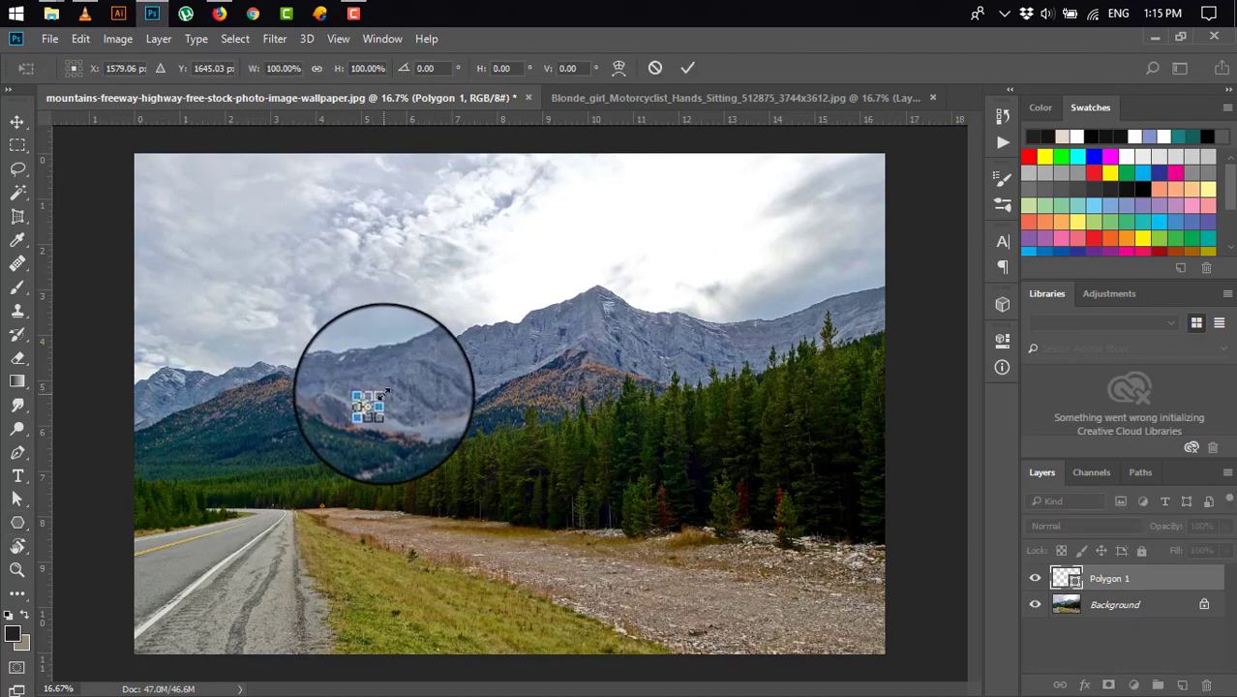
pyautogui.moveTo(389, 391)
pyautogui.mouseDown()
pyautogui.moveTo(486, 308)
pyautogui.moveTo(462, 491)
pyautogui.mouseUp()
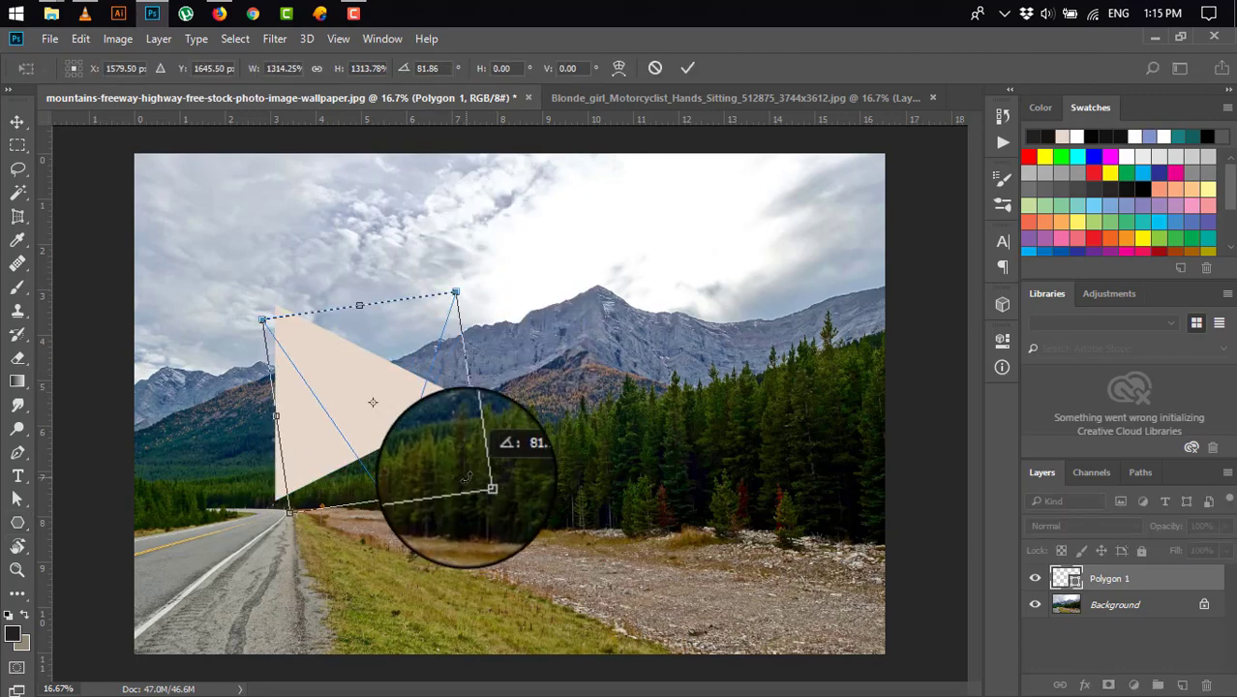
pyautogui.moveTo(428, 408); pyautogui.dragTo(627, 401)
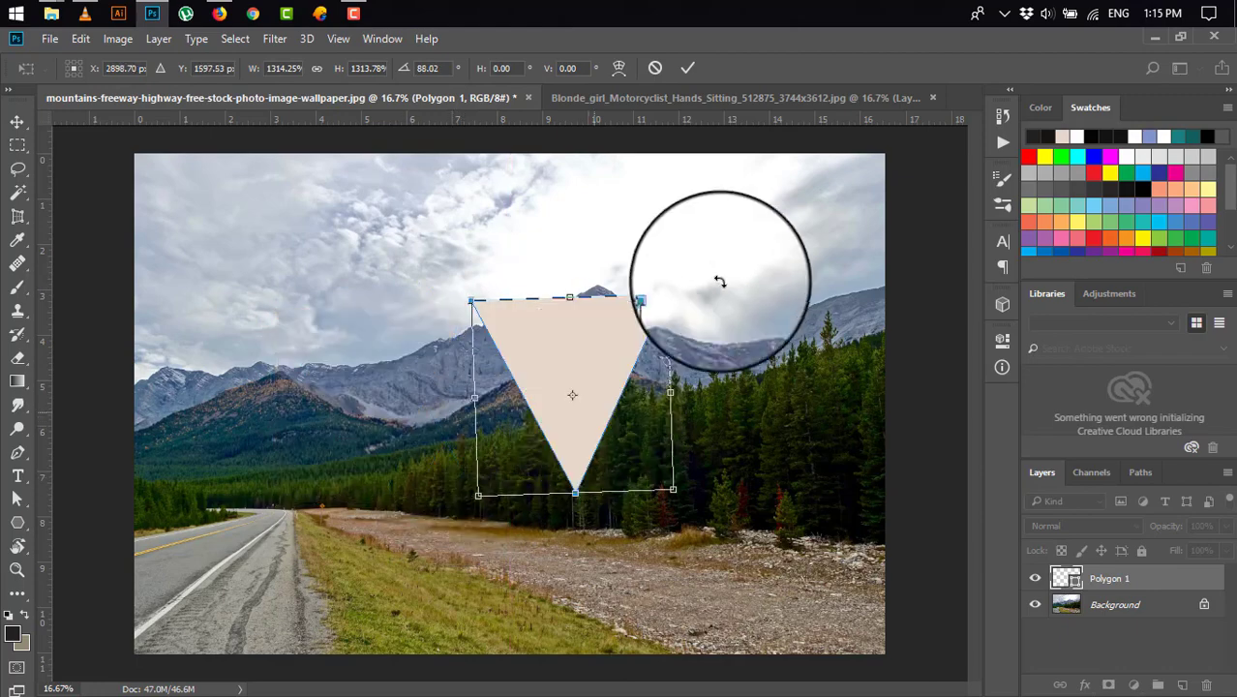
pyautogui.moveTo(719, 277); pyautogui.dragTo(725, 272)
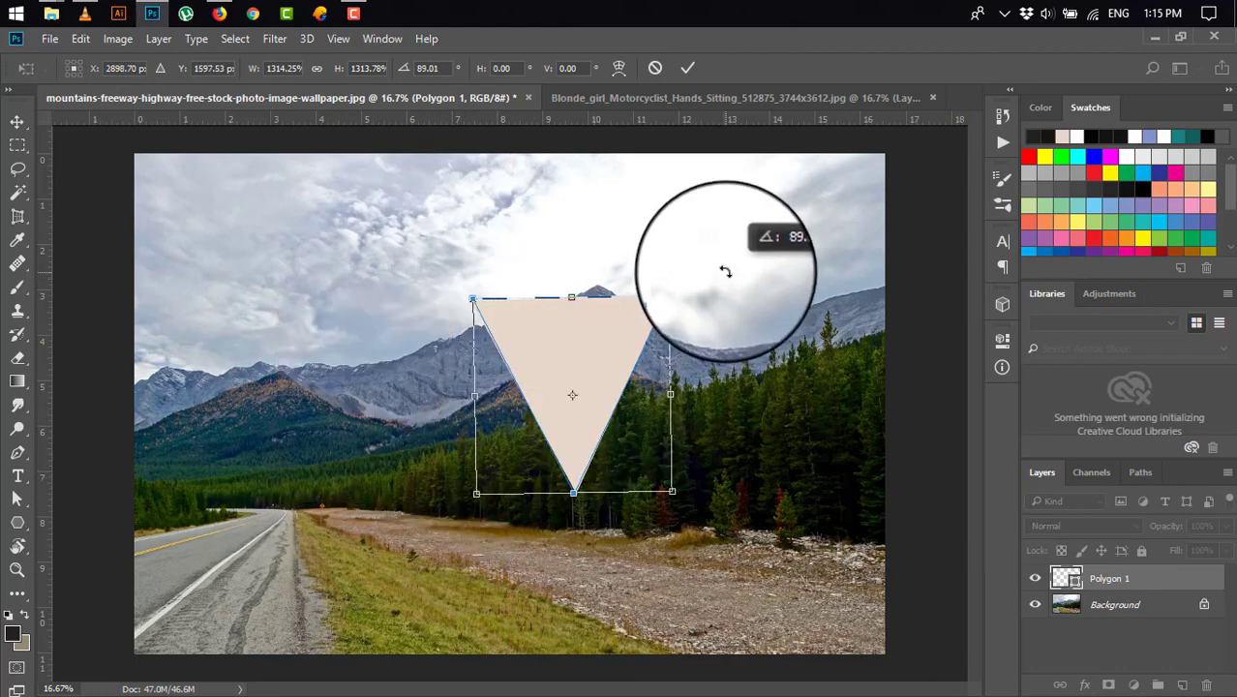
pyautogui.moveTo(725, 272); pyautogui.dragTo(734, 270)
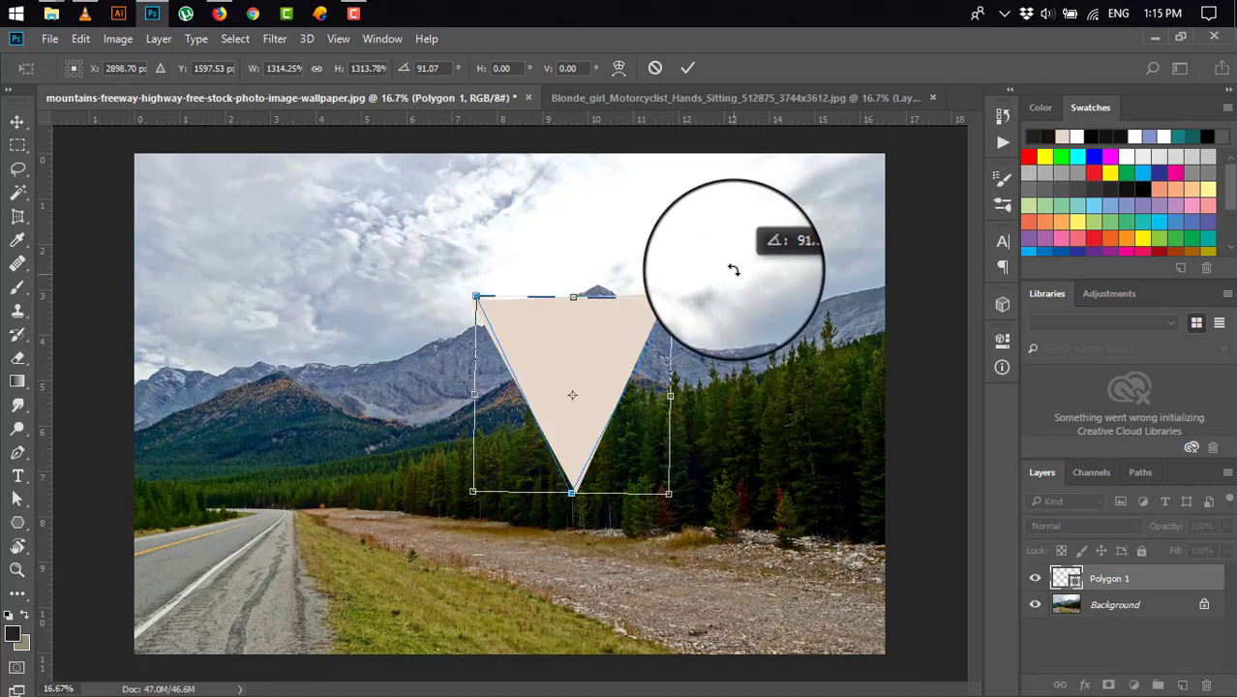
pyautogui.moveTo(671, 297); pyautogui.dragTo(703, 266)
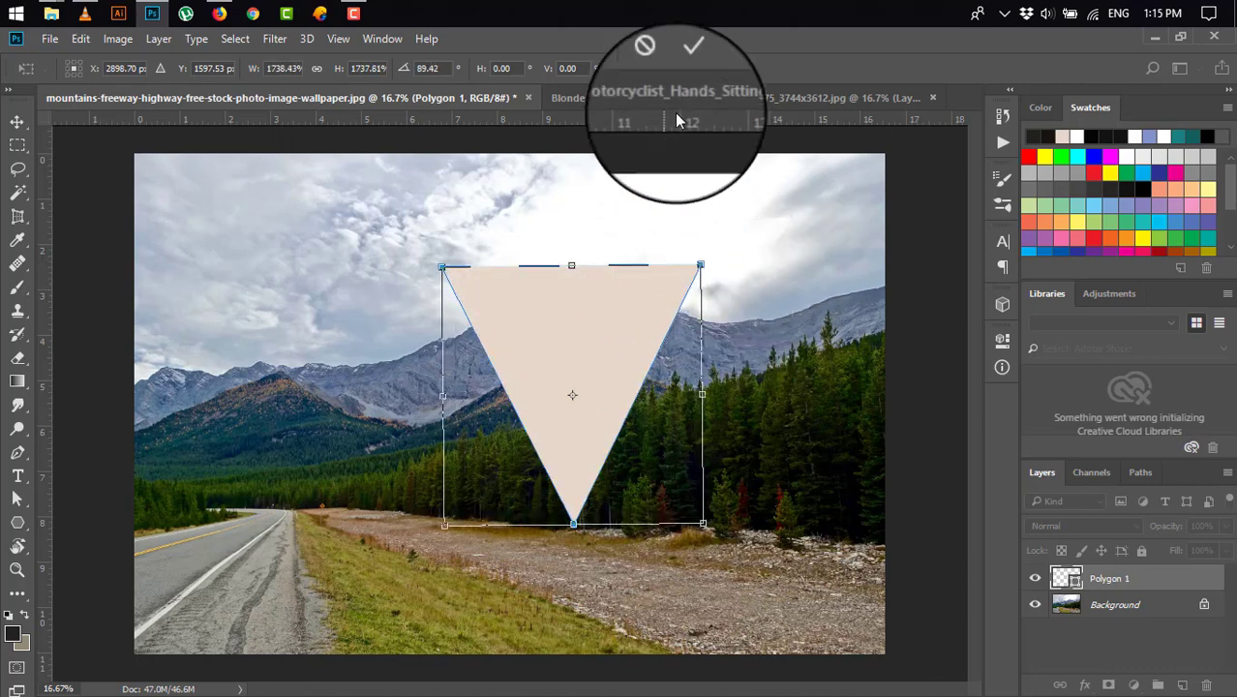
pyautogui.click(687, 68)
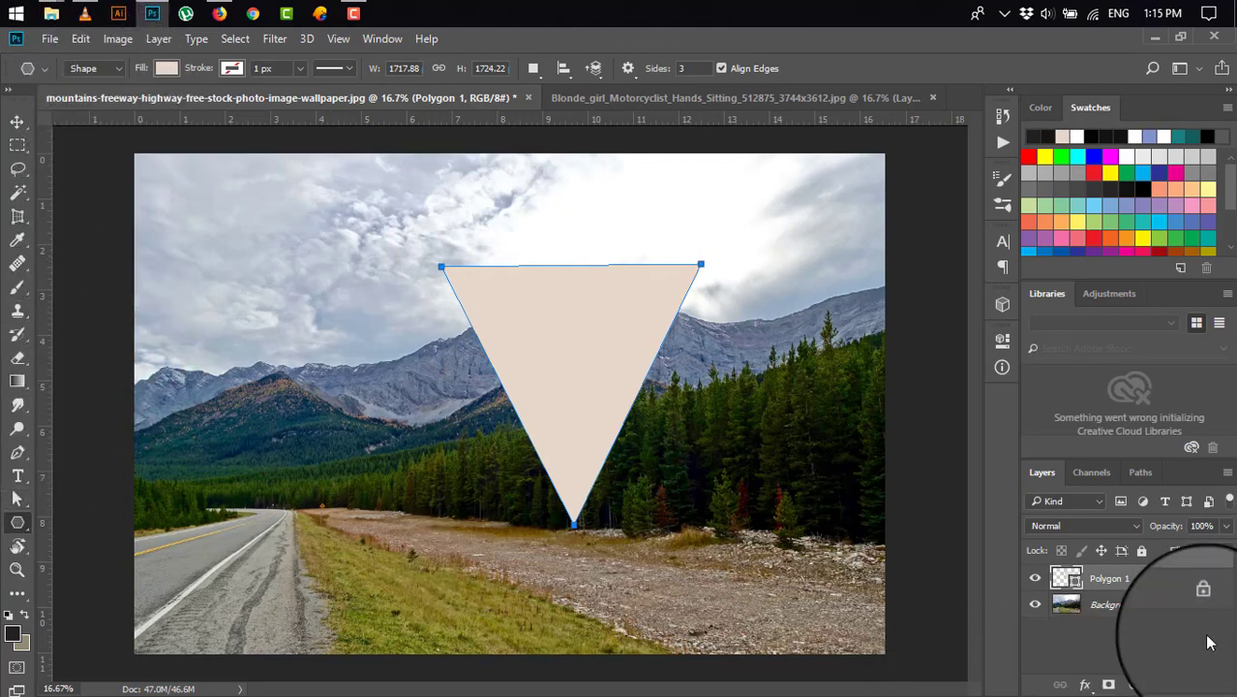
# On a new layer, pen-draw the left facet from the triangle's top-left corner to its bottom tip
pyautogui.click(1182, 686)
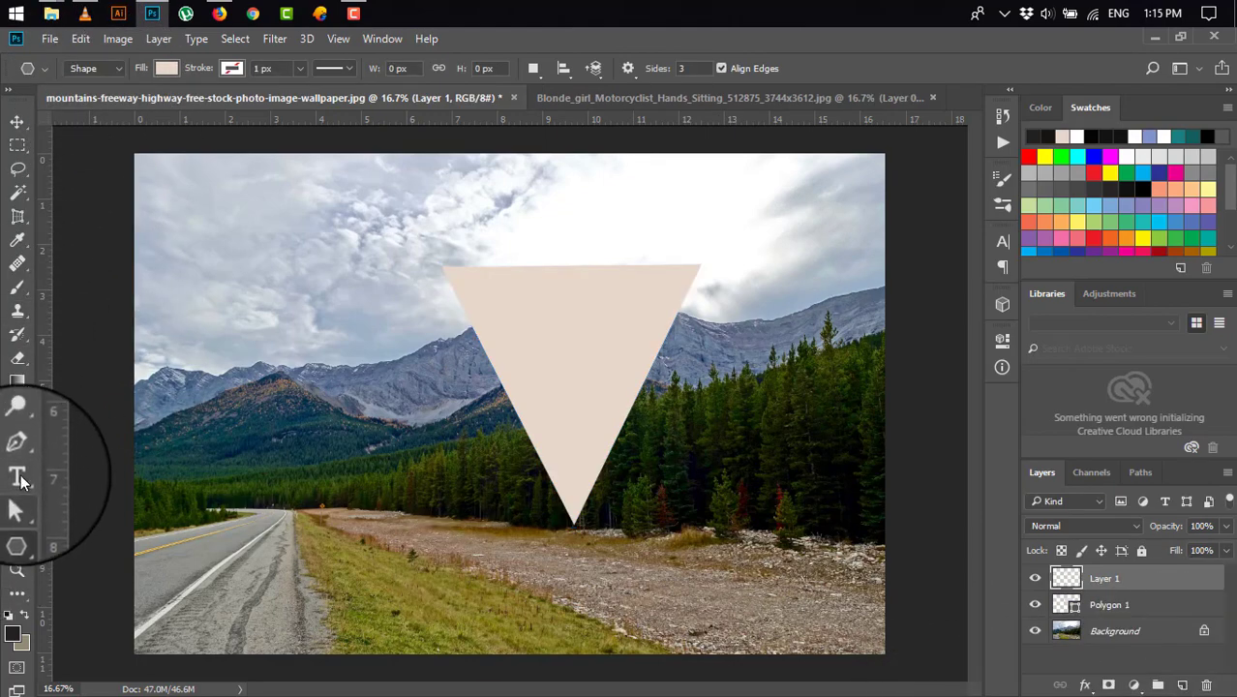
pyautogui.click(23, 450)
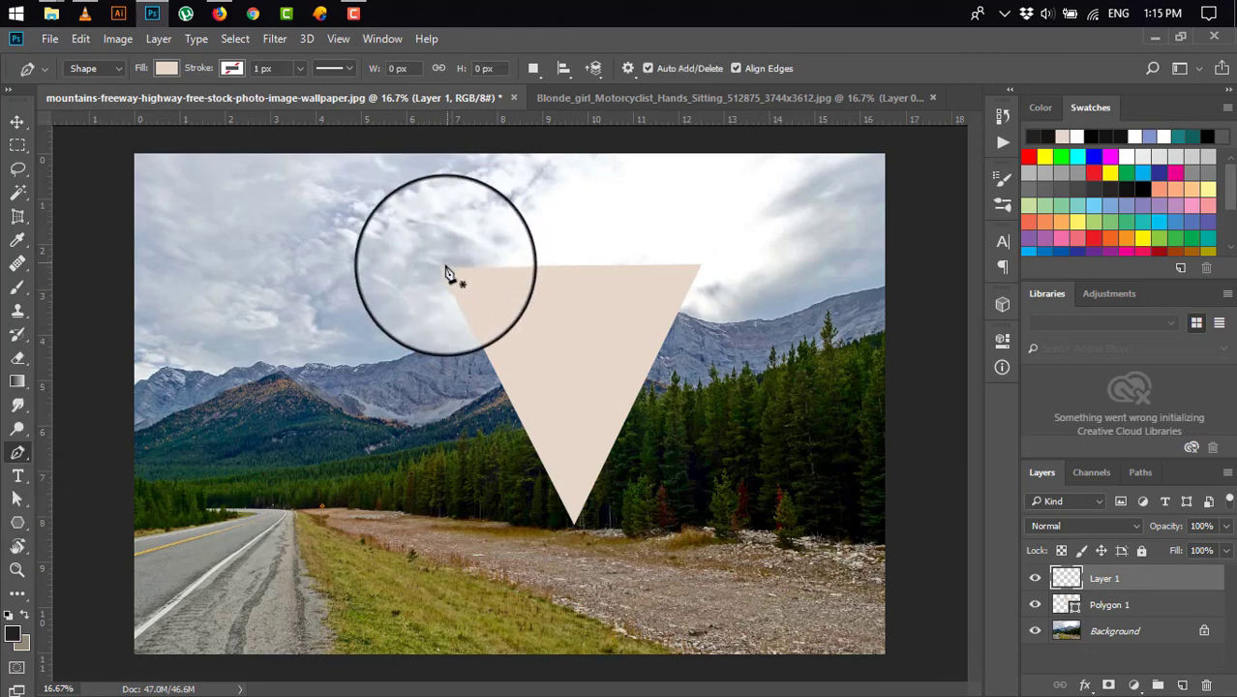
pyautogui.scroll(1, 453, 287)
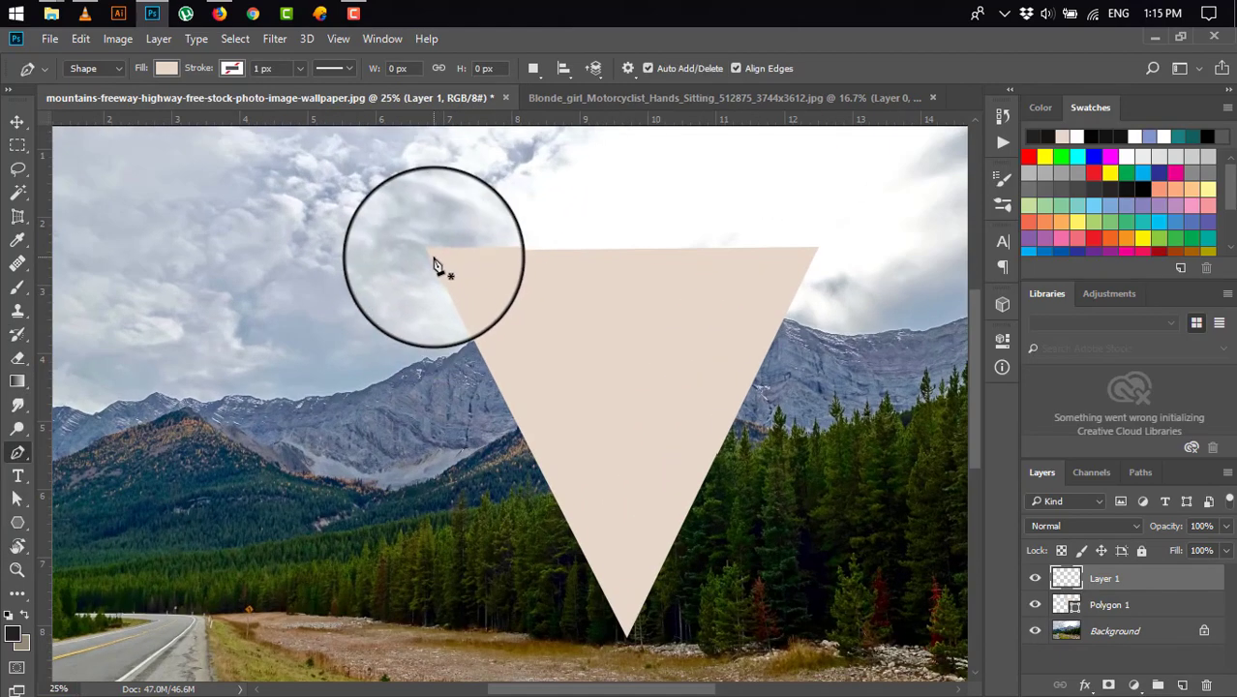
pyautogui.scroll(1, 436, 276)
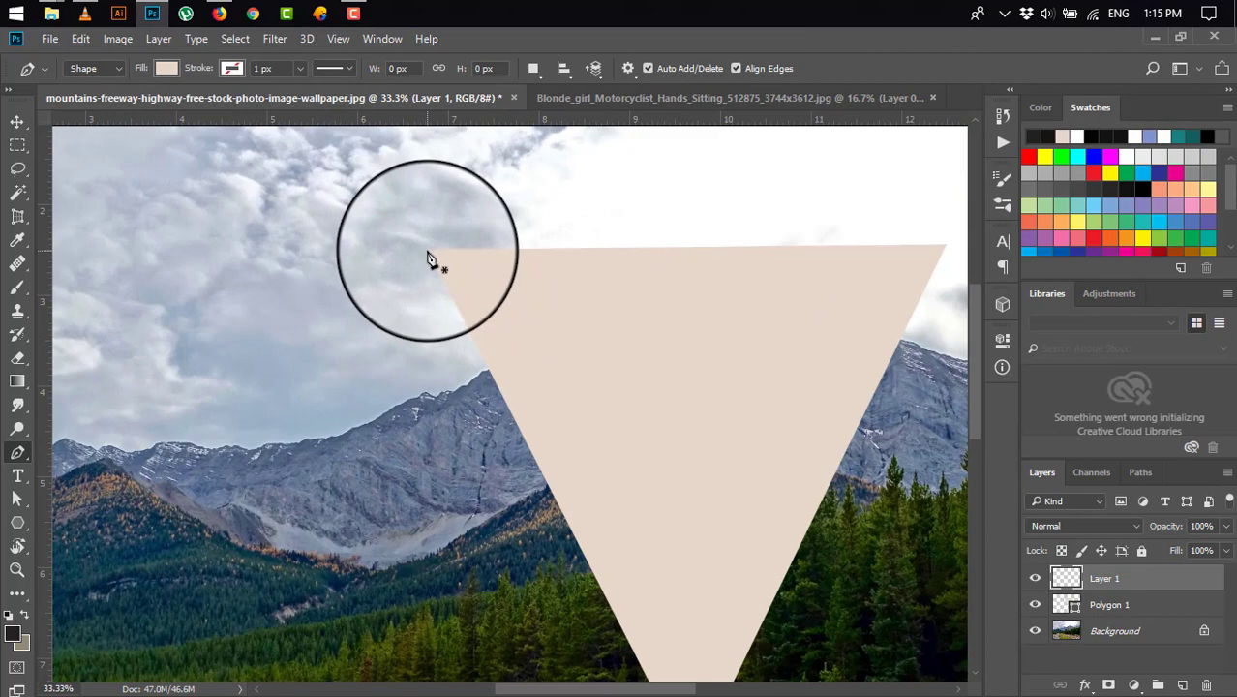
pyautogui.click(431, 260)
pyautogui.scroll(-1, 503, 368)
pyautogui.scroll(-1, 580, 590)
pyautogui.scroll(1, 577, 545)
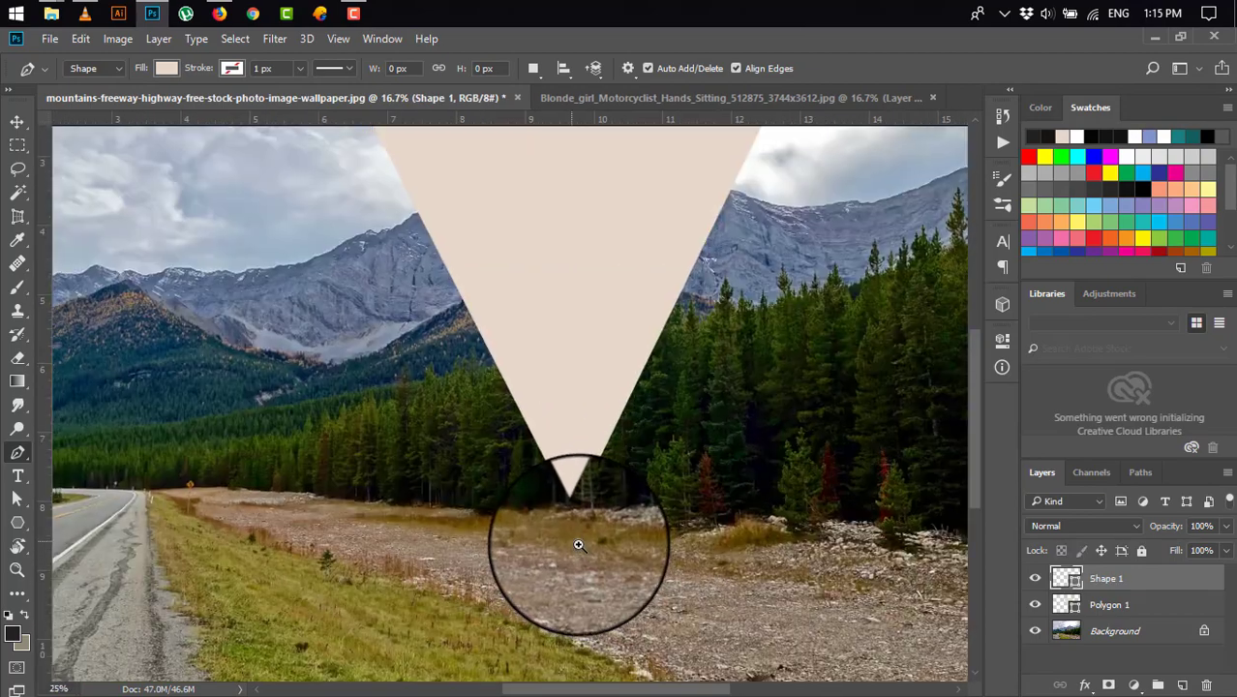
pyautogui.scroll(1, 576, 527)
pyautogui.scroll(1, 574, 508)
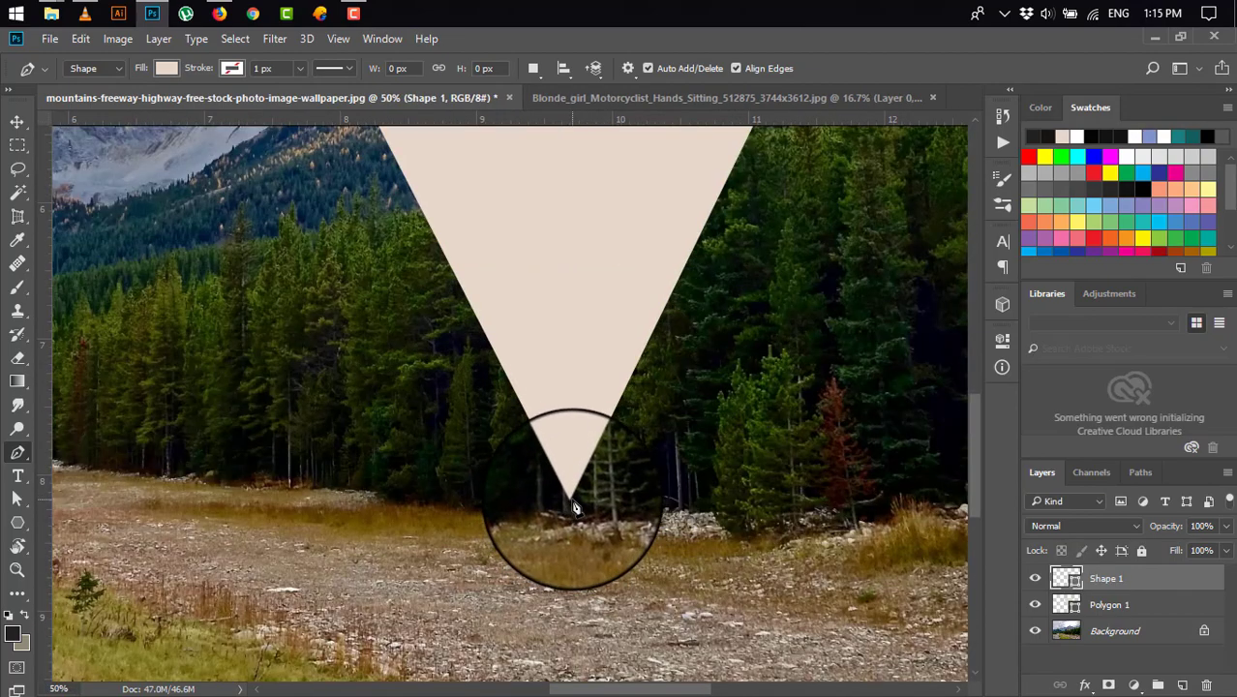
pyautogui.click(569, 499)
pyautogui.scroll(-1, 569, 498)
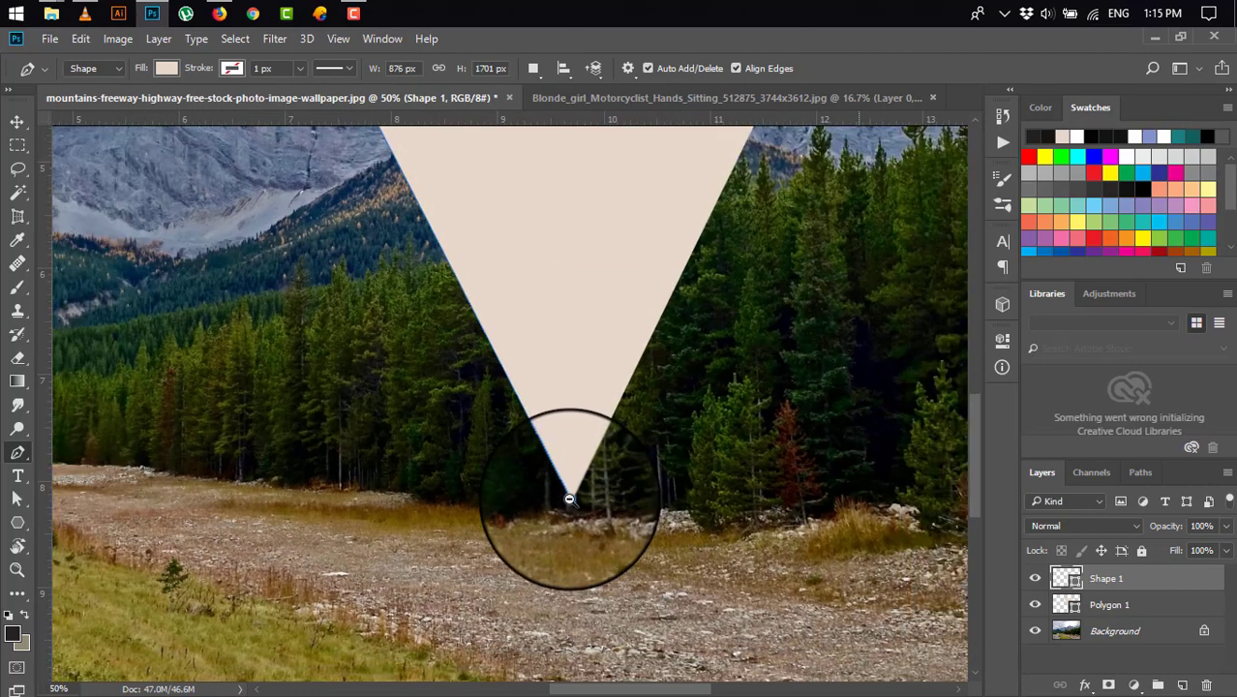
pyautogui.scroll(-1, 569, 498)
pyautogui.scroll(-1, 569, 498)
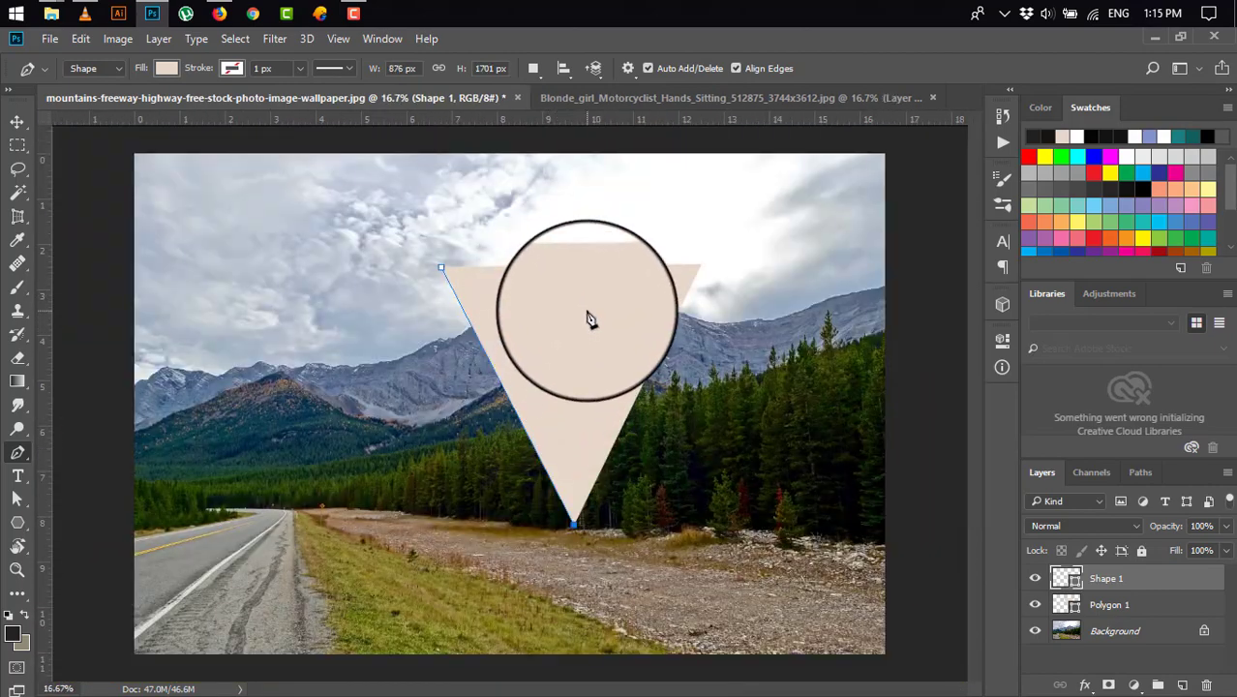
pyautogui.click(442, 269)
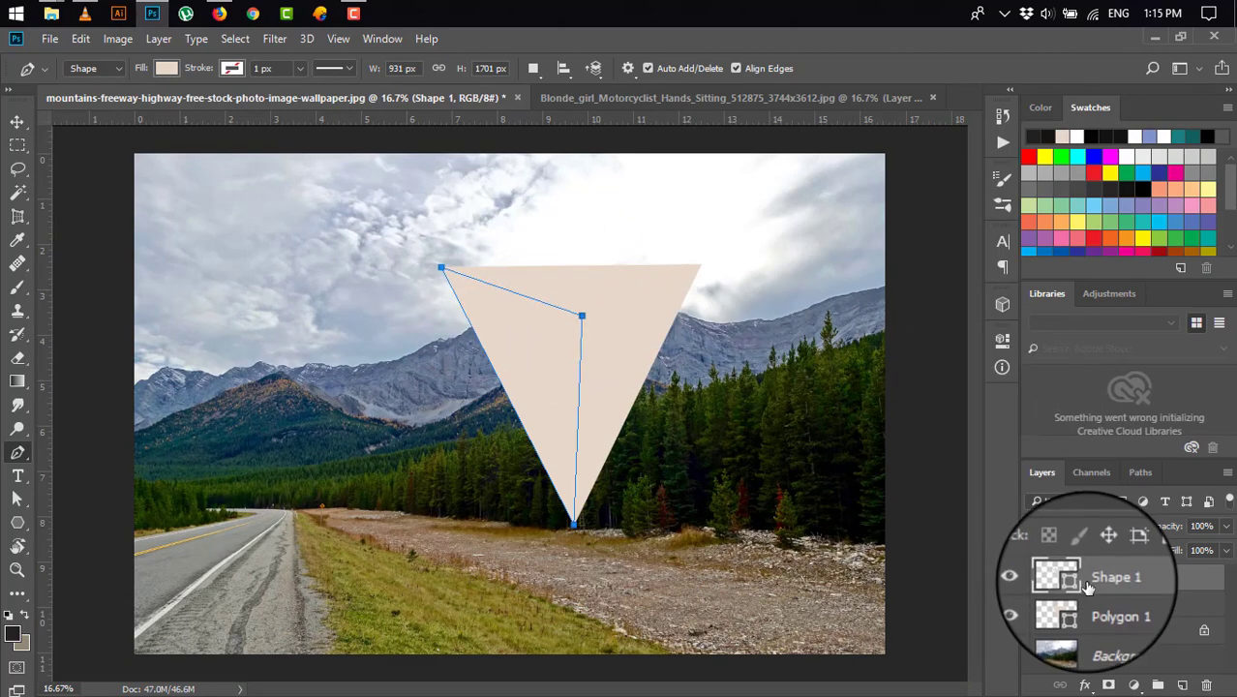
# Fill the Shape 1 facet with dark brown #3b3027
pyautogui.doubleClick(1063, 579)
pyautogui.moveTo(414, 317); pyautogui.dragTo(375, 341)
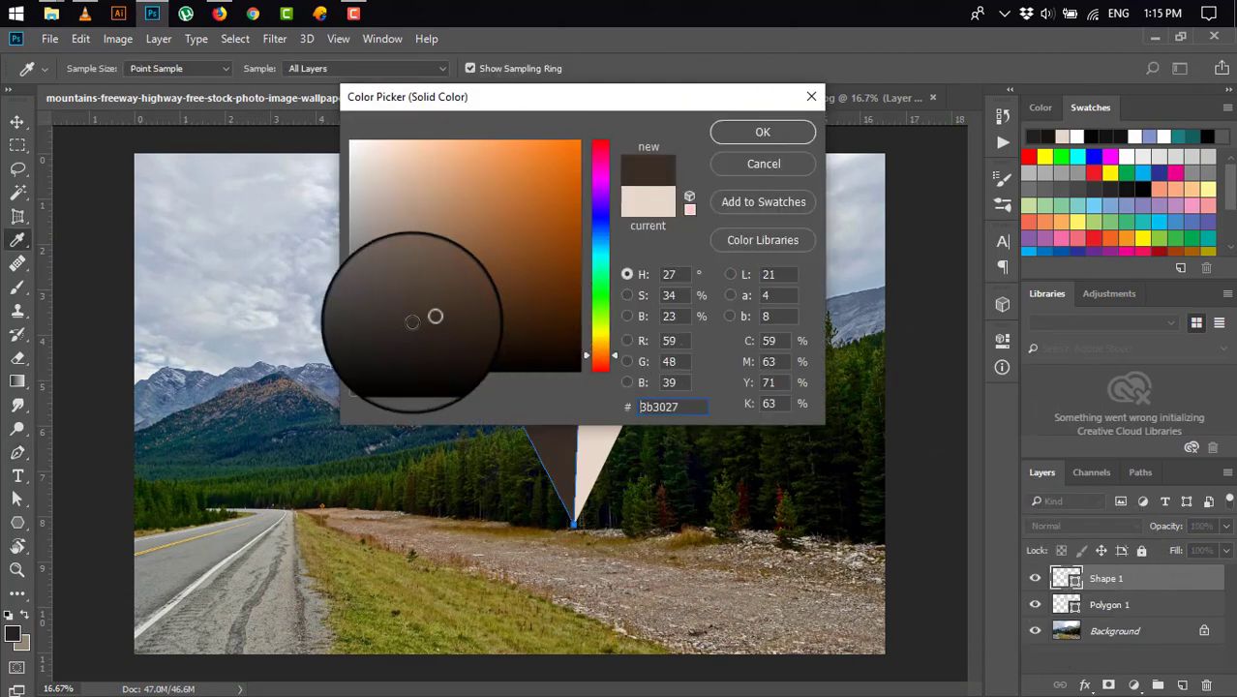
pyautogui.click(763, 132)
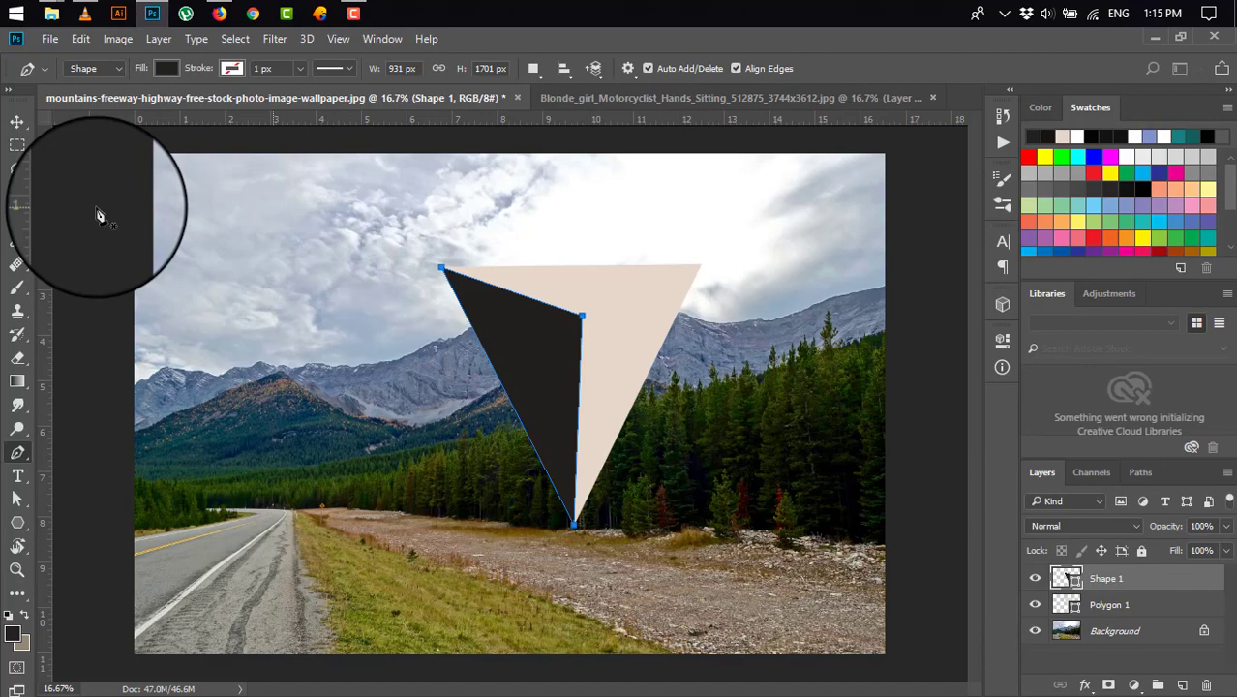
# Pen-draw the right facet from the triangle's tip across its wide top and back to the bottom tip
pyautogui.click(18, 122)
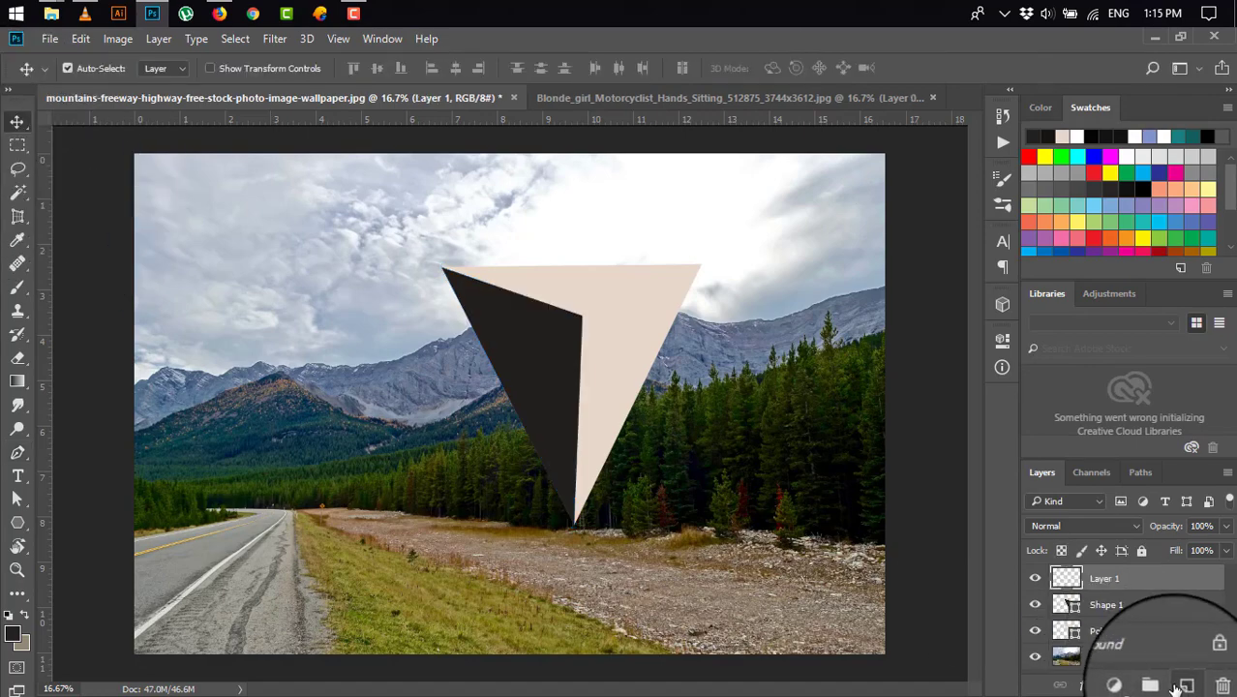
pyautogui.click(17, 446)
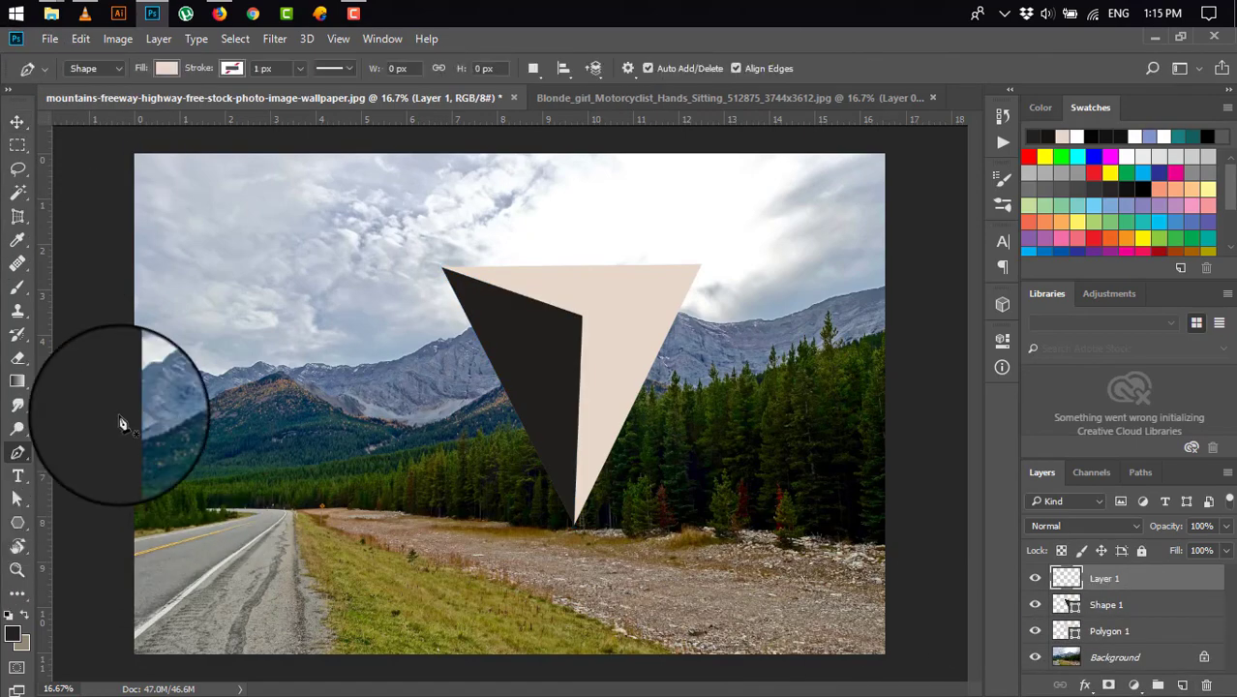
pyautogui.scroll(2, 566, 508)
pyautogui.scroll(2, 634, 585)
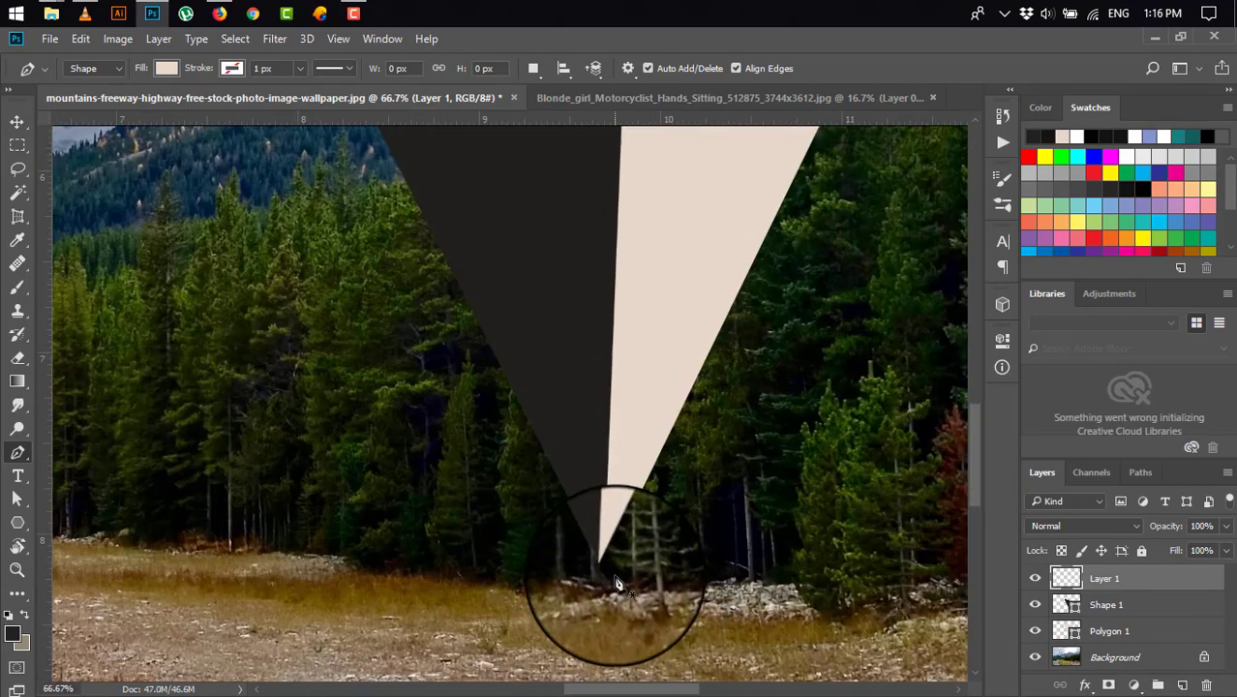
pyautogui.scroll(1, 634, 586)
pyautogui.scroll(3, 639, 600)
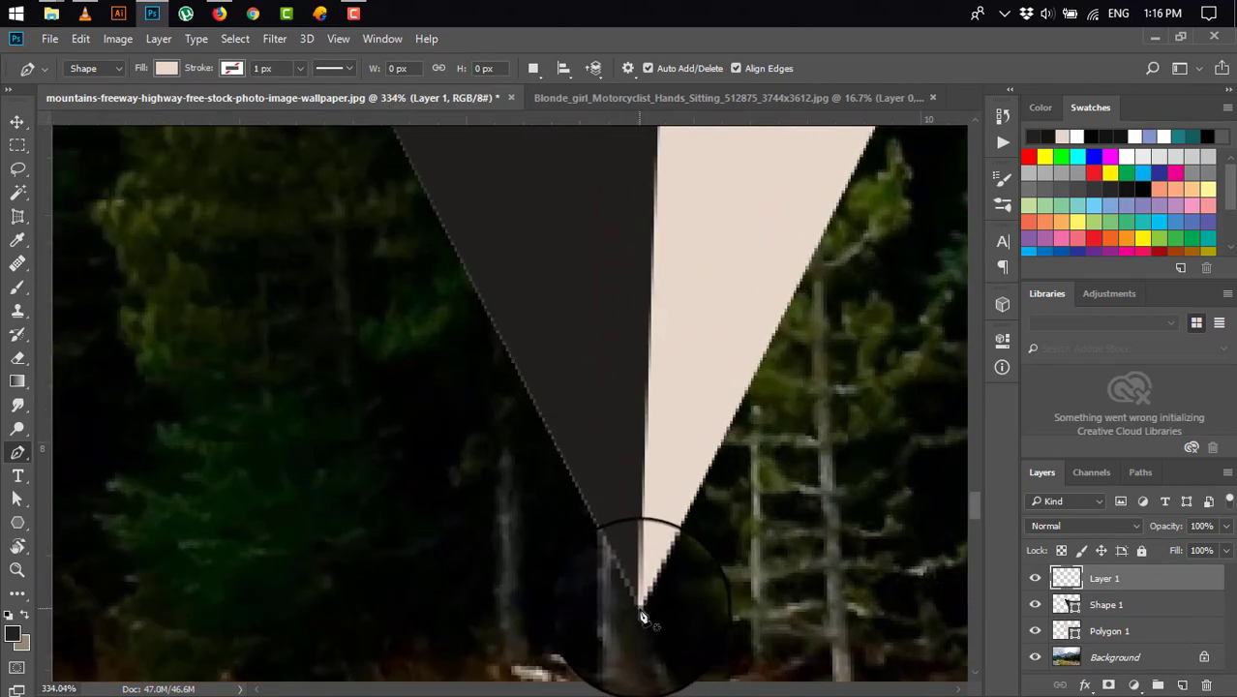
pyautogui.click(640, 610)
pyautogui.scroll(-1, 640, 581)
pyautogui.scroll(-1, 655, 505)
pyautogui.scroll(-1, 654, 505)
pyautogui.scroll(-1, 653, 507)
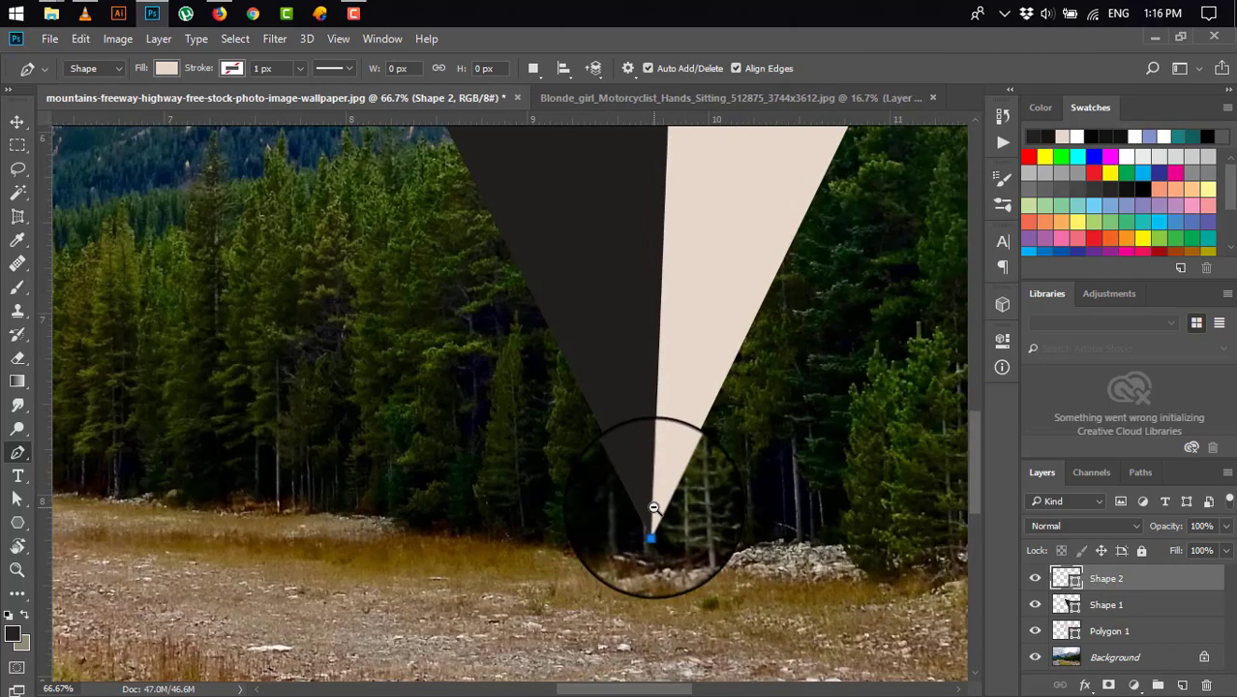
pyautogui.scroll(-1, 654, 507)
pyautogui.moveTo(696, 285); pyautogui.dragTo(544, 625)
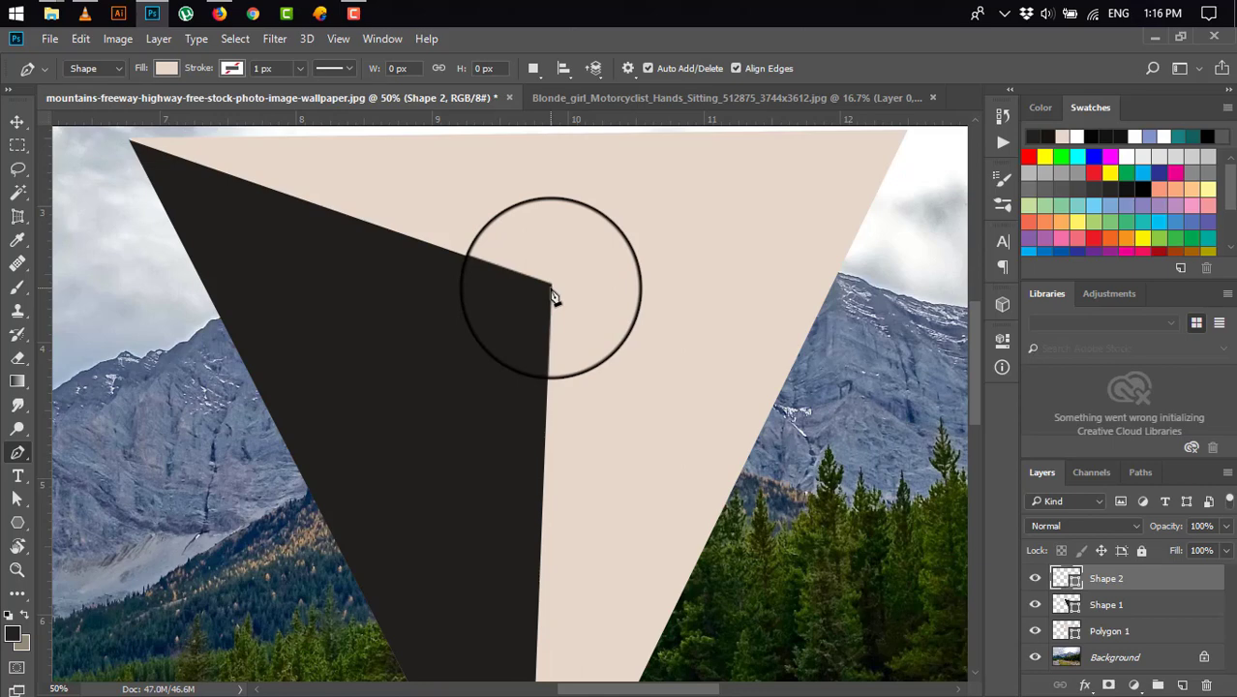
pyautogui.scroll(2, 551, 295)
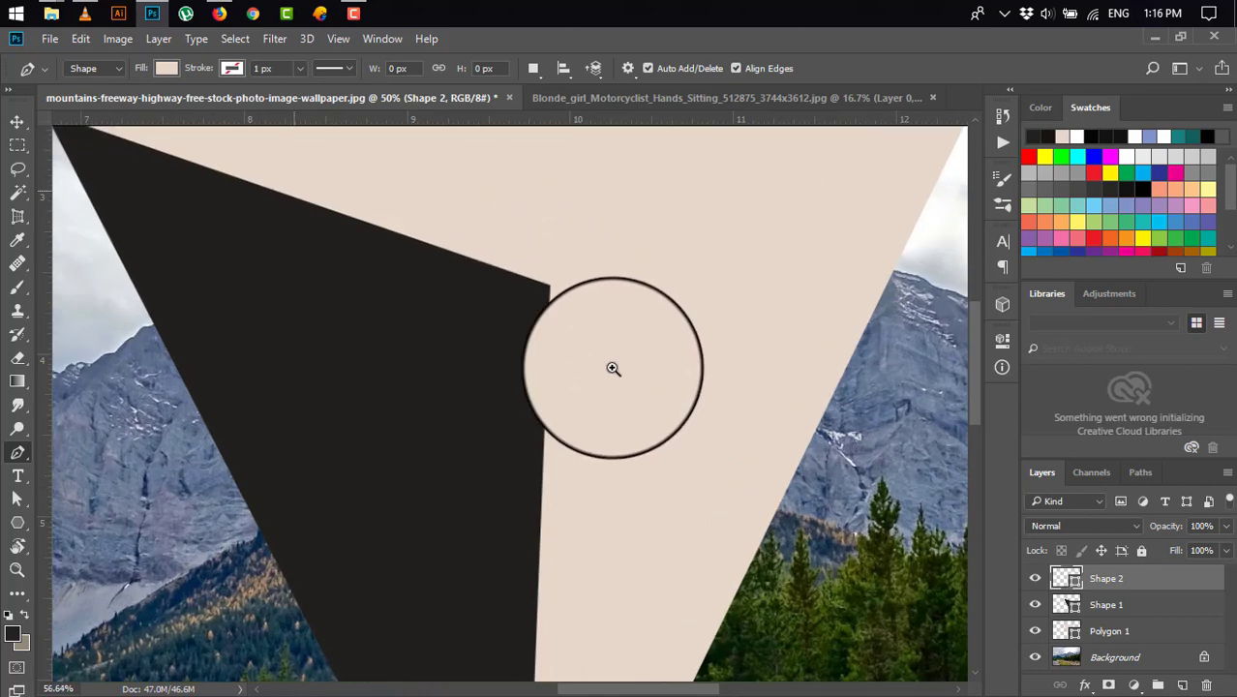
pyautogui.scroll(1, 613, 368)
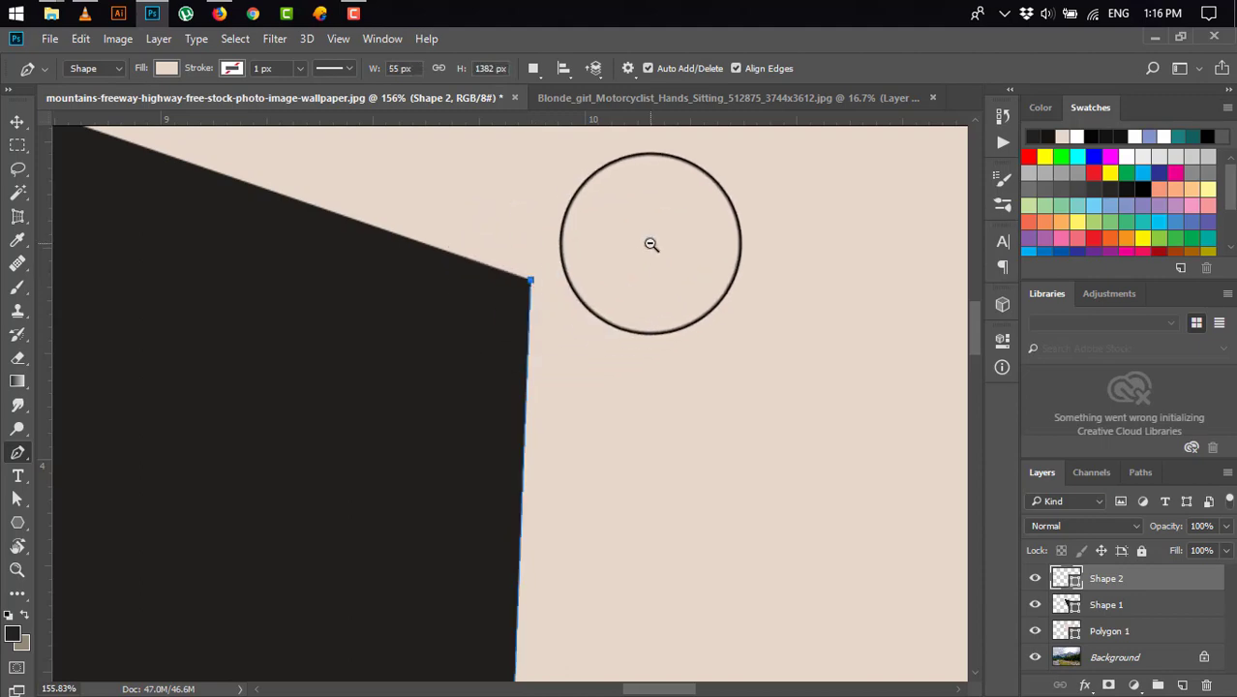
pyautogui.scroll(-2, 651, 244)
pyautogui.scroll(-1, 651, 243)
pyautogui.scroll(-1, 677, 237)
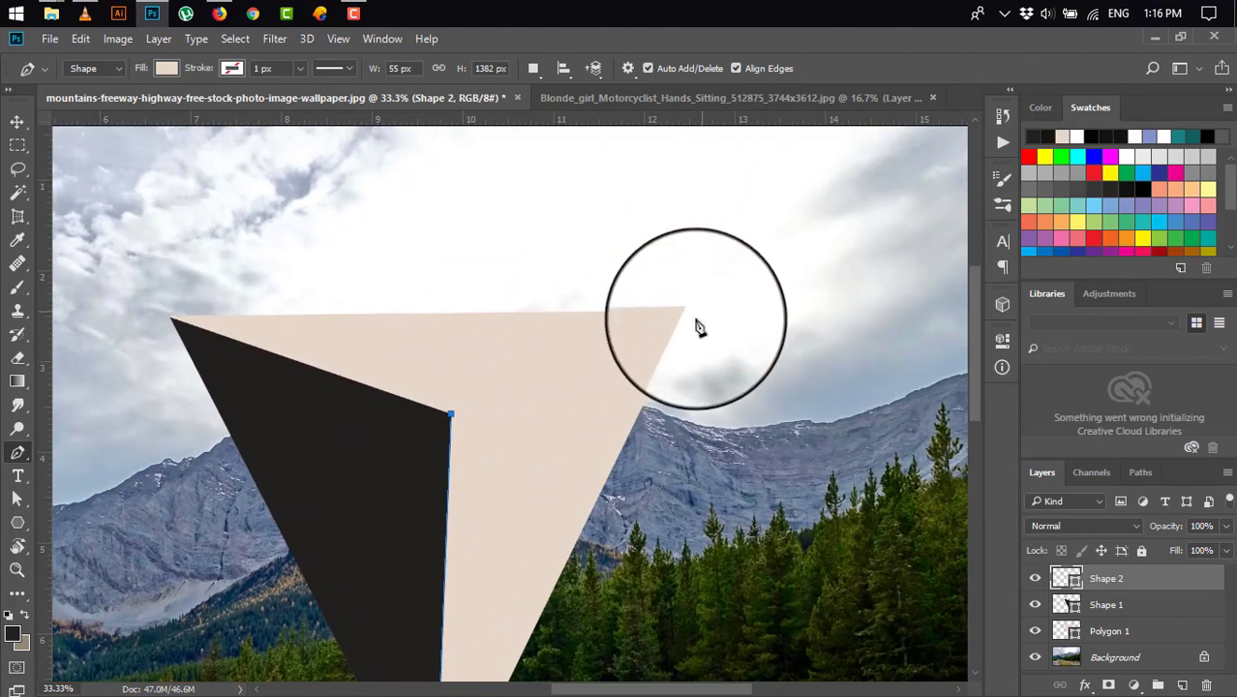
pyautogui.scroll(2, 688, 315)
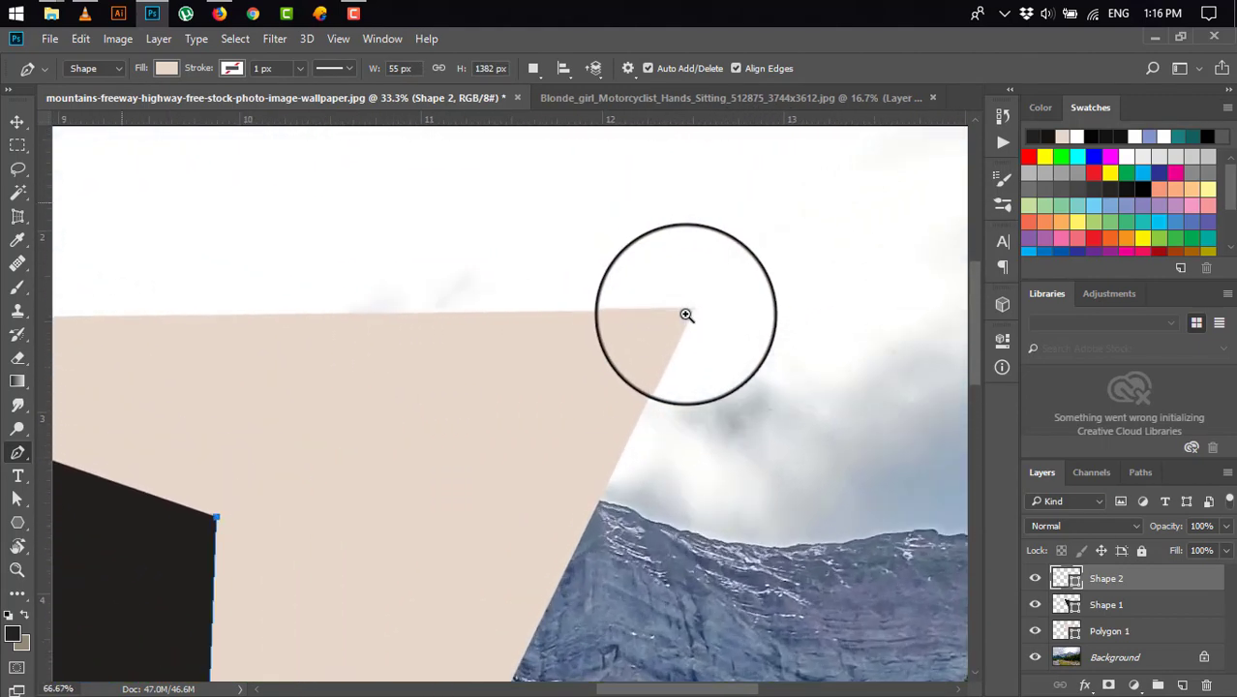
pyautogui.scroll(1, 685, 312)
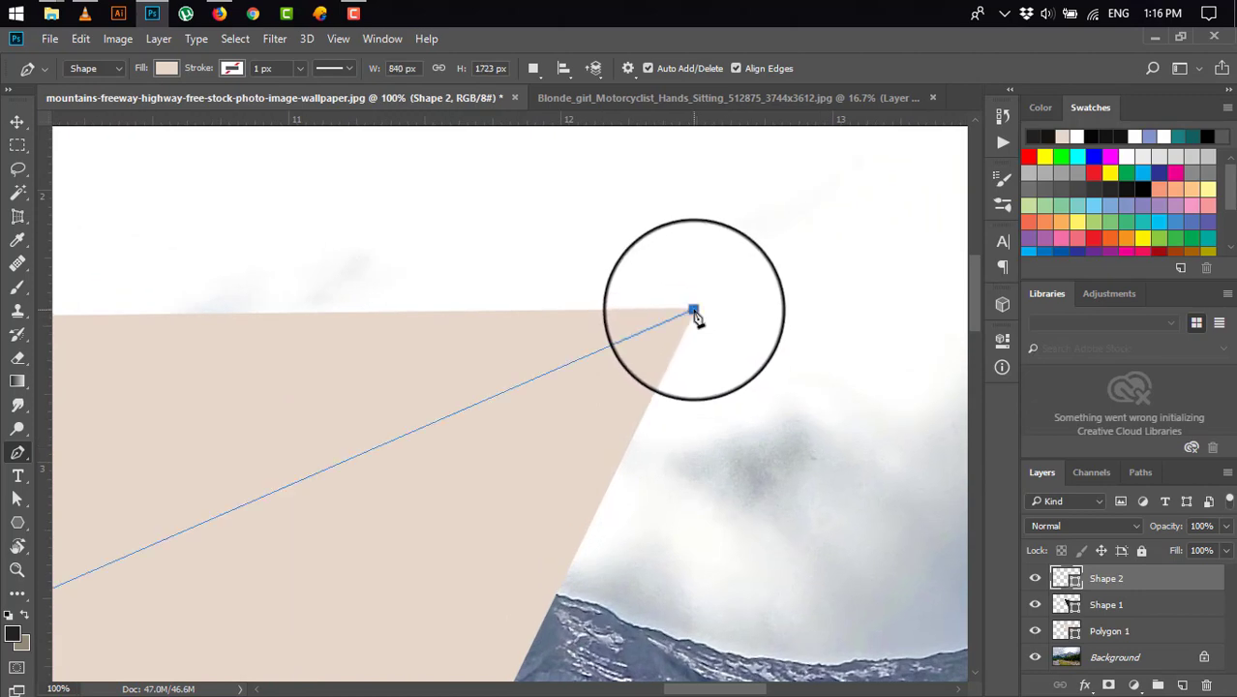
pyautogui.scroll(-2, 676, 387)
pyautogui.scroll(-2, 668, 554)
pyautogui.scroll(-1, 685, 404)
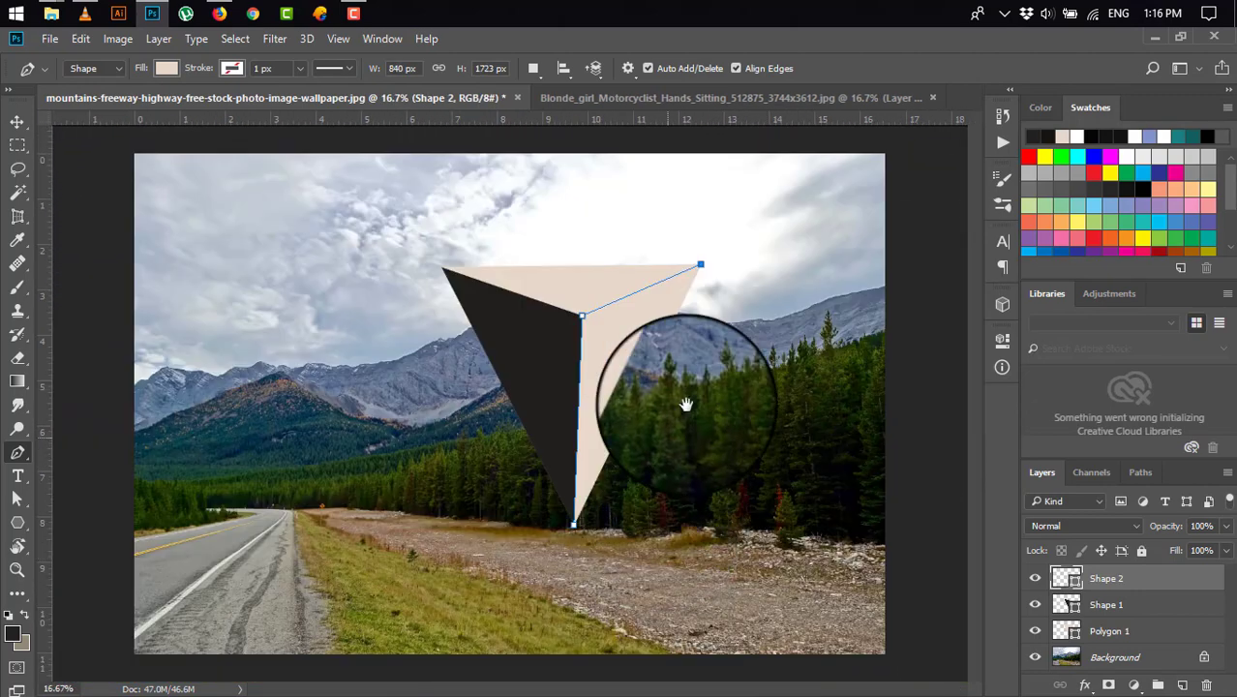
pyautogui.click(573, 527)
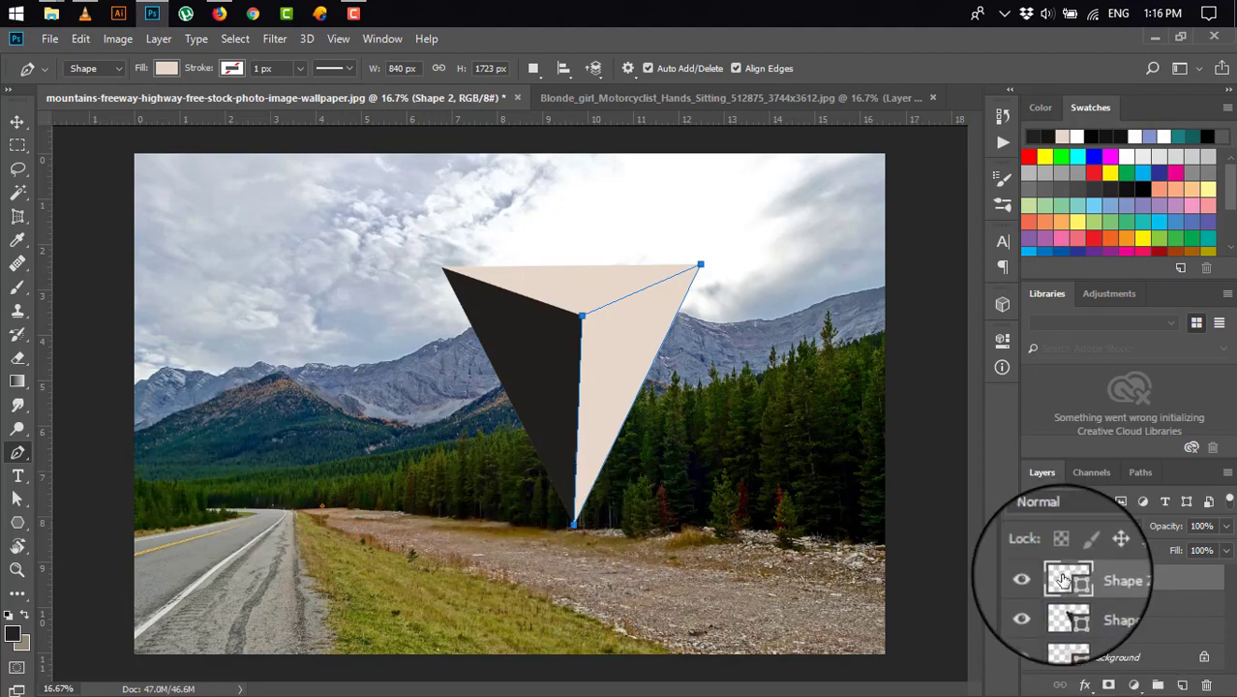
# Set the Shape 2 fill colour to dark #34302d
pyautogui.doubleClick(1063, 579)
pyautogui.moveTo(403, 332); pyautogui.dragTo(380, 324)
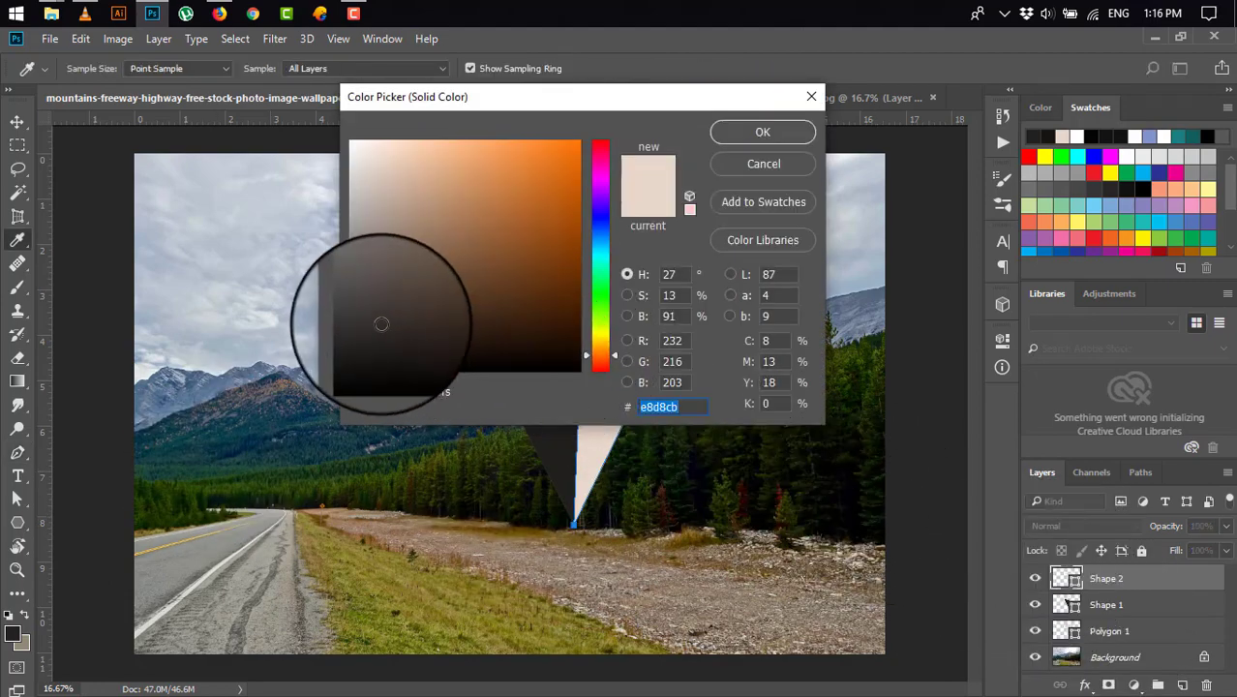
pyautogui.click(750, 132)
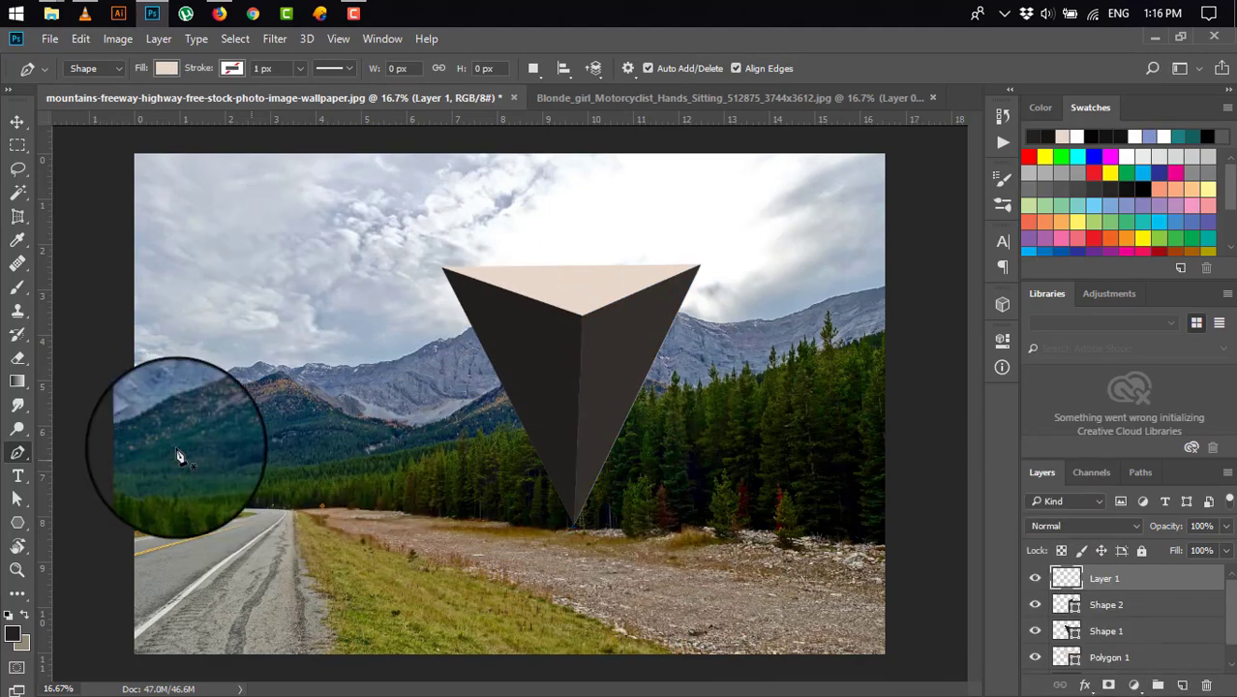
# Pen-draw the pyramid's top face between its left and right corners as Shape 3
pyautogui.moveTo(566, 304); pyautogui.dragTo(643, 369)
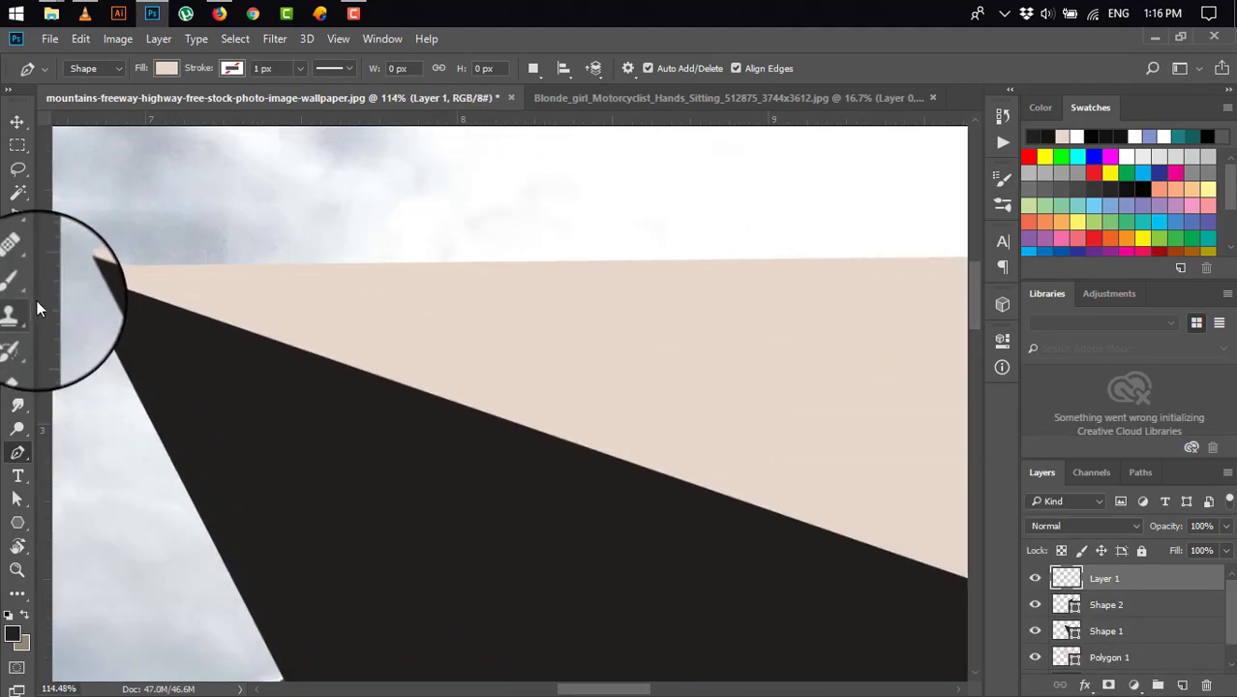
pyautogui.click(75, 279)
pyautogui.moveTo(210, 318); pyautogui.dragTo(27, 290)
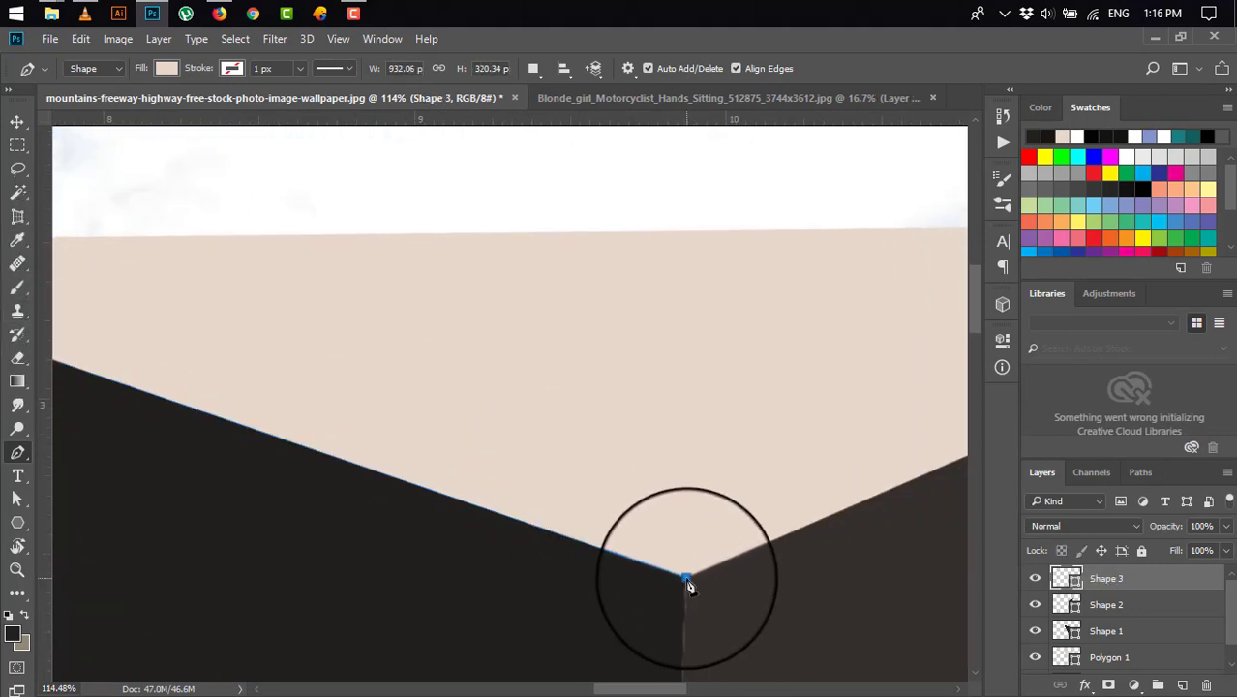
pyautogui.moveTo(687, 579); pyautogui.dragTo(179, 588)
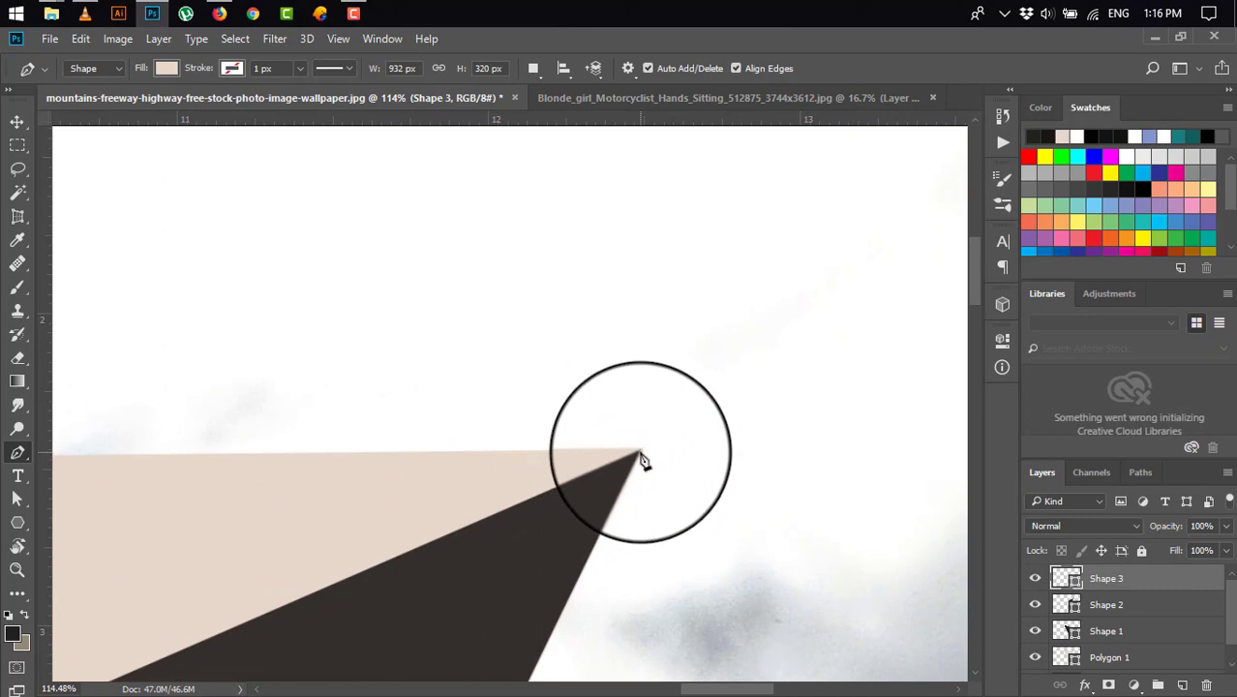
pyautogui.click(642, 455)
pyautogui.hscroll(-10, 544, 447)
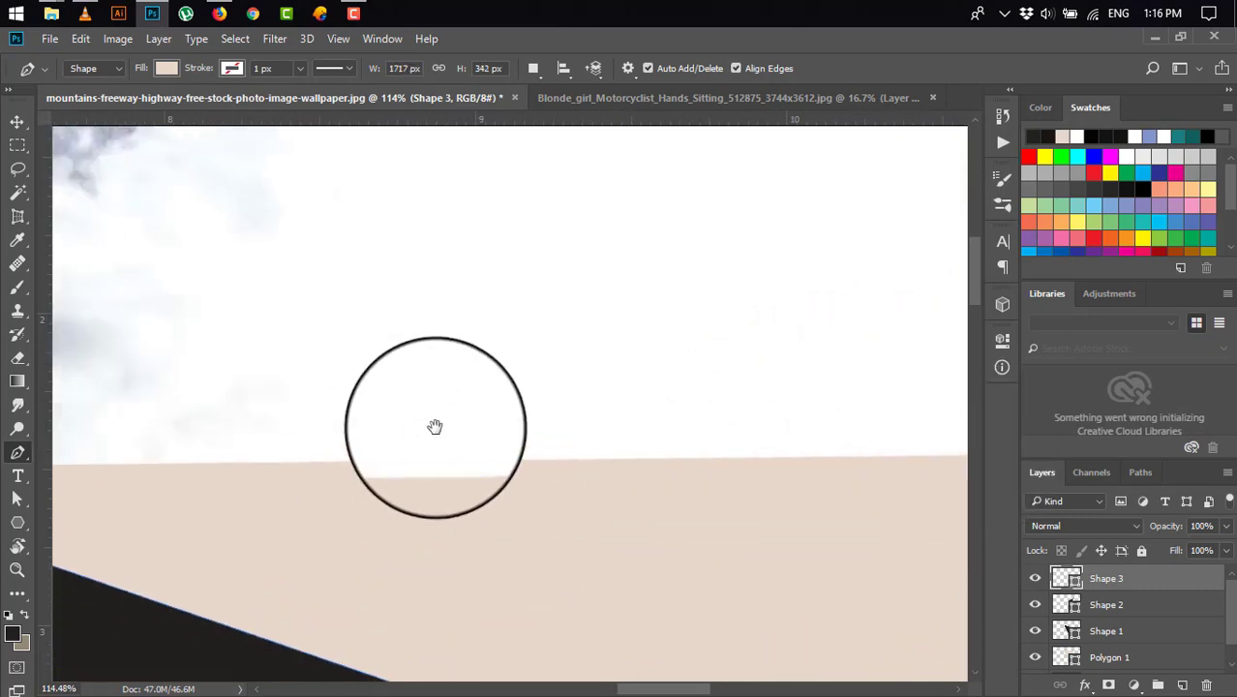
pyautogui.click(185, 459)
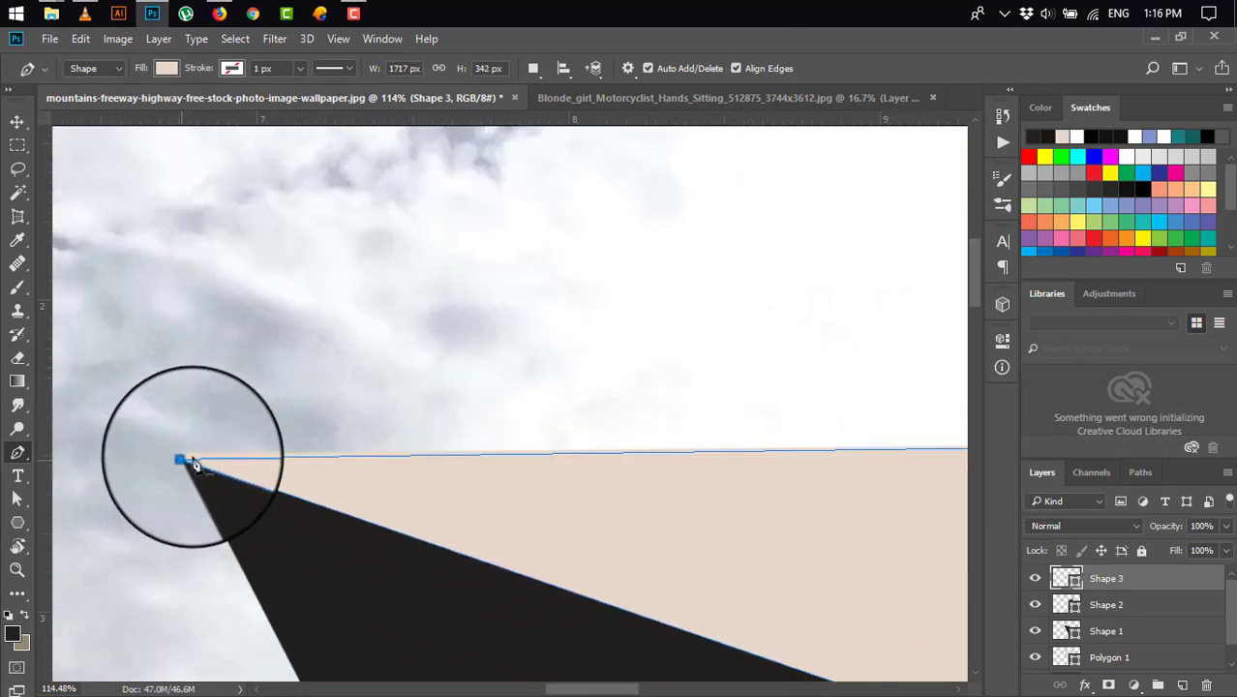
pyautogui.scroll(-2, 318, 419)
pyautogui.scroll(-3, 319, 422)
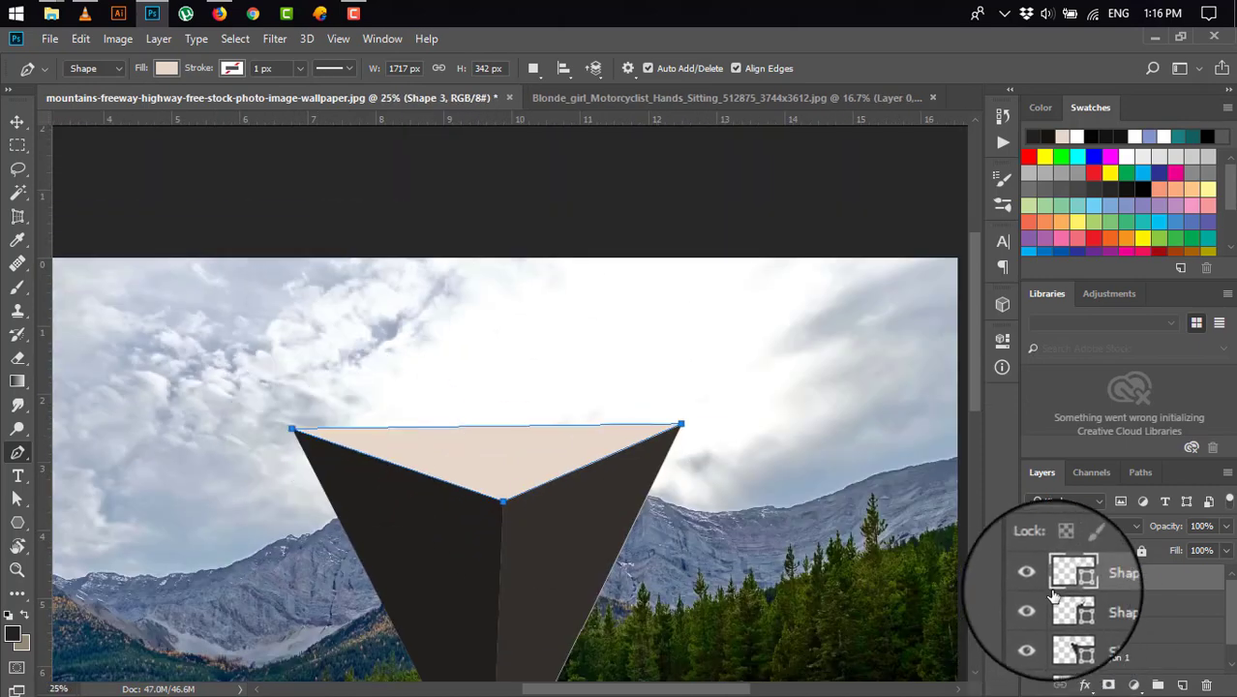
# Fill Shape 3 with dark grey #4f4d4b
pyautogui.doubleClick(1064, 580)
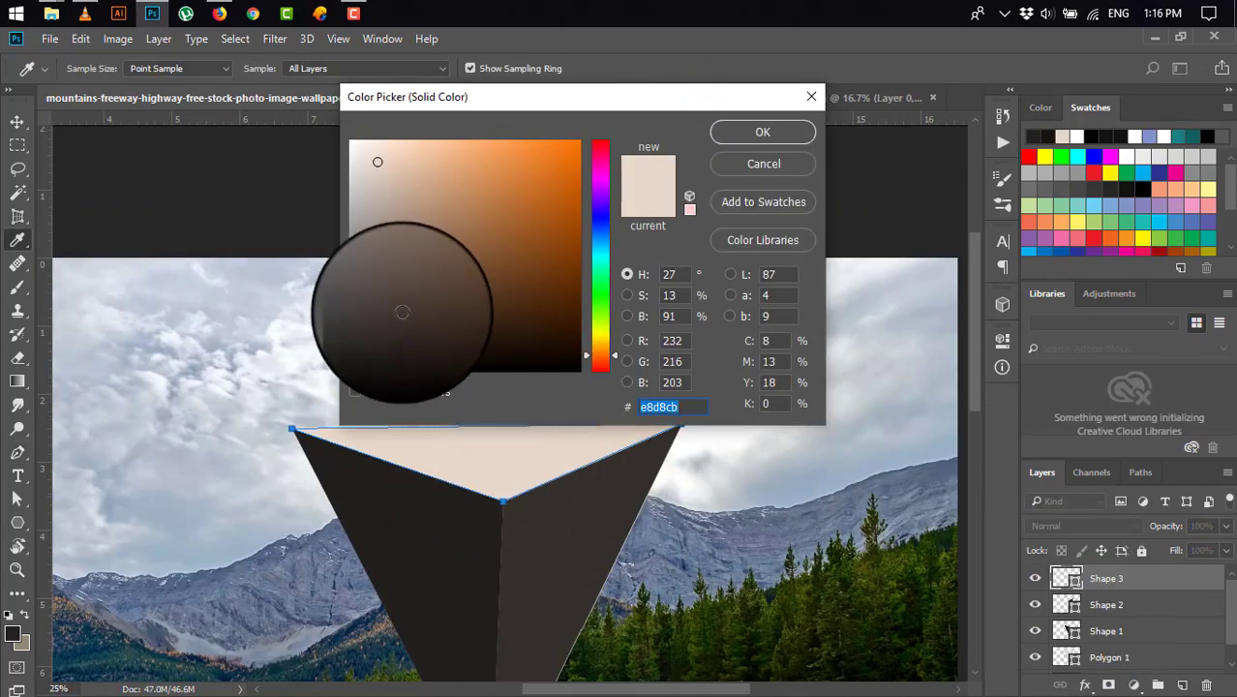
pyautogui.click(360, 300)
pyautogui.click(760, 135)
# Delete the old Polygon 1 layer
pyautogui.click(17, 121)
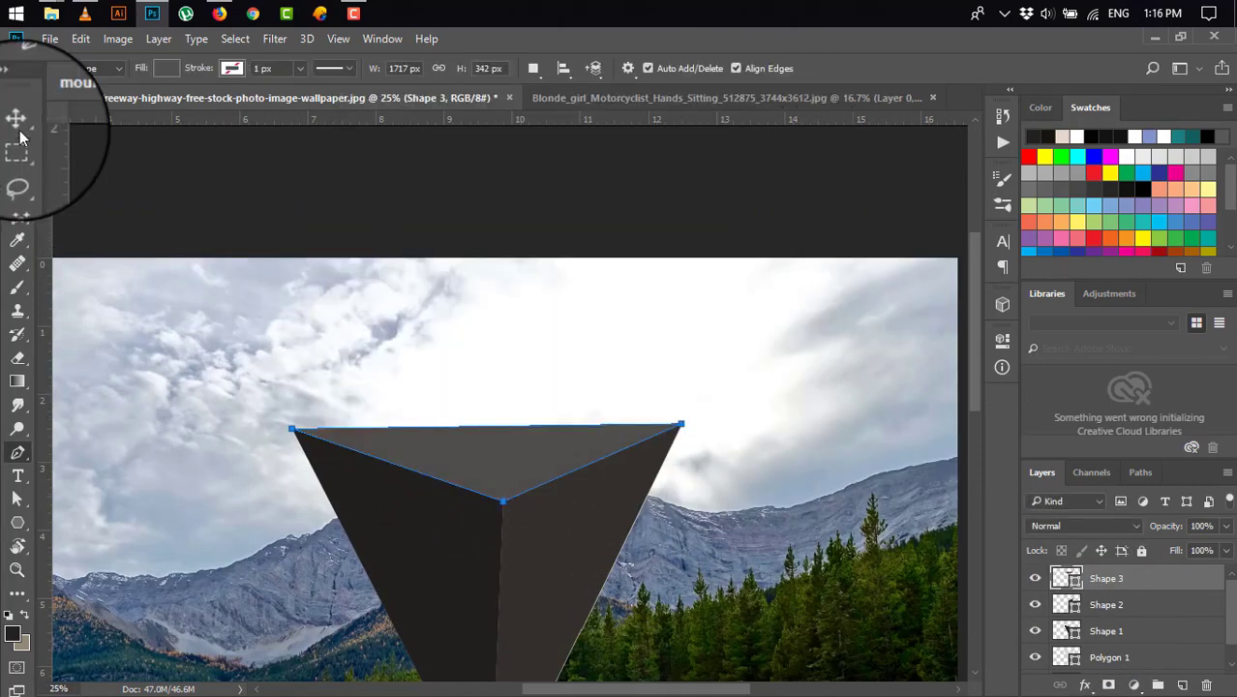
pyautogui.hotkey('ctrl', '-')
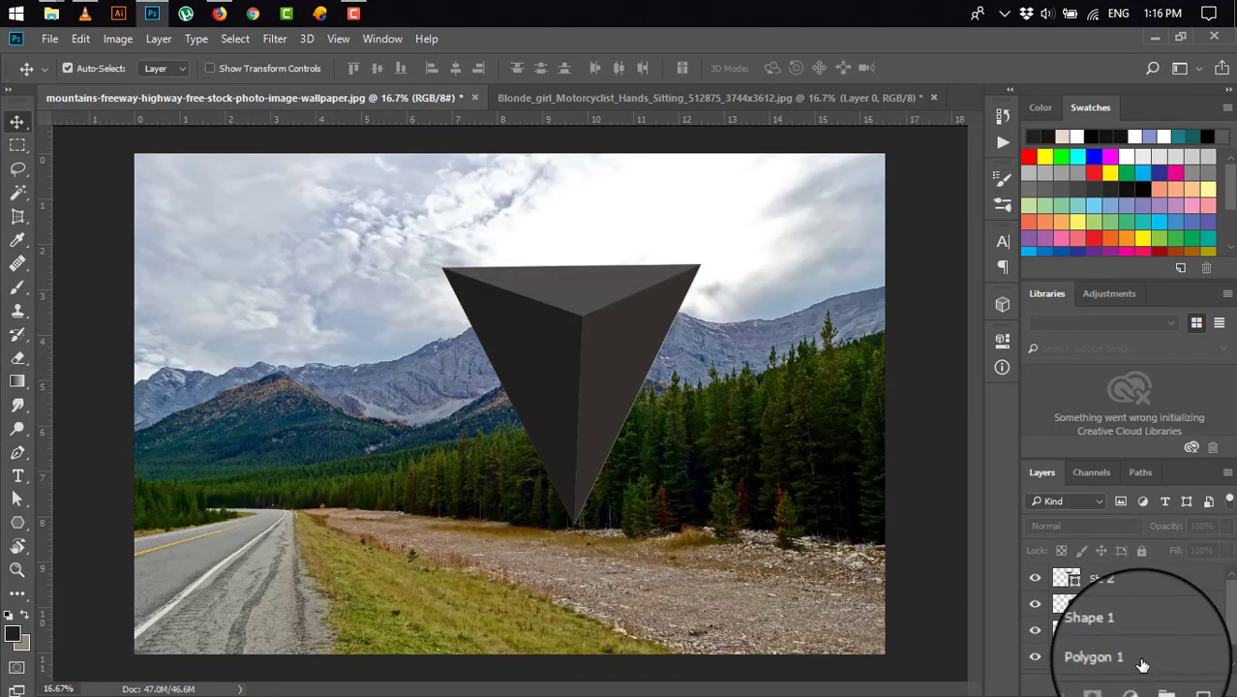
pyautogui.click(1145, 662)
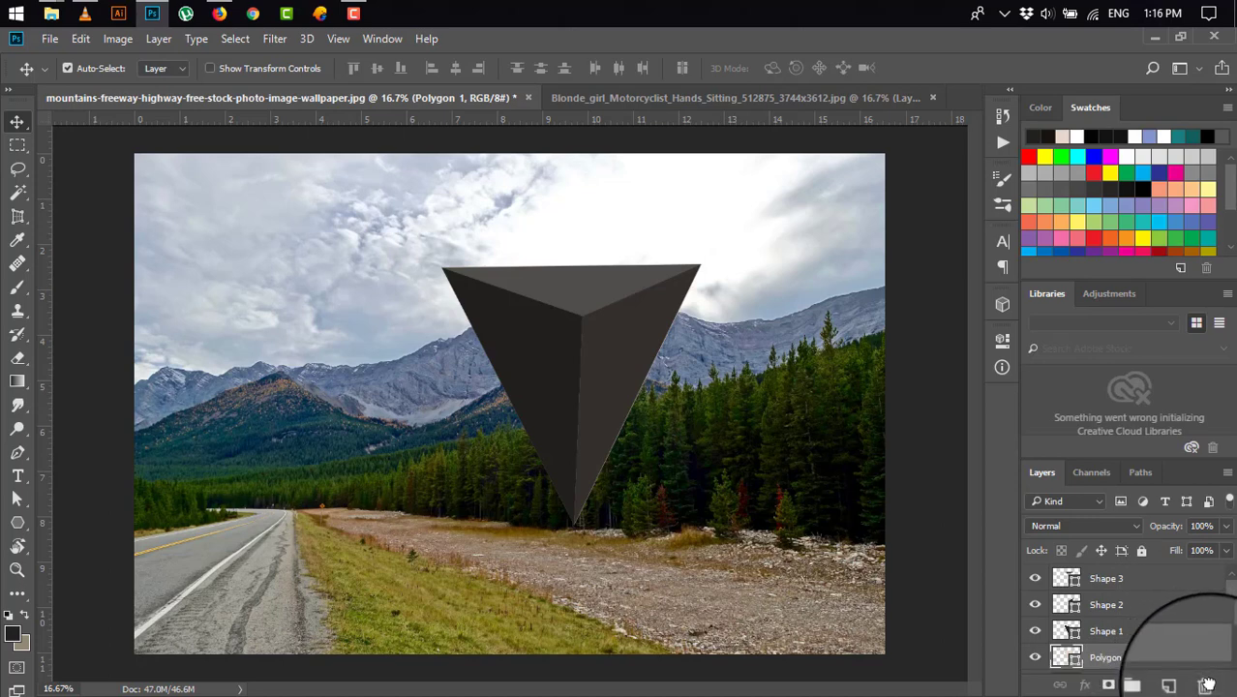
pyautogui.click(1206, 685)
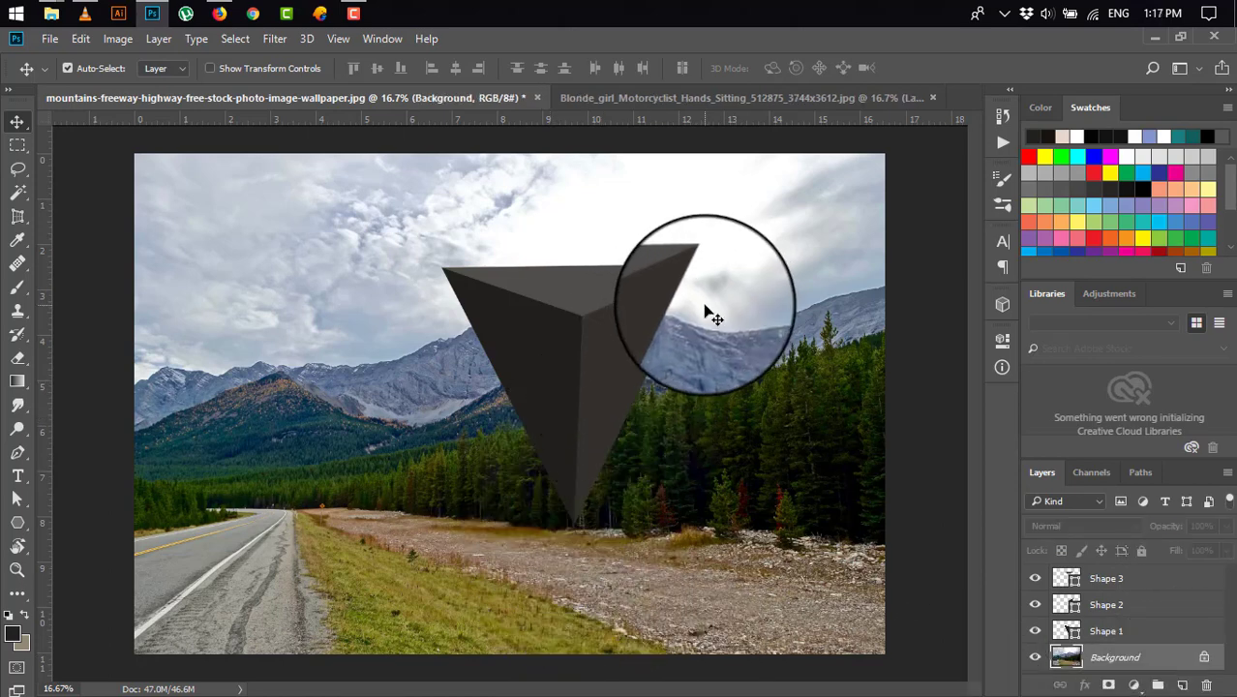
# Select Shapes 1–3 together, scale the pyramid to about 101.4%, and nudge it upward
pyautogui.click(1122, 634)
pyautogui.keyDown('shift'); pyautogui.click(1126, 581); pyautogui.keyUp('shift')
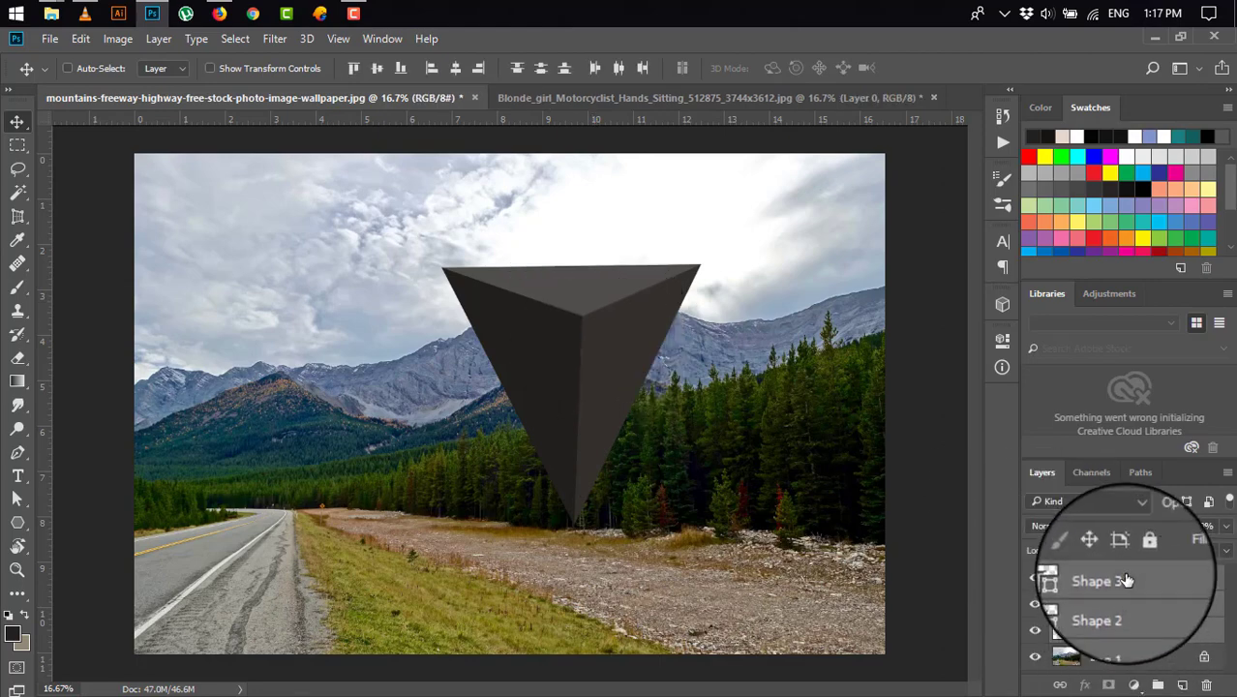
pyautogui.hotkey('ctrl', 't')
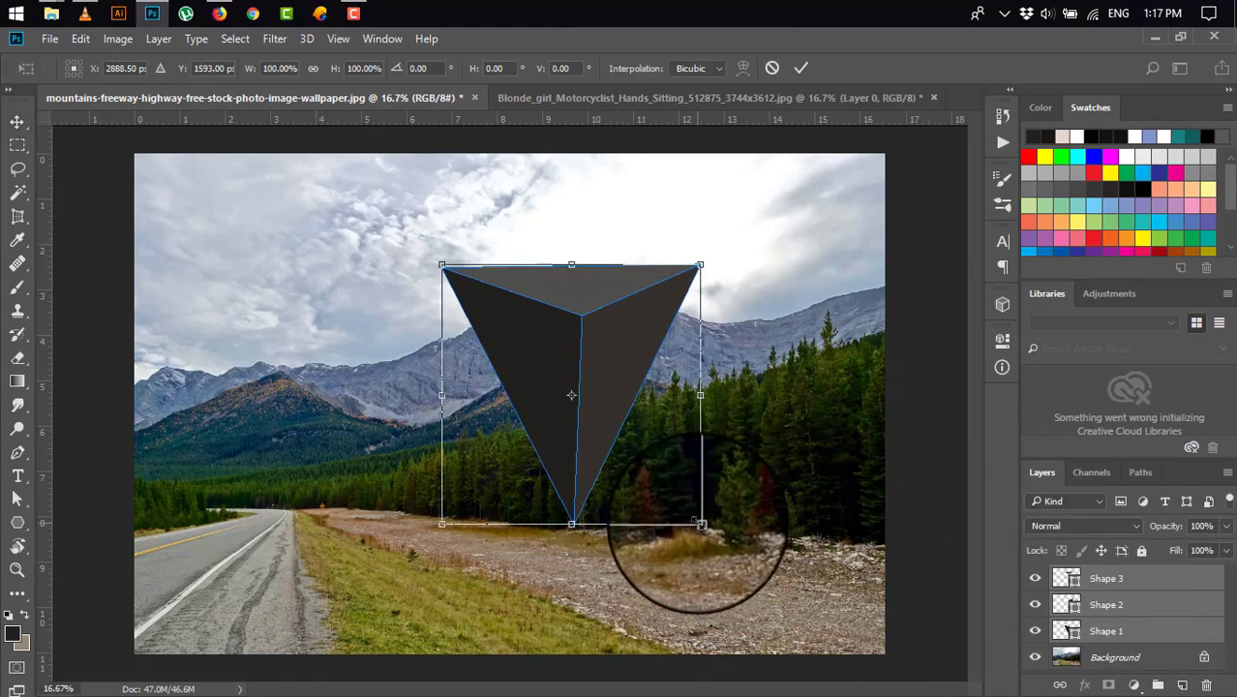
pyautogui.moveTo(700, 523); pyautogui.dragTo(743, 568)
pyautogui.moveTo(627, 400)
pyautogui.mouseDown()
pyautogui.moveTo(597, 410)
pyautogui.moveTo(680, 395)
pyautogui.mouseUp()
pyautogui.moveTo(800, 217); pyautogui.dragTo(760, 254)
pyautogui.moveTo(629, 385); pyautogui.dragTo(608, 334)
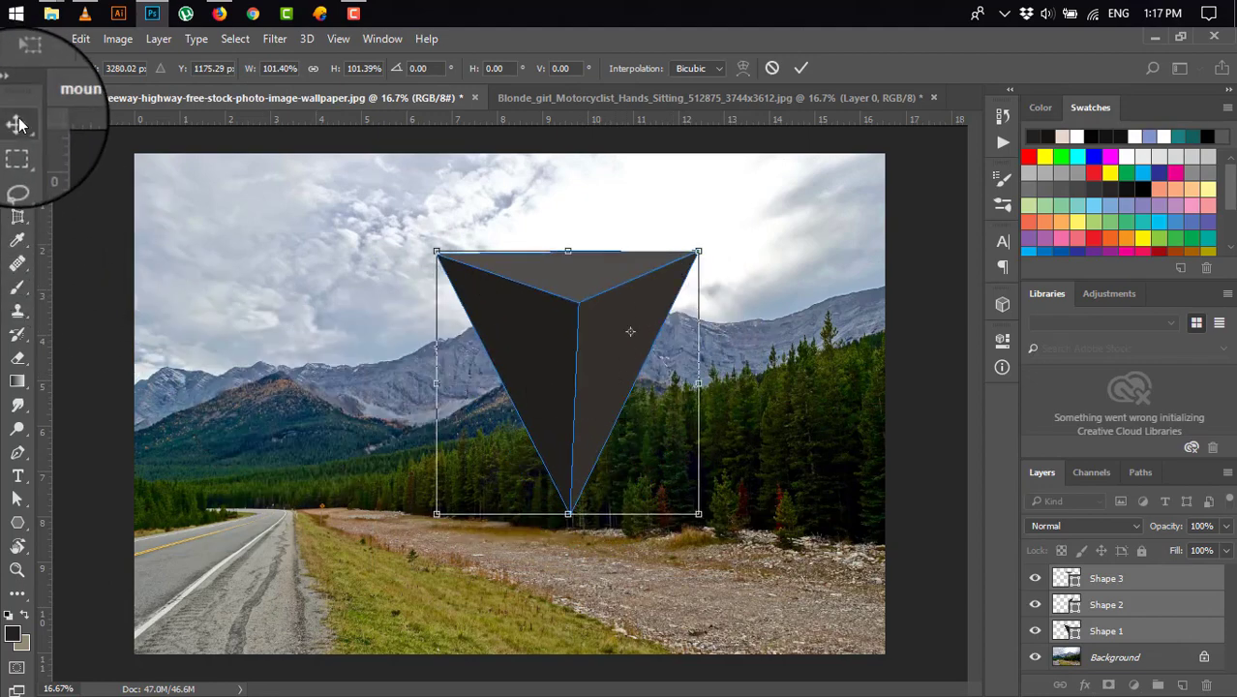
# Apply the pyramid resize, then place a shifted Background copy above Shape 1 for the left face
pyautogui.click(799, 68)
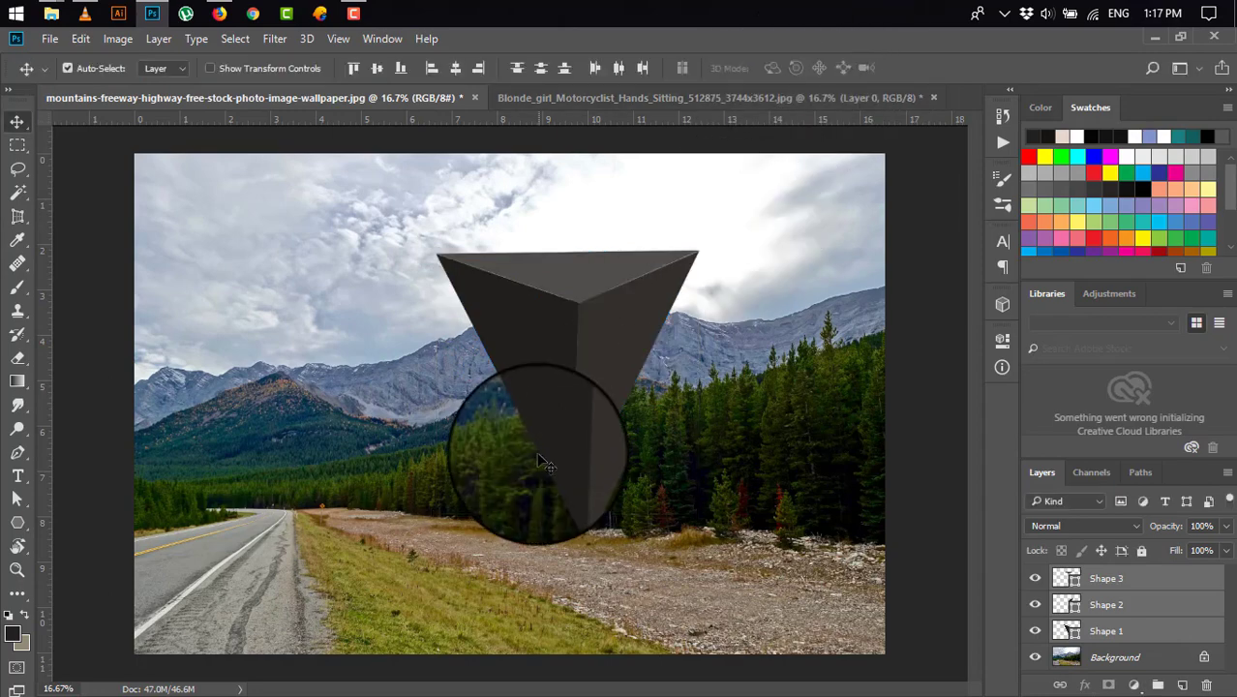
pyautogui.click(1186, 639)
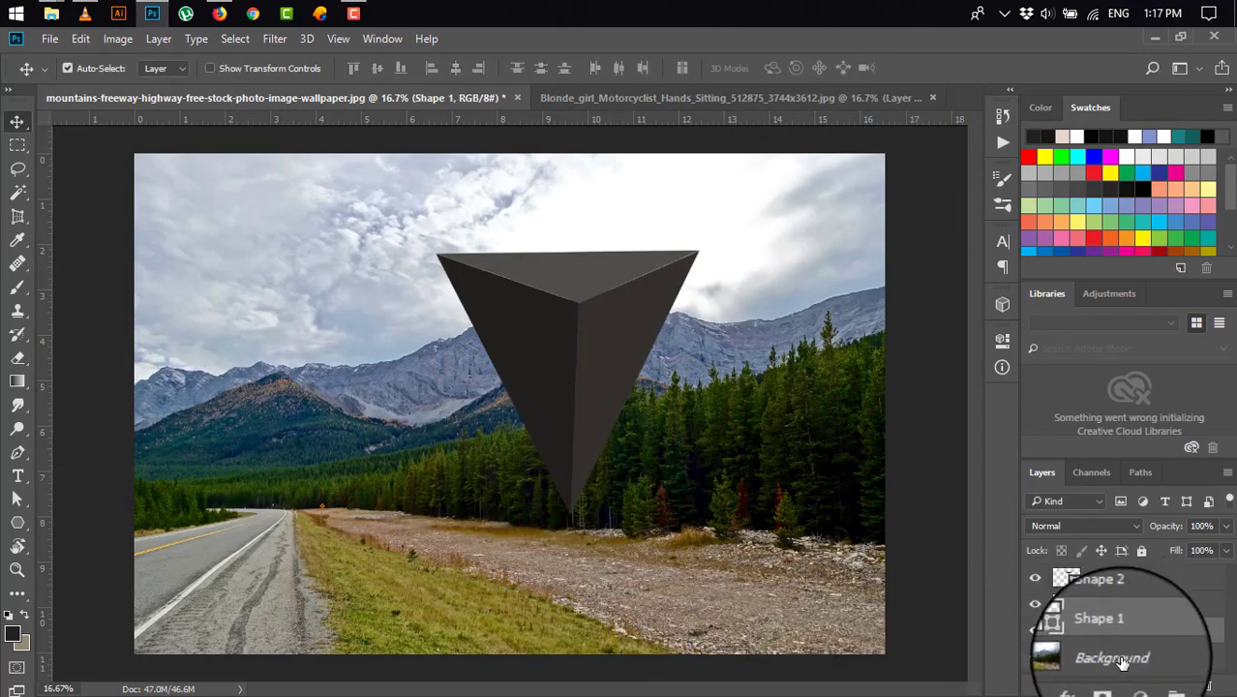
pyautogui.moveTo(1183, 684); pyautogui.dragTo(1183, 683)
pyautogui.moveTo(1123, 658); pyautogui.dragTo(1123, 633)
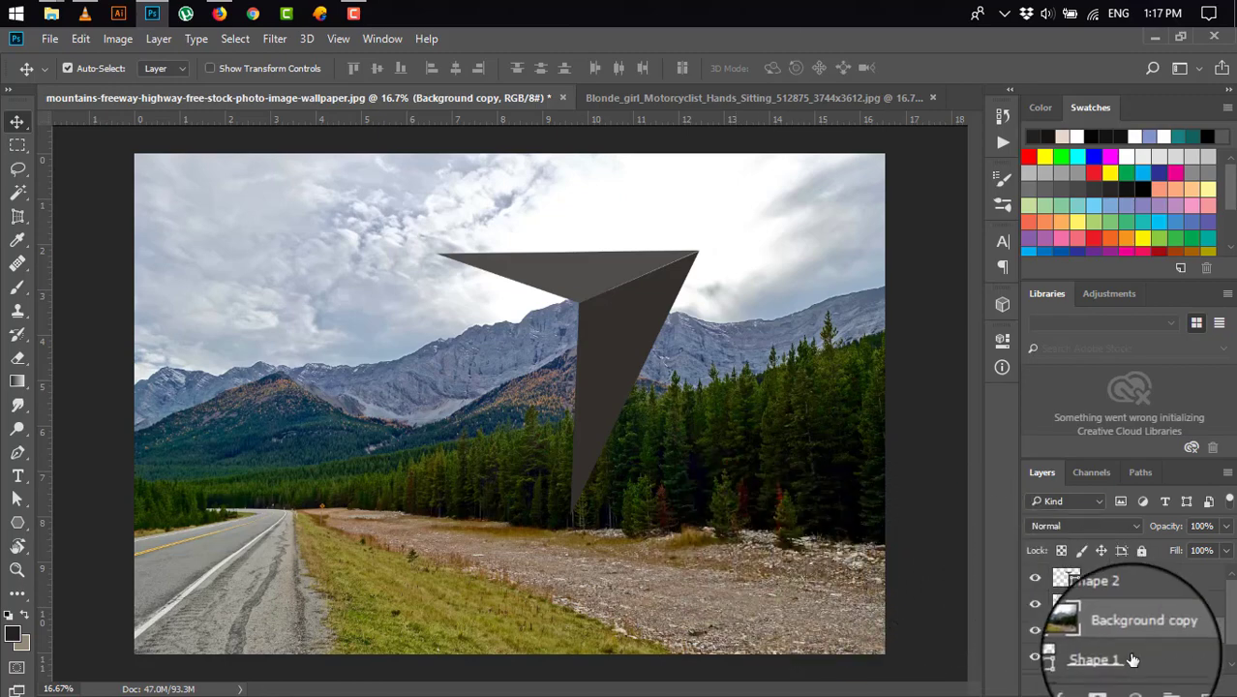
pyautogui.moveTo(552, 387)
pyautogui.mouseDown()
pyautogui.moveTo(657, 358)
pyautogui.moveTo(684, 229)
pyautogui.moveTo(711, 288)
pyautogui.mouseUp()
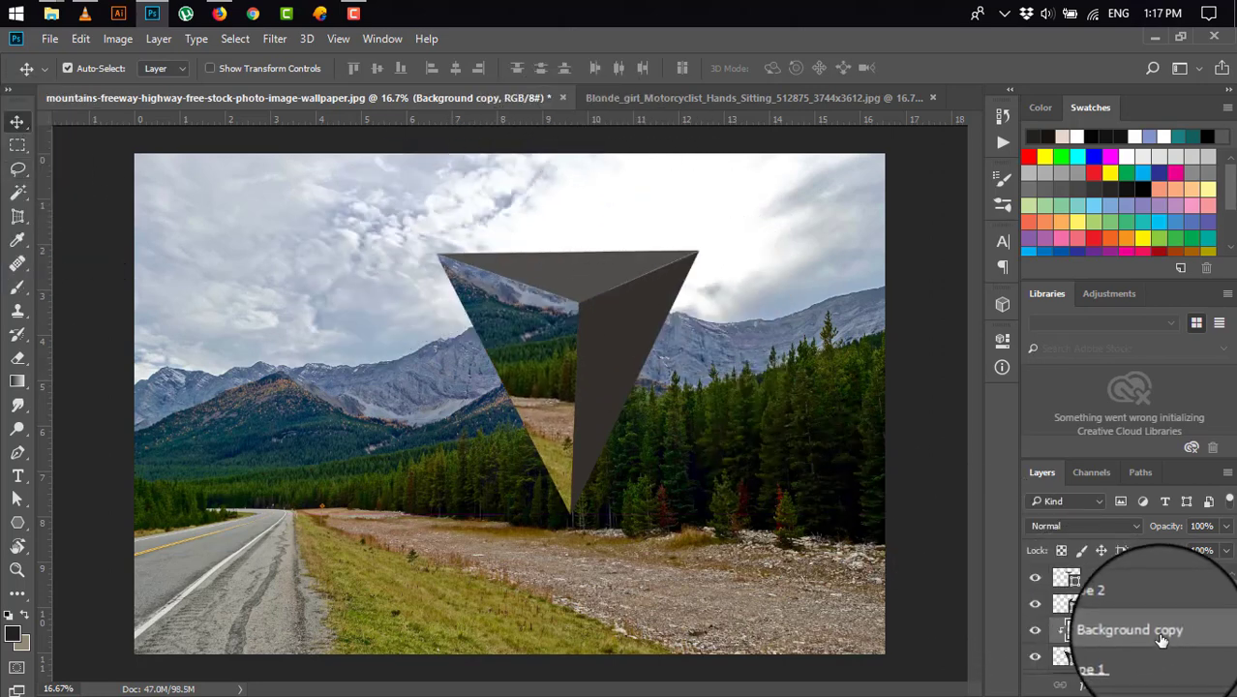
# Clip another Background copy into Shape 2 and offset the photo inside the right face
pyautogui.moveTo(1167, 633); pyautogui.dragTo(1123, 600)
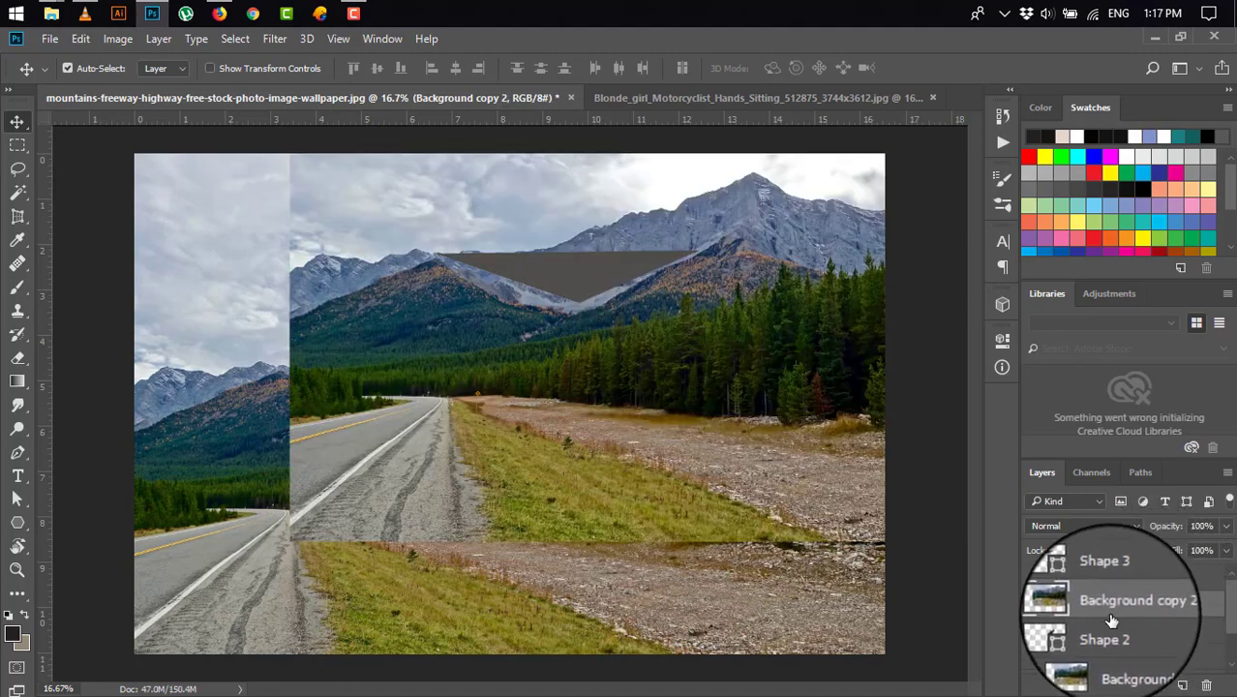
pyautogui.rightClick(1111, 617)
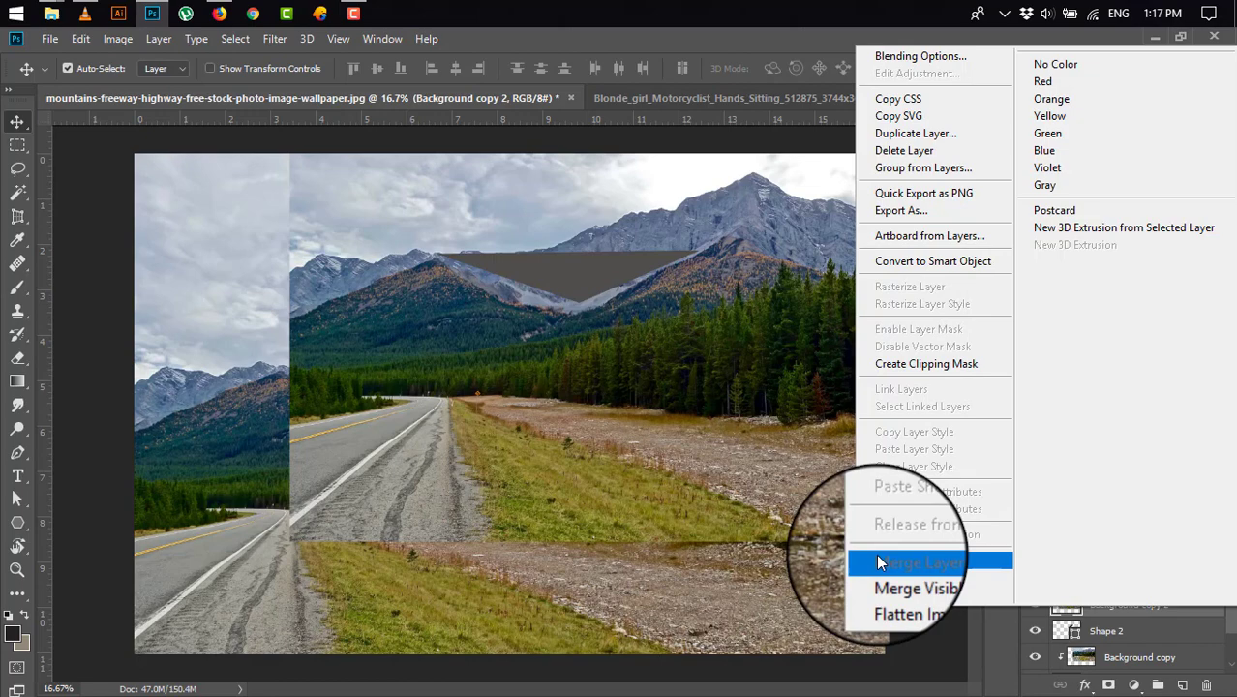
pyautogui.click(905, 363)
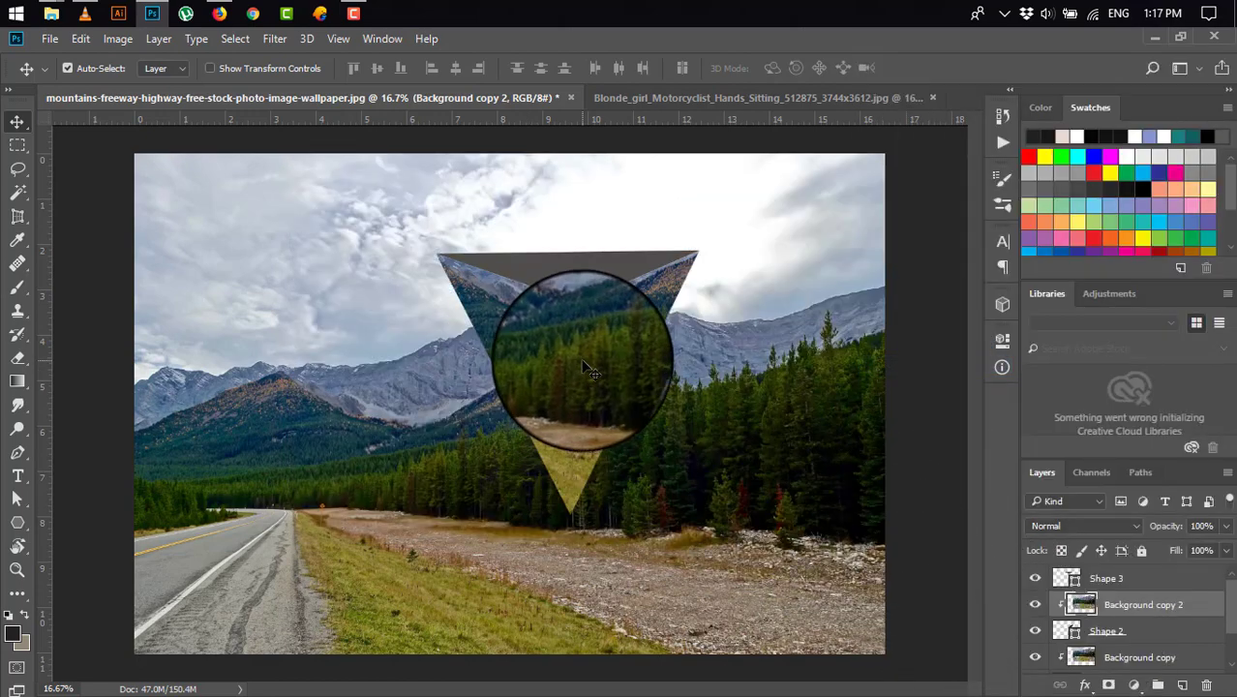
pyautogui.moveTo(620, 353)
pyautogui.mouseDown()
pyautogui.moveTo(654, 353)
pyautogui.moveTo(596, 481)
pyautogui.moveTo(613, 451)
pyautogui.mouseUp()
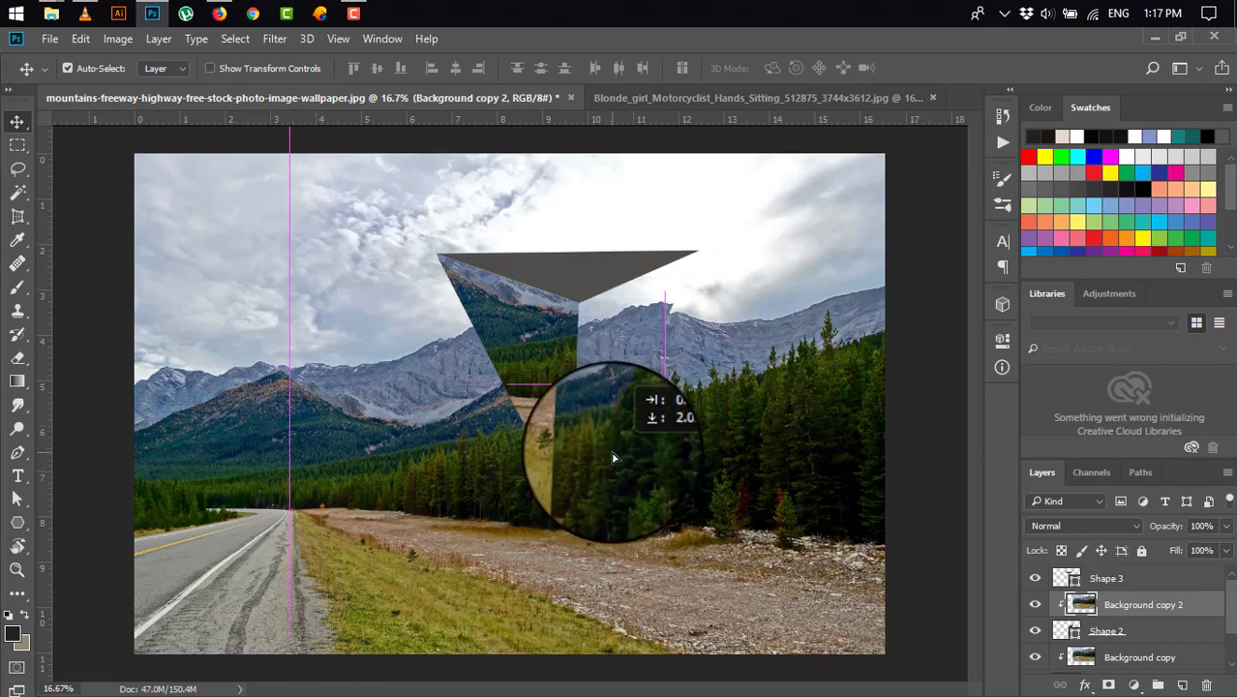
pyautogui.moveTo(613, 458)
pyautogui.mouseDown()
pyautogui.moveTo(611, 433)
pyautogui.moveTo(615, 471)
pyautogui.moveTo(611, 382)
pyautogui.moveTo(116, 392)
pyautogui.moveTo(328, 282)
pyautogui.moveTo(641, 353)
pyautogui.moveTo(693, 319)
pyautogui.mouseUp()
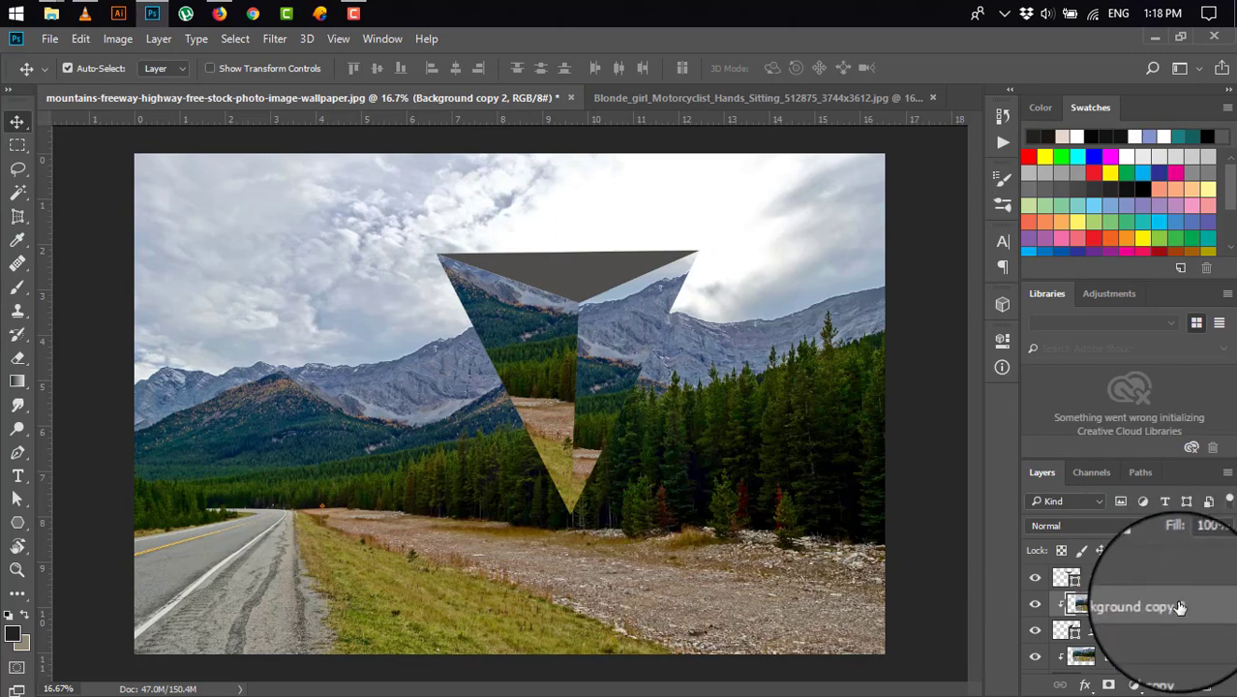
pyautogui.moveTo(1179, 612); pyautogui.dragTo(1178, 576)
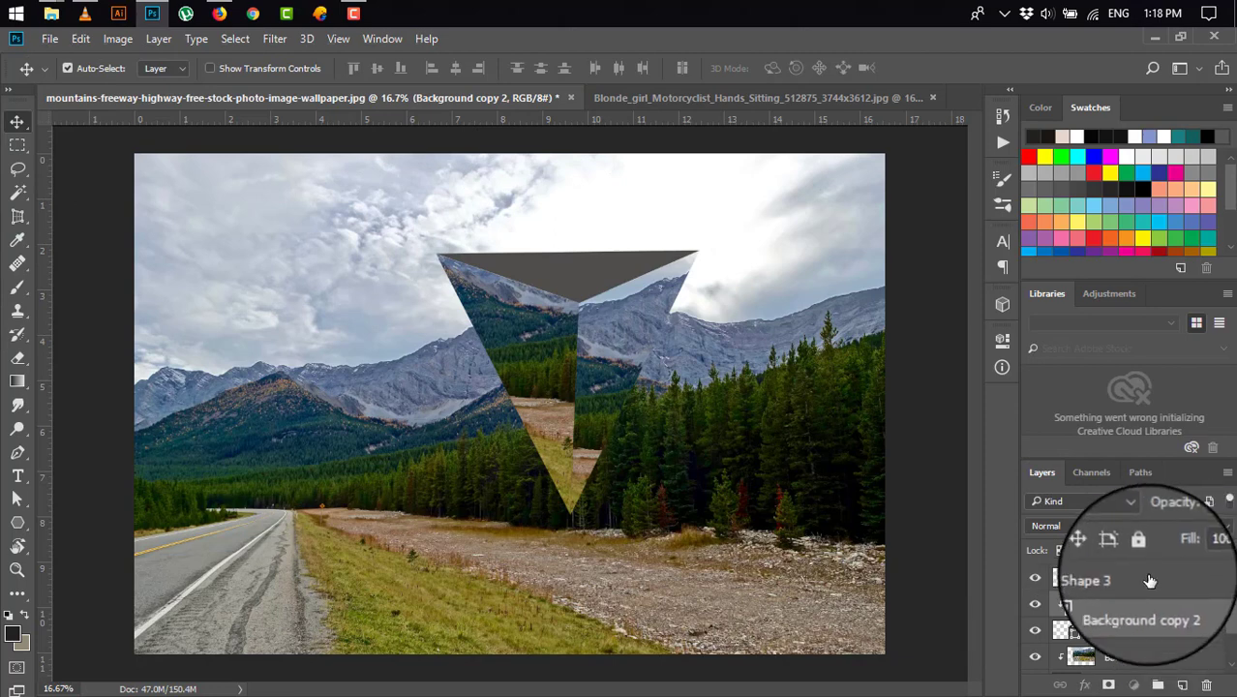
# Clip Background copy 3 into Shape 3 and offset it to show shifted mountain peaks
pyautogui.scroll(2, 1107, 639)
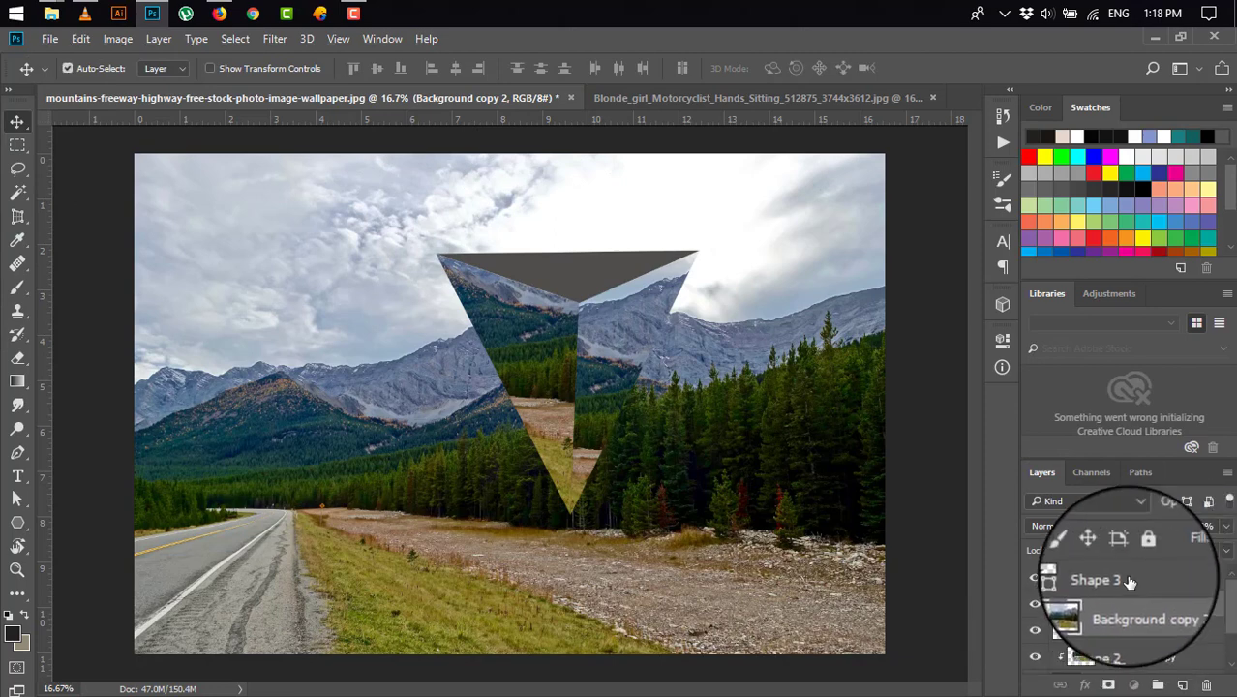
pyautogui.click(1103, 578)
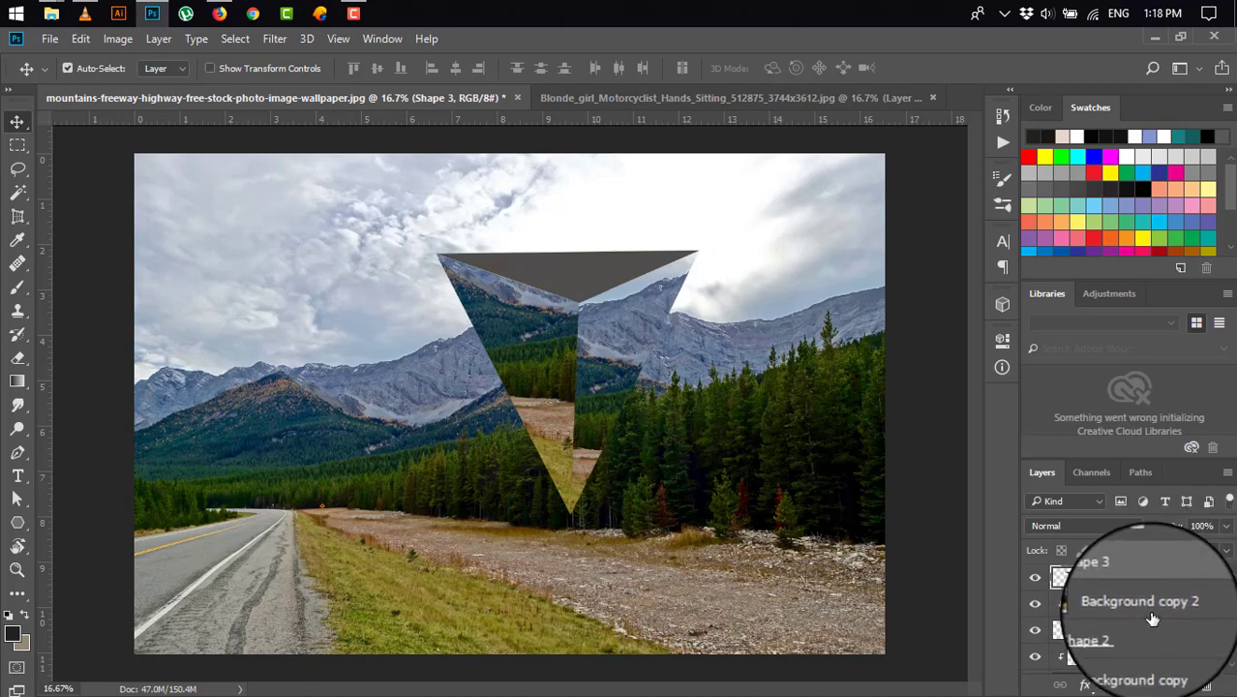
pyautogui.click(1151, 611)
pyautogui.moveTo(1183, 684); pyautogui.dragTo(1182, 682)
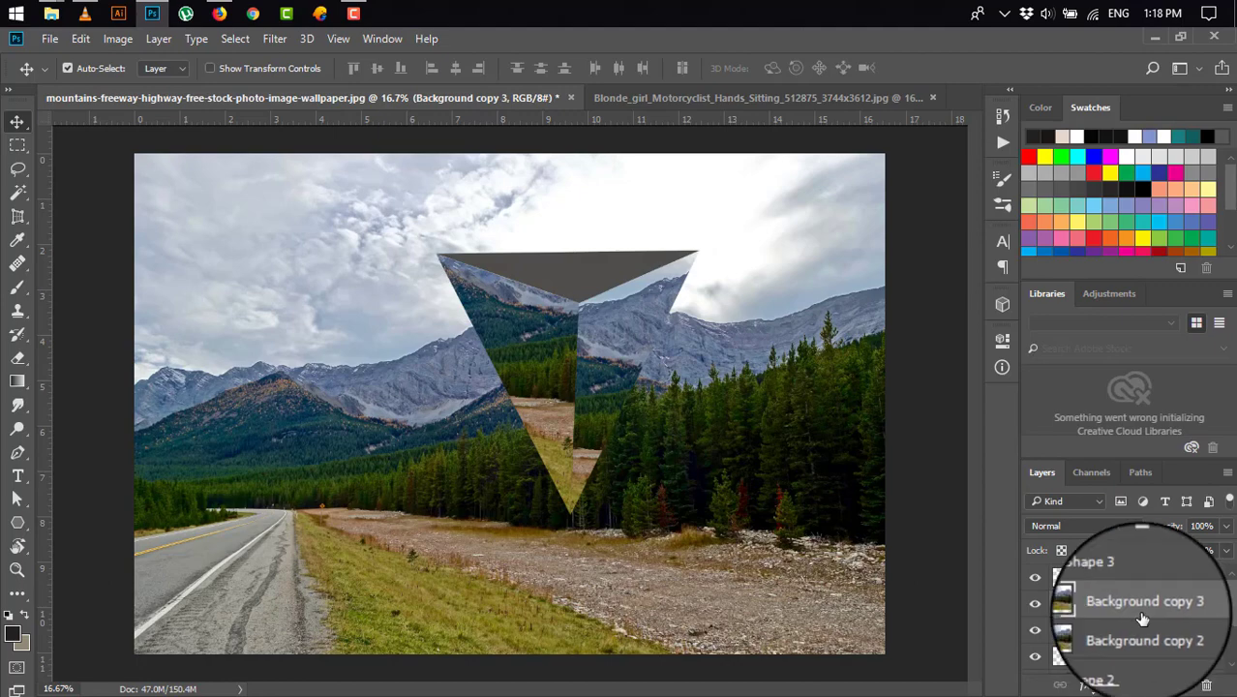
pyautogui.moveTo(1139, 565); pyautogui.dragTo(1137, 572)
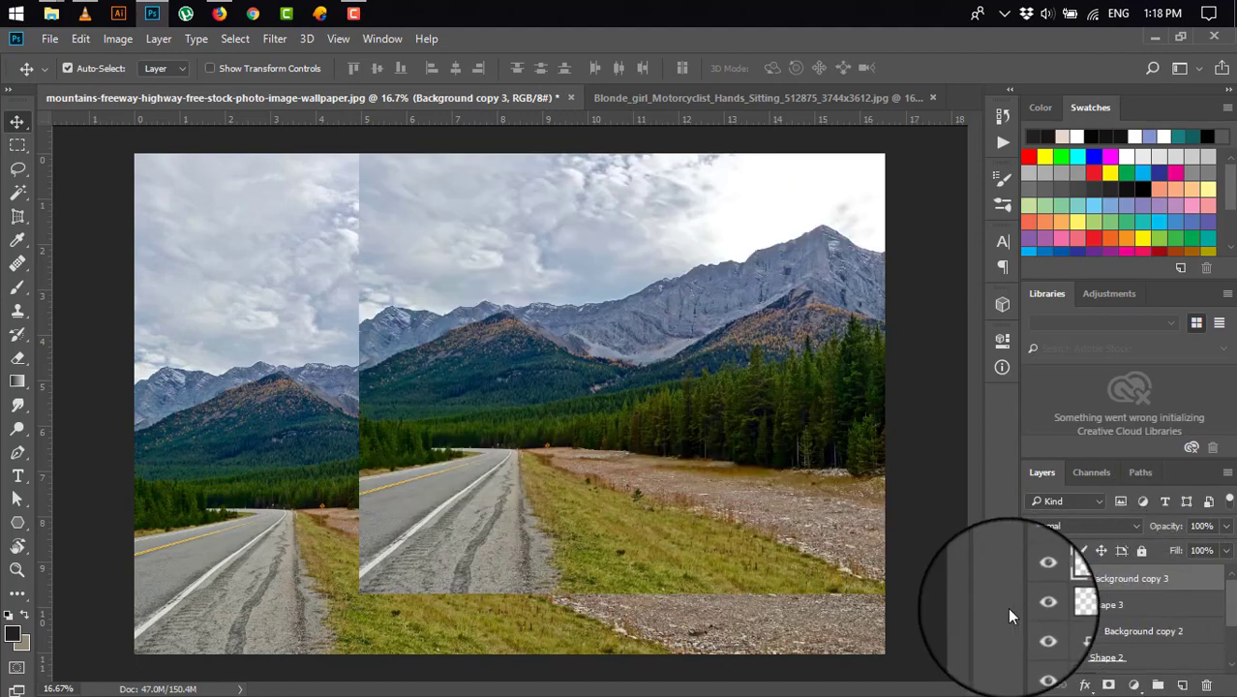
pyautogui.rightClick(1120, 581)
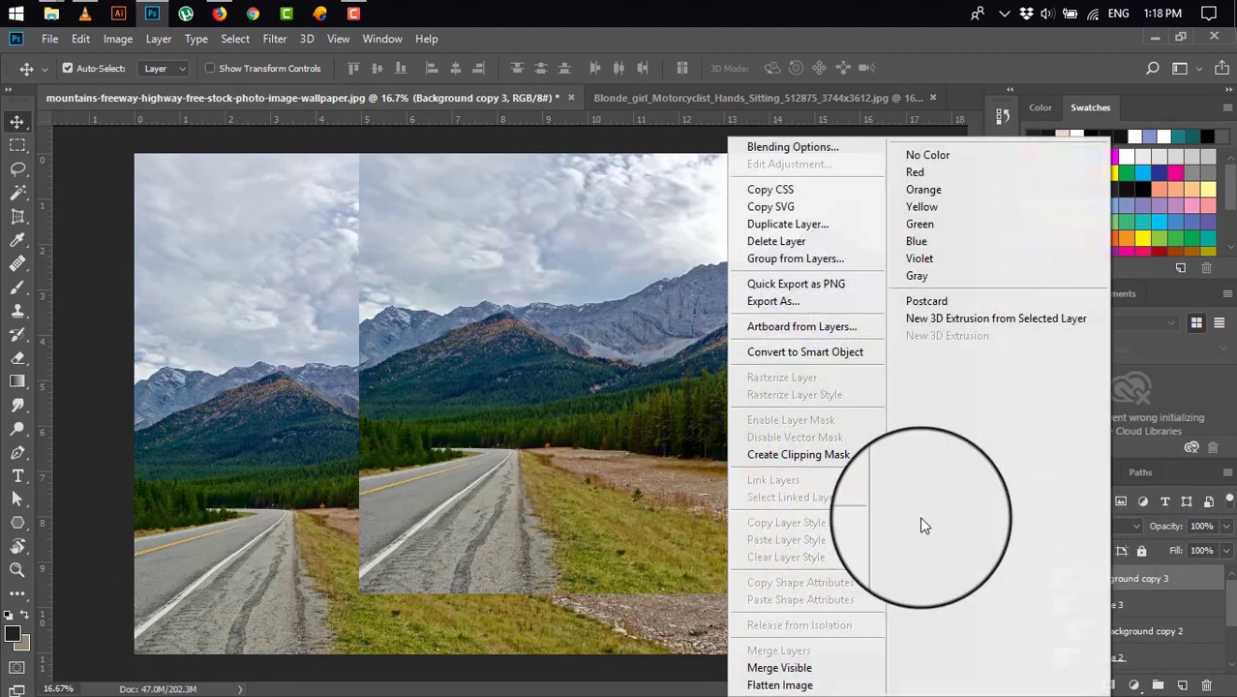
pyautogui.click(770, 456)
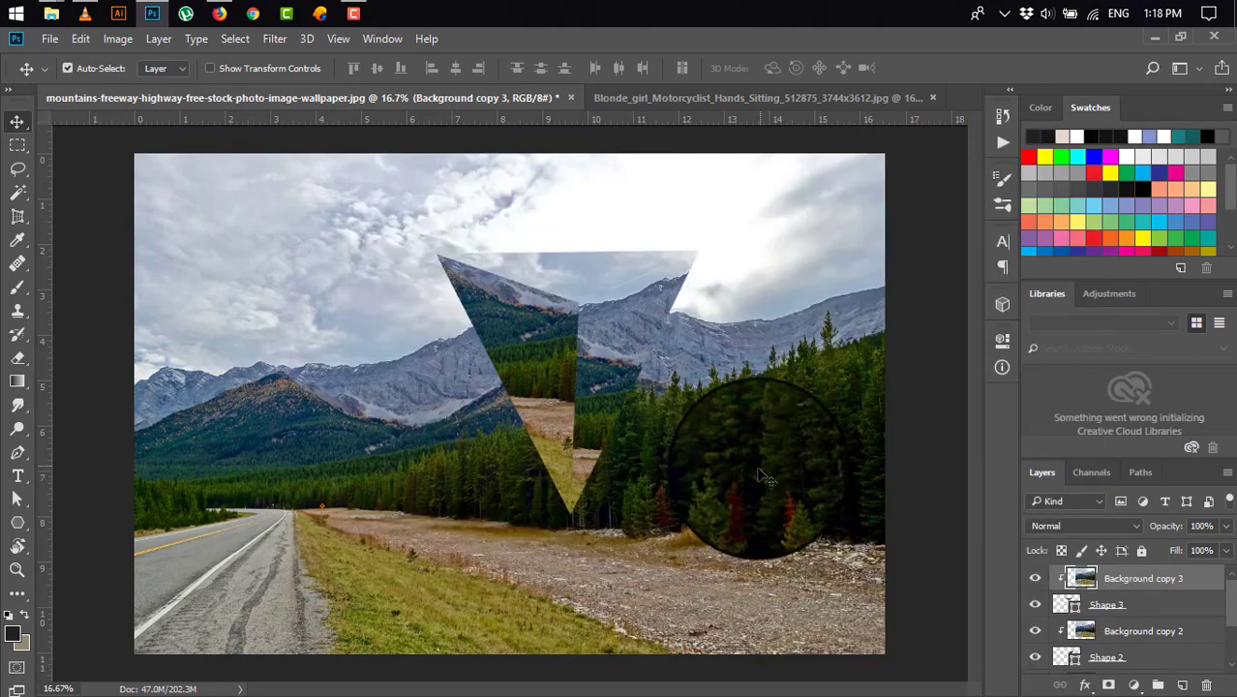
pyautogui.moveTo(605, 278); pyautogui.dragTo(680, 253)
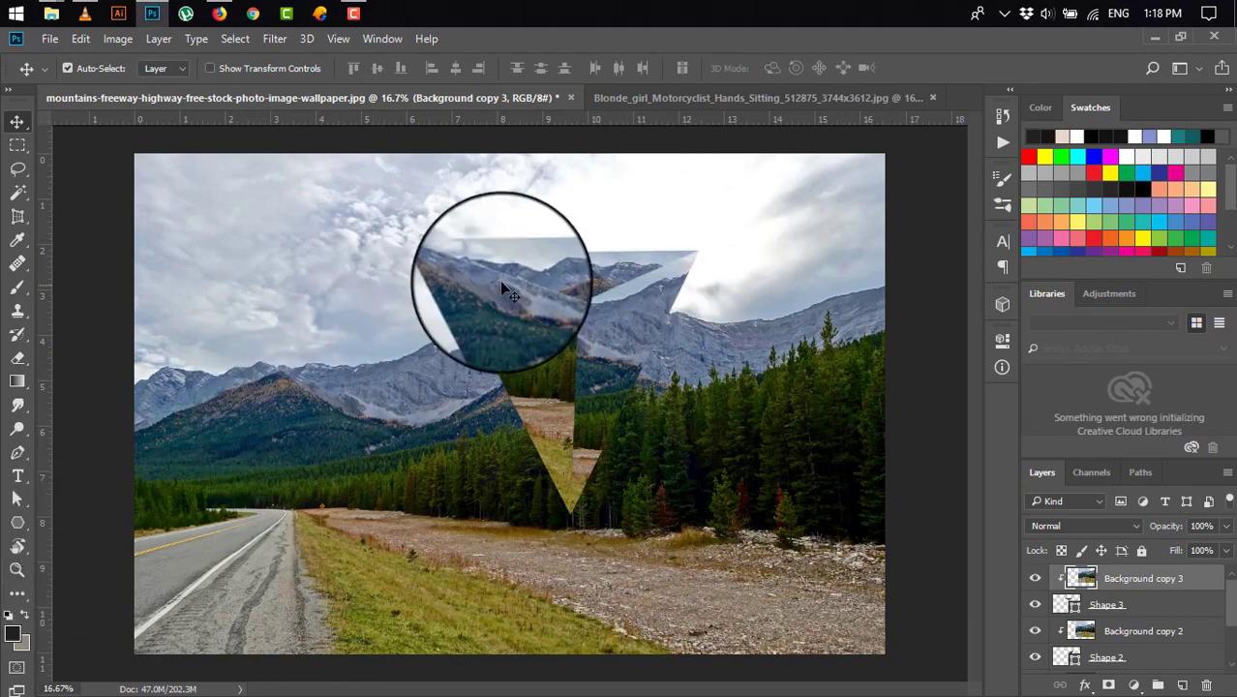
pyautogui.moveTo(575, 259)
pyautogui.mouseDown()
pyautogui.moveTo(613, 243)
pyautogui.moveTo(480, 246)
pyautogui.moveTo(437, 284)
pyautogui.moveTo(362, 298)
pyautogui.moveTo(566, 276)
pyautogui.moveTo(588, 260)
pyautogui.moveTo(587, 278)
pyautogui.moveTo(637, 275)
pyautogui.moveTo(572, 276)
pyautogui.mouseUp()
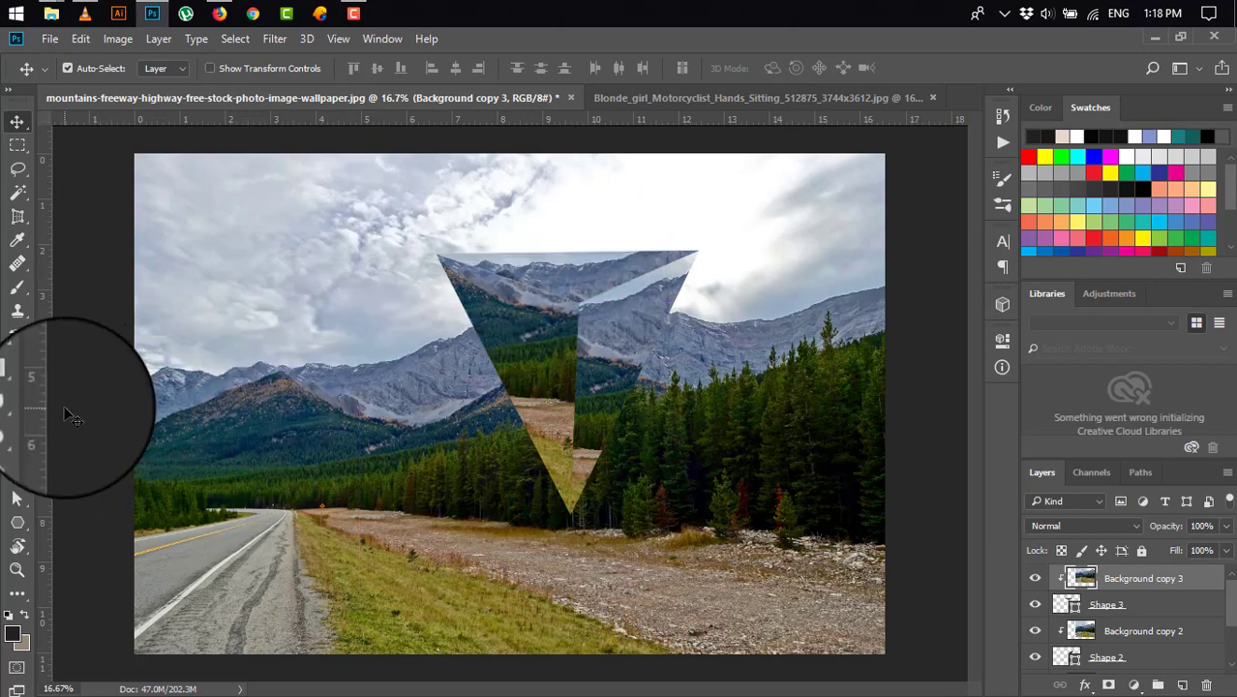
# Select the Background copy clipped to Shape 1 and set up a white brush of size 125
pyautogui.click(358, 309)
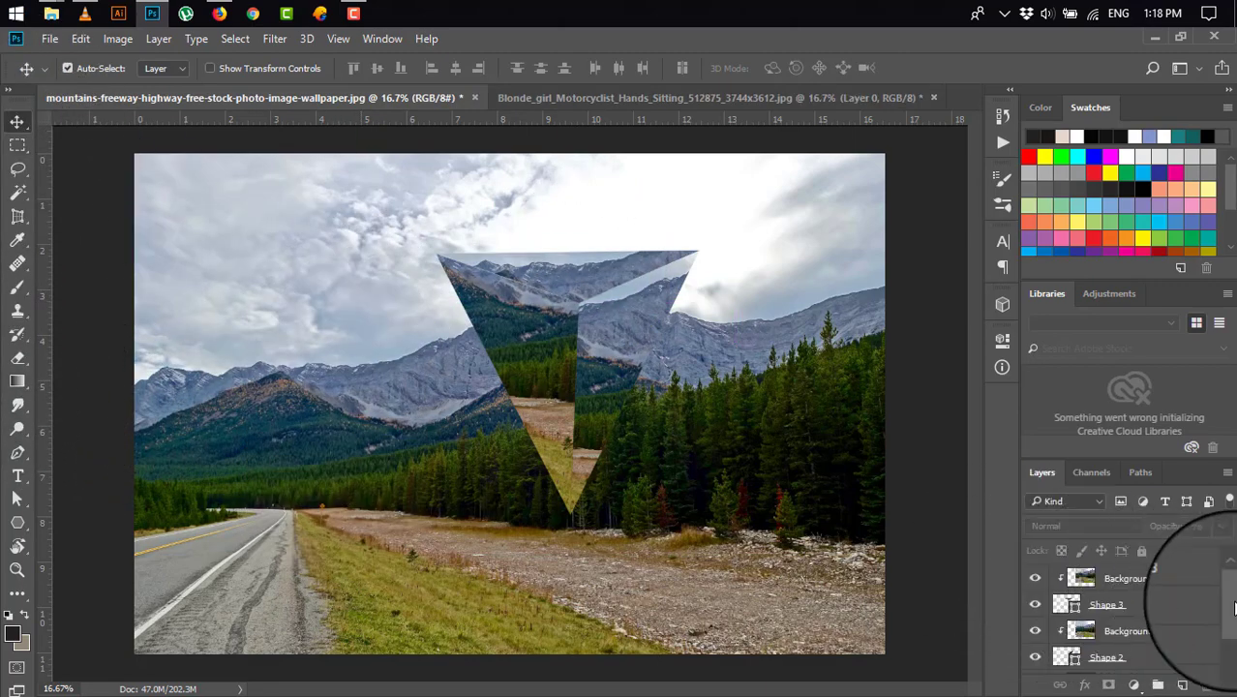
pyautogui.scroll(-1, 1227, 619)
pyautogui.click(1163, 634)
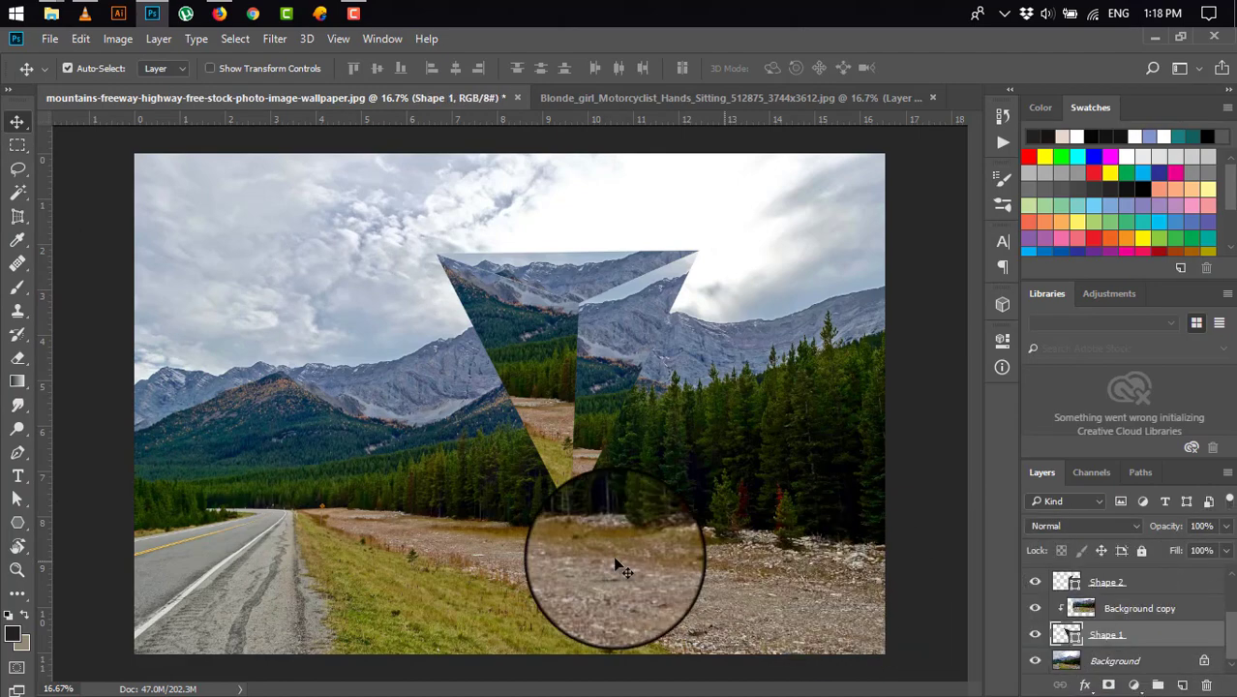
pyautogui.keyDown('alt'); pyautogui.click(1123, 621); pyautogui.keyUp('alt')
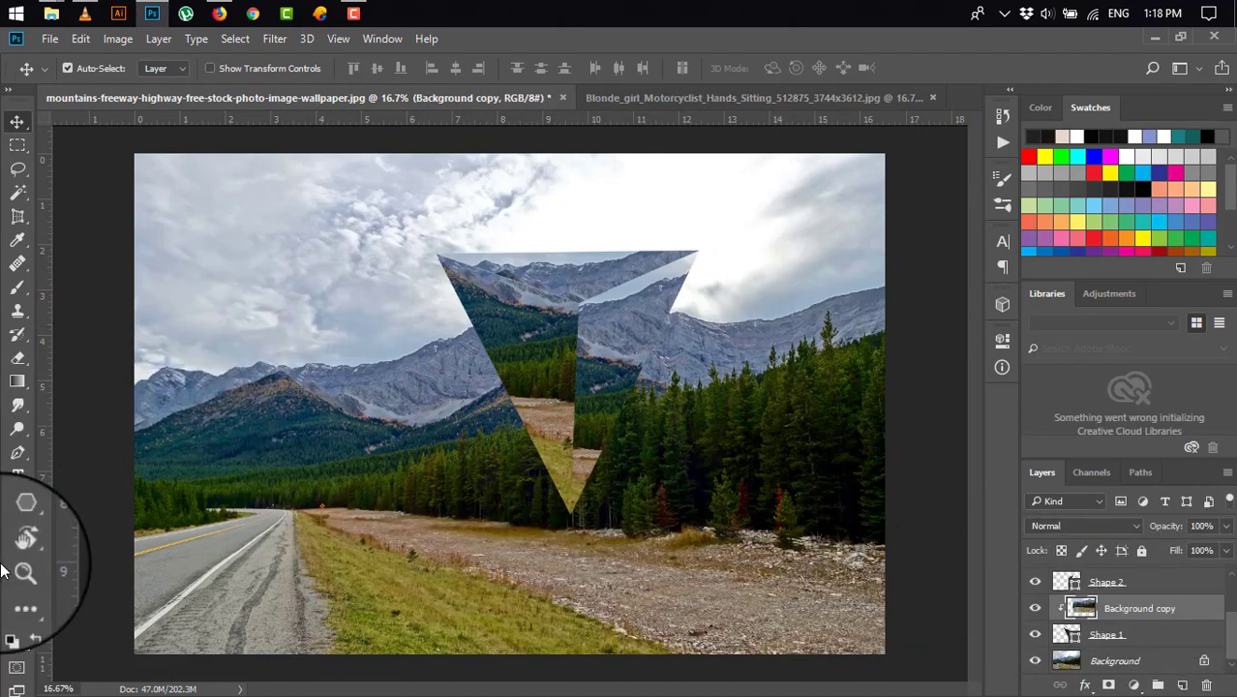
pyautogui.click(16, 290)
pyautogui.click(64, 290)
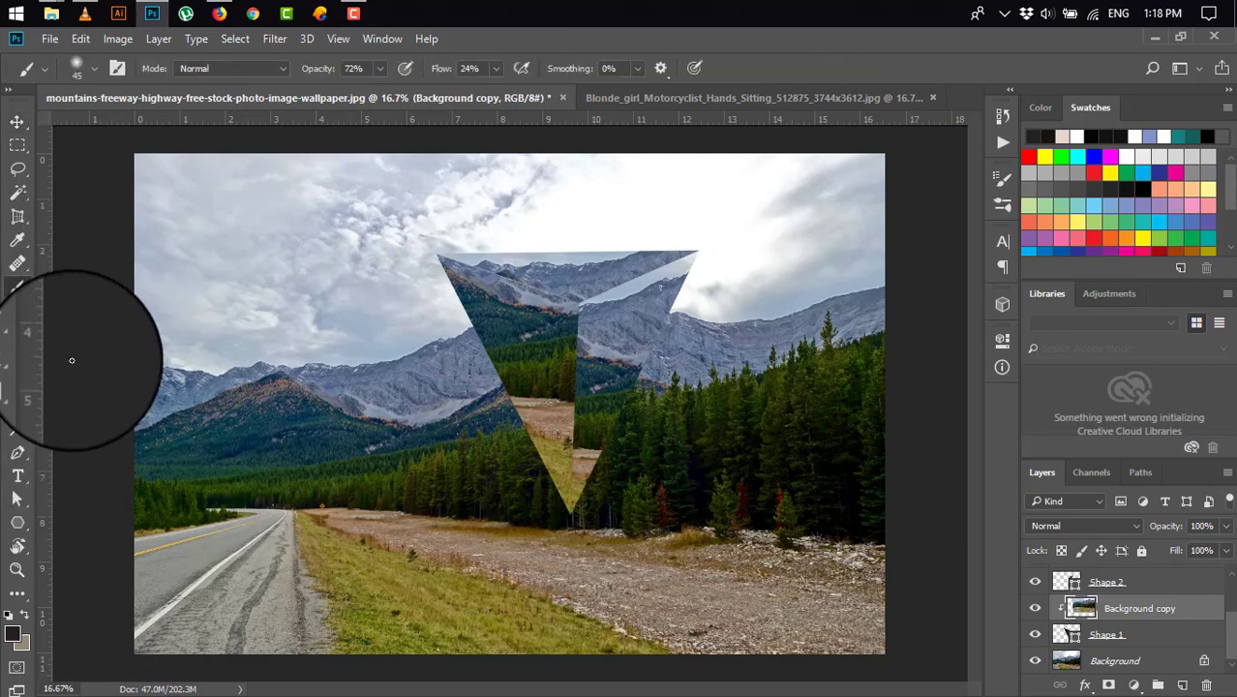
pyautogui.click(13, 629)
pyautogui.moveTo(334, 266)
pyautogui.mouseDown()
pyautogui.moveTo(341, 177)
pyautogui.moveTo(729, 129)
pyautogui.mouseUp()
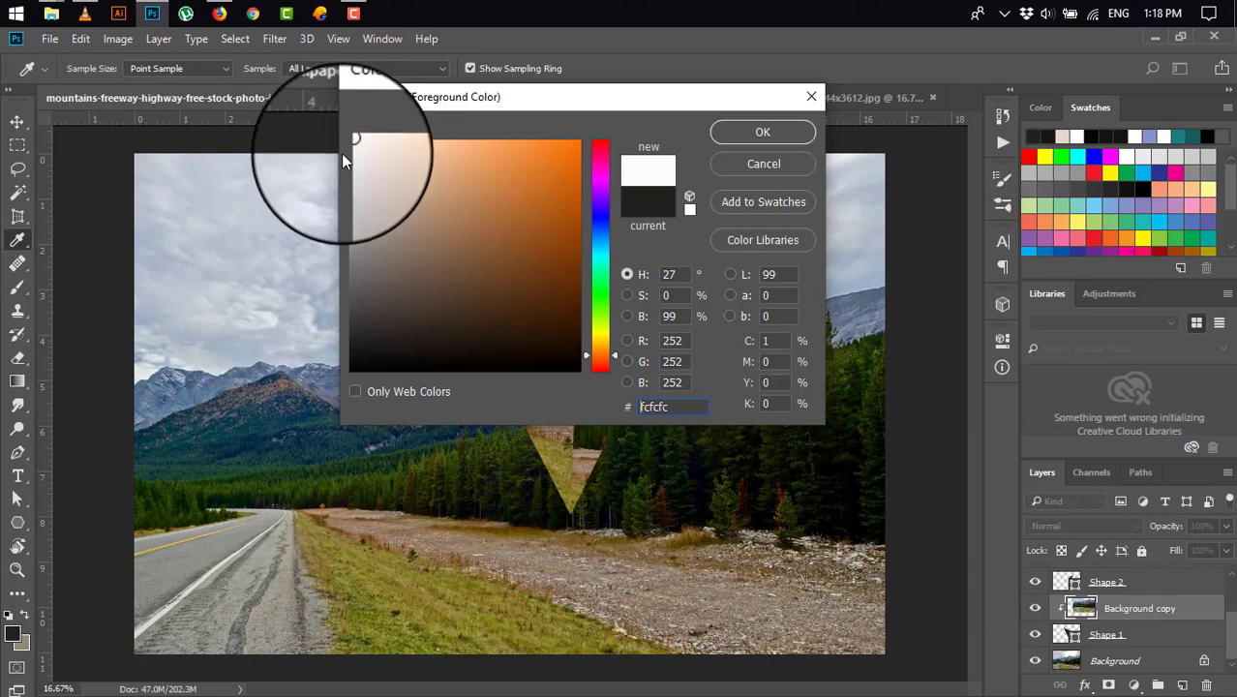
pyautogui.click(729, 129)
pyautogui.press(']')
pyautogui.press(']')
pyautogui.press(']')
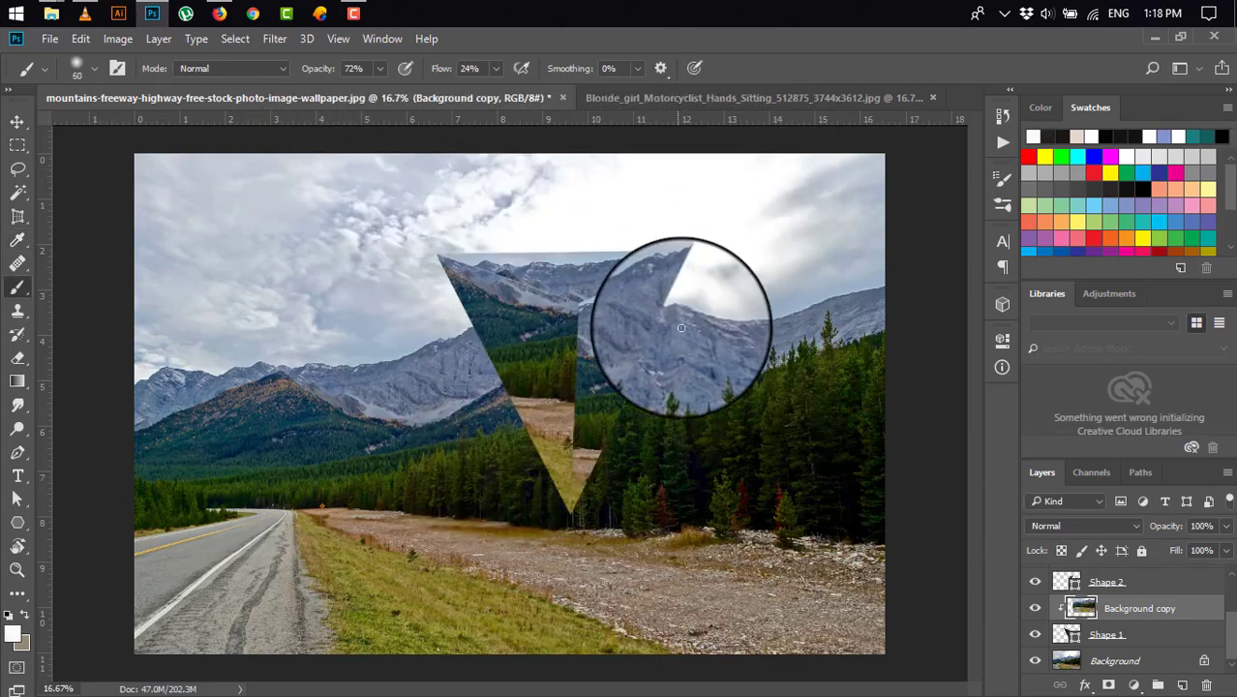
pyautogui.press(']')
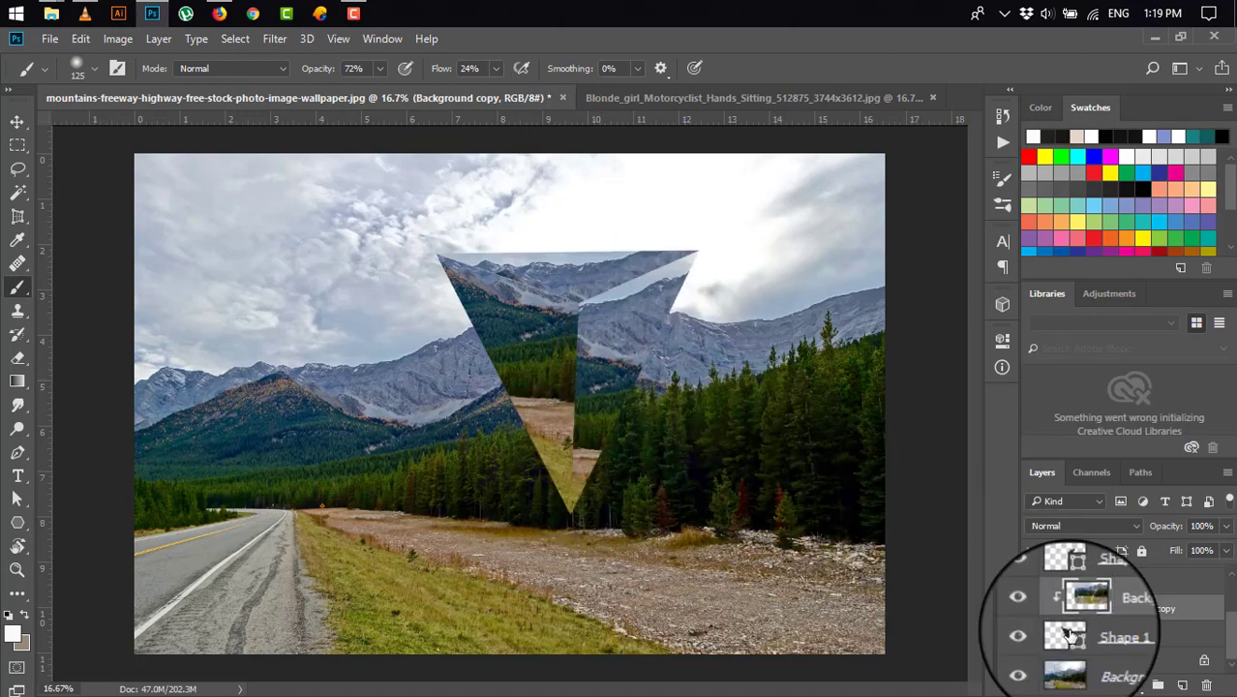
# Lower the brush opacity to 24% for painting on Background copy
pyautogui.click(1111, 635)
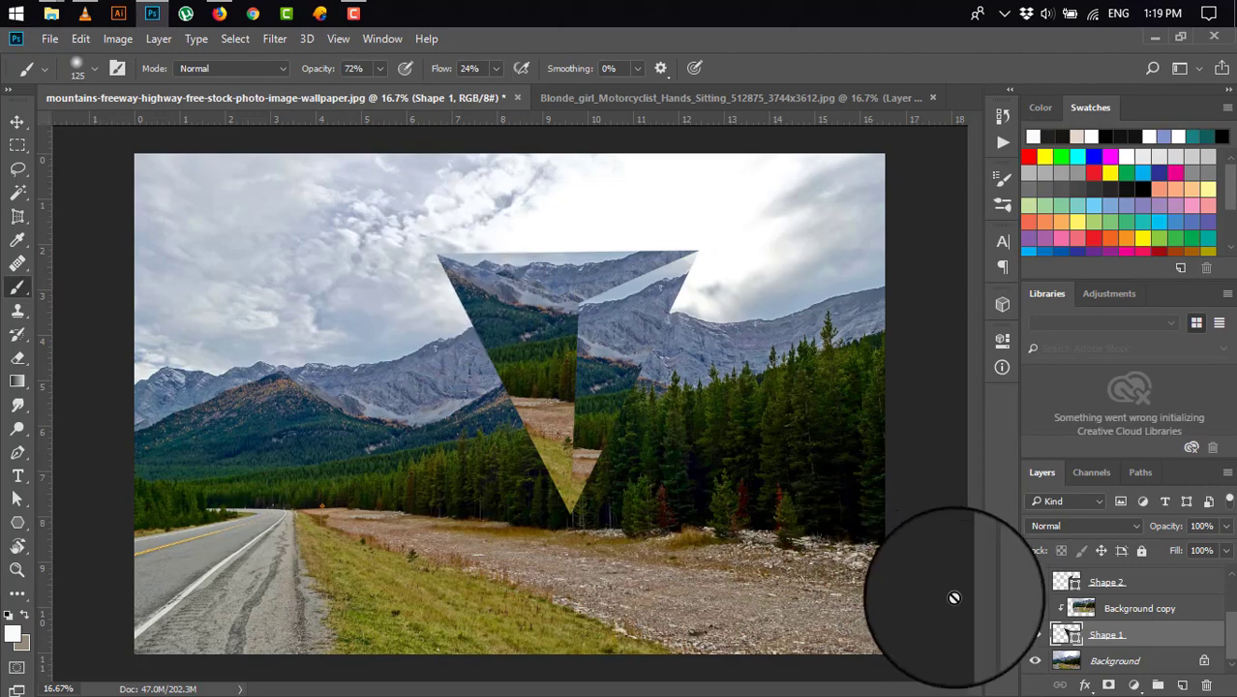
pyautogui.click(1114, 608)
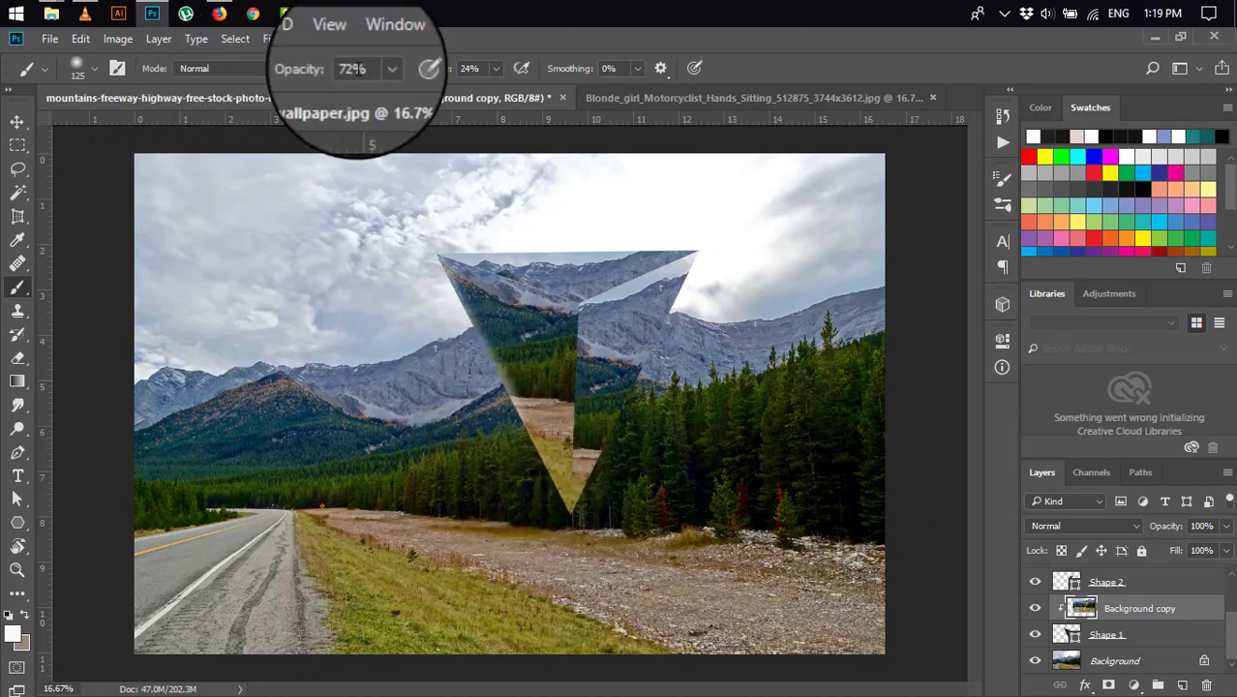
pyautogui.click(381, 68)
pyautogui.moveTo(368, 90); pyautogui.dragTo(345, 91)
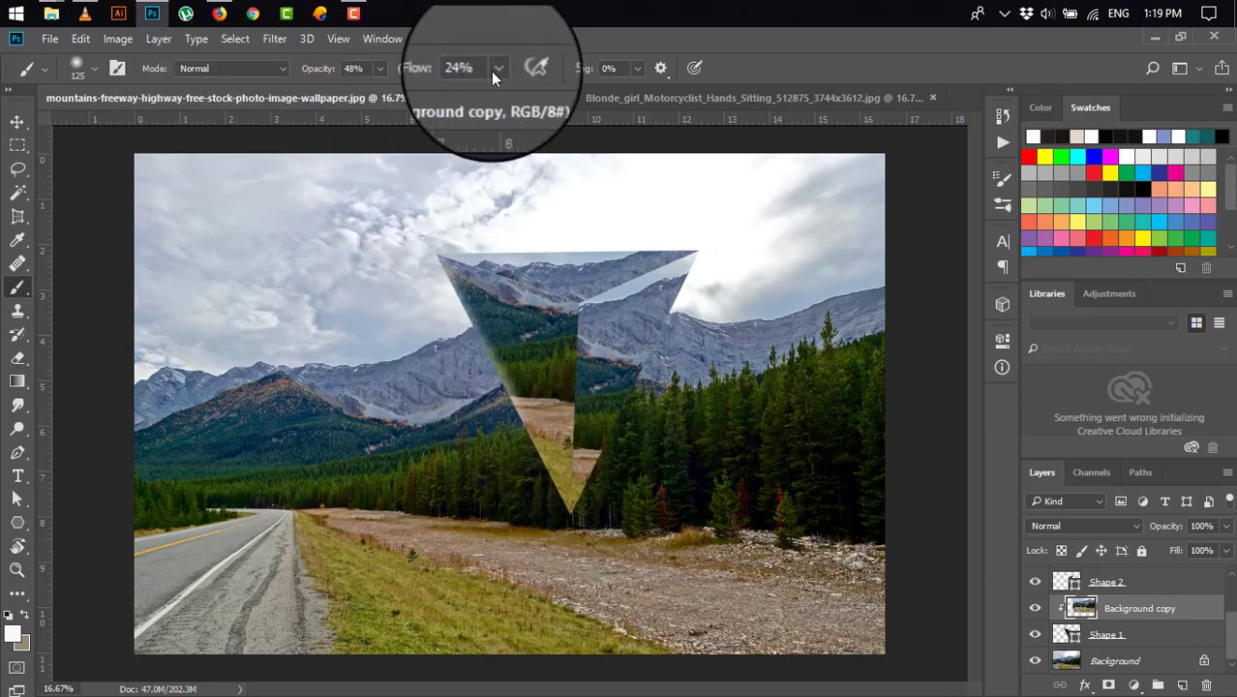
pyautogui.moveTo(380, 67); pyautogui.dragTo(359, 91)
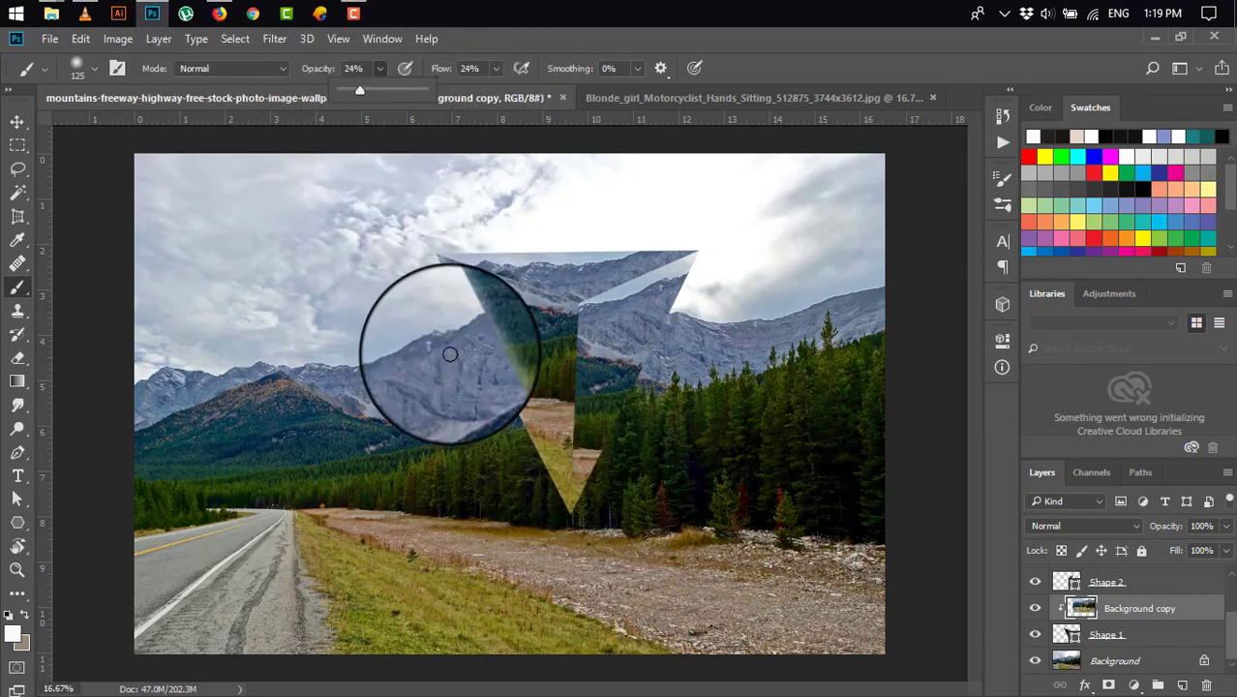
pyautogui.click(457, 308)
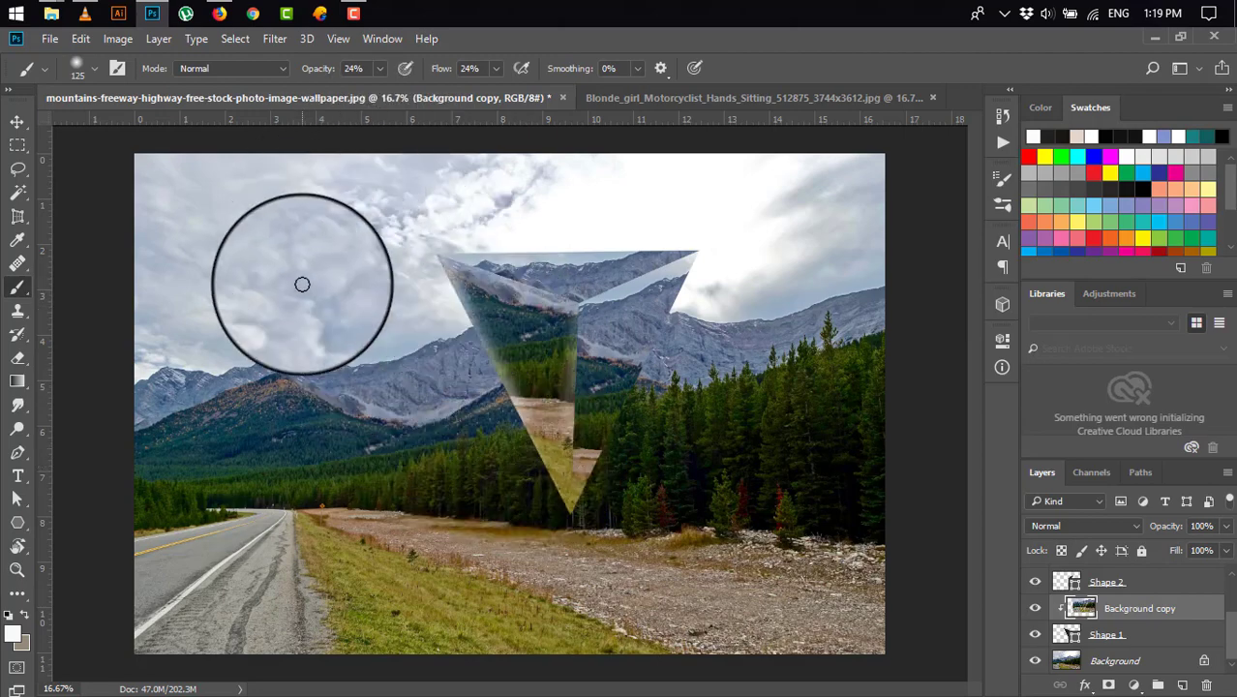
# Brush soft white highlights over the top-right facet on Background copy 2, moving on to Background copy 3
pyautogui.hotkey('ctrl', 'j')
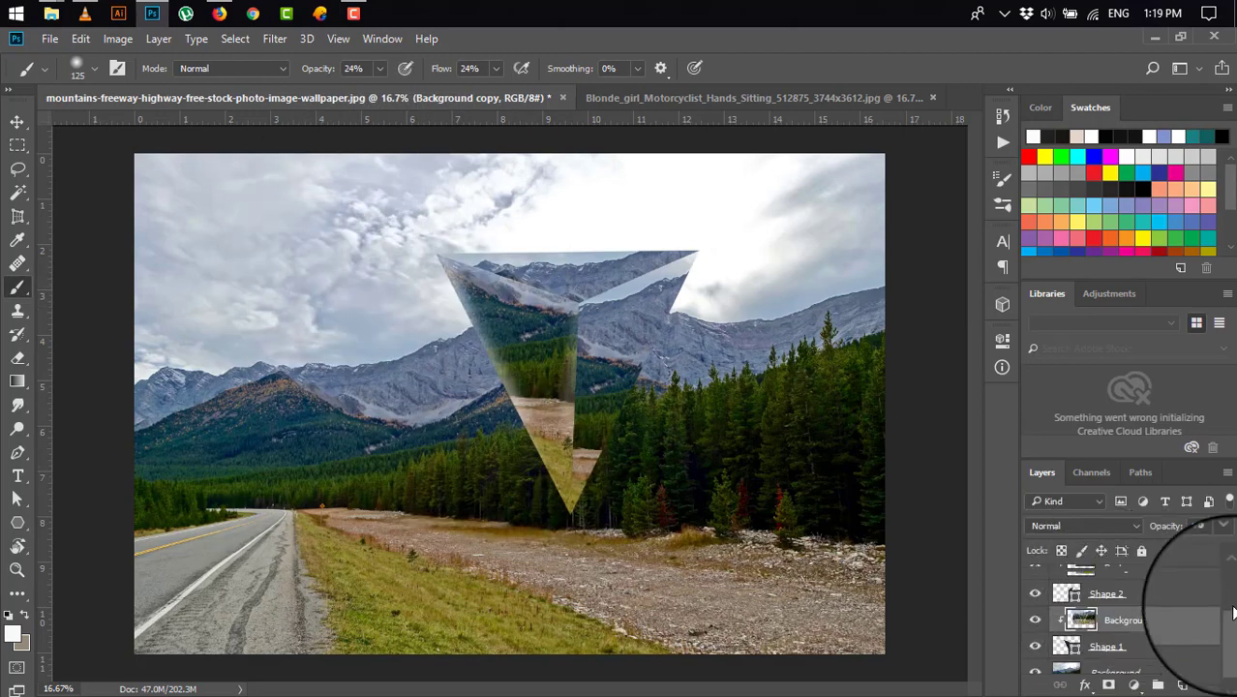
pyautogui.click(1139, 634)
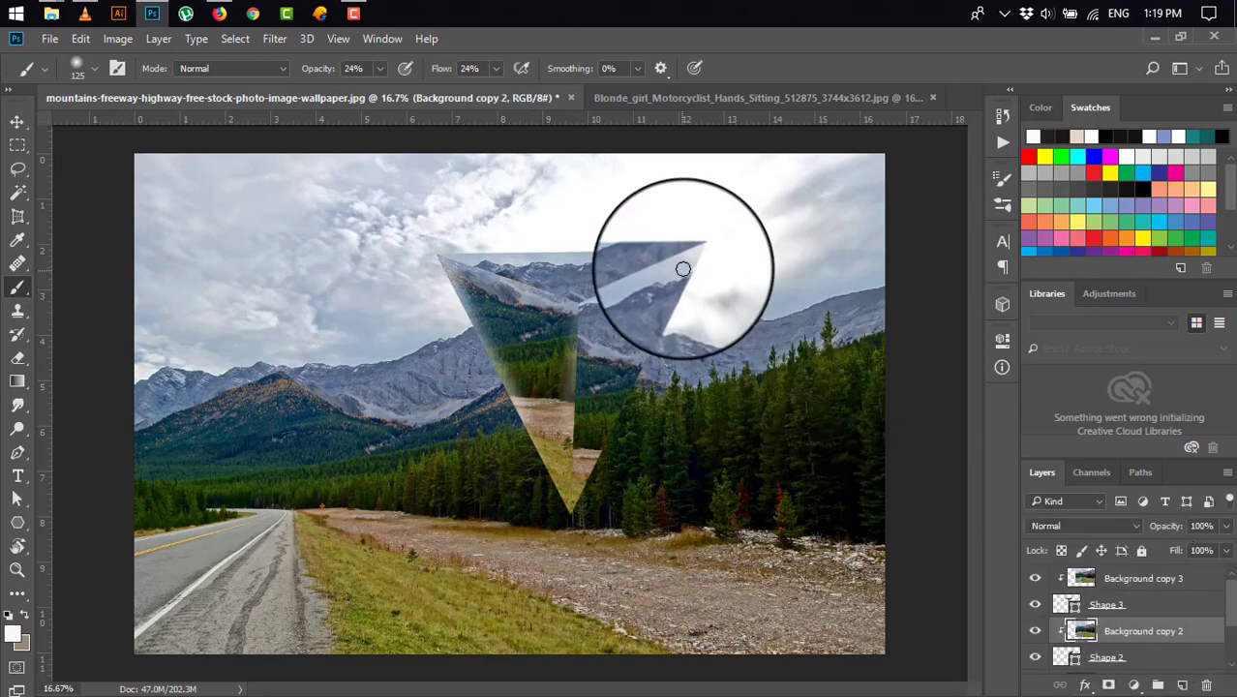
pyautogui.moveTo(695, 267)
pyautogui.mouseDown()
pyautogui.moveTo(593, 468)
pyautogui.moveTo(565, 438)
pyautogui.moveTo(551, 311)
pyautogui.moveTo(619, 279)
pyautogui.moveTo(586, 262)
pyautogui.moveTo(780, 229)
pyautogui.moveTo(572, 386)
pyautogui.moveTo(575, 450)
pyautogui.moveTo(566, 317)
pyautogui.moveTo(580, 289)
pyautogui.moveTo(580, 360)
pyautogui.moveTo(592, 356)
pyautogui.moveTo(567, 289)
pyautogui.moveTo(574, 415)
pyautogui.moveTo(567, 284)
pyautogui.mouseUp()
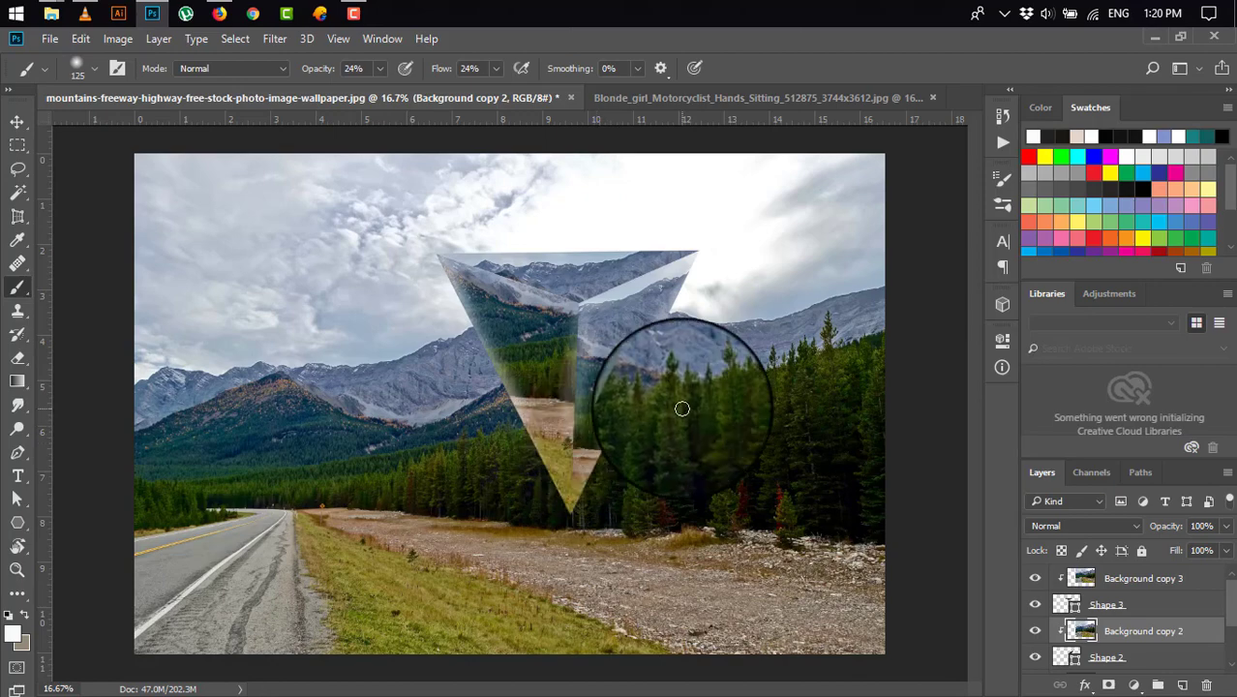
pyautogui.click(1113, 578)
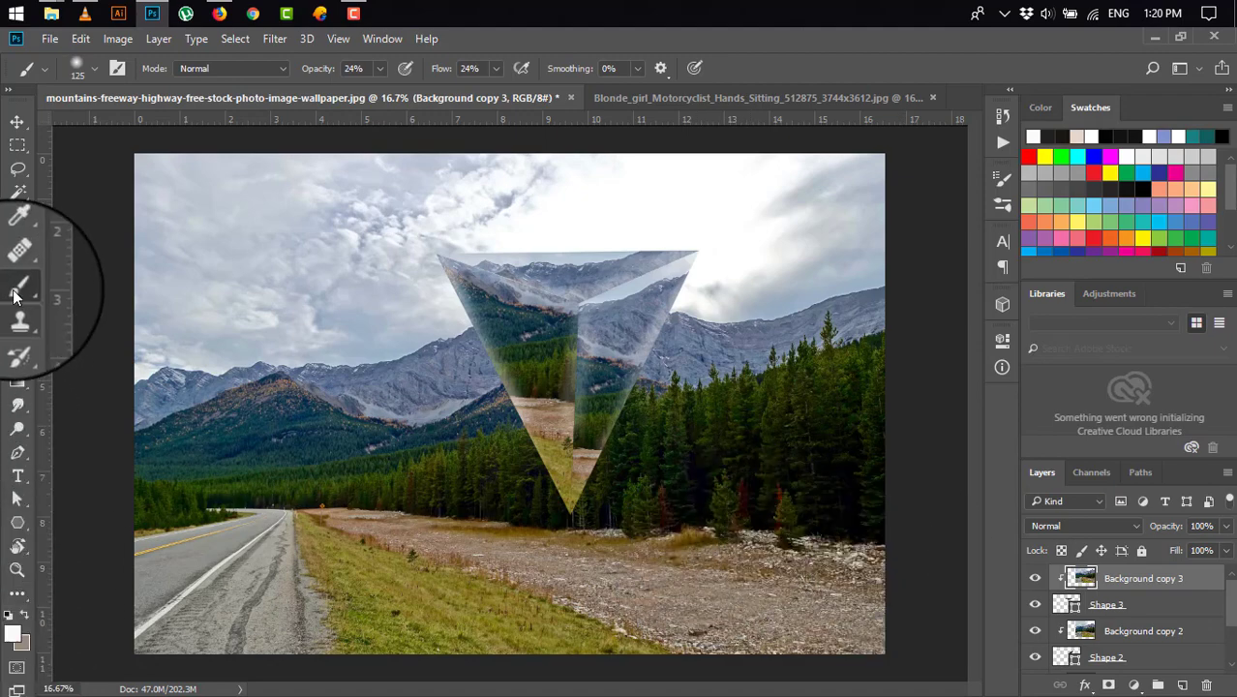
# Brush soft #262523 near-black shading onto the Background copy pyramid facet
pyautogui.click(12, 637)
pyautogui.click(366, 337)
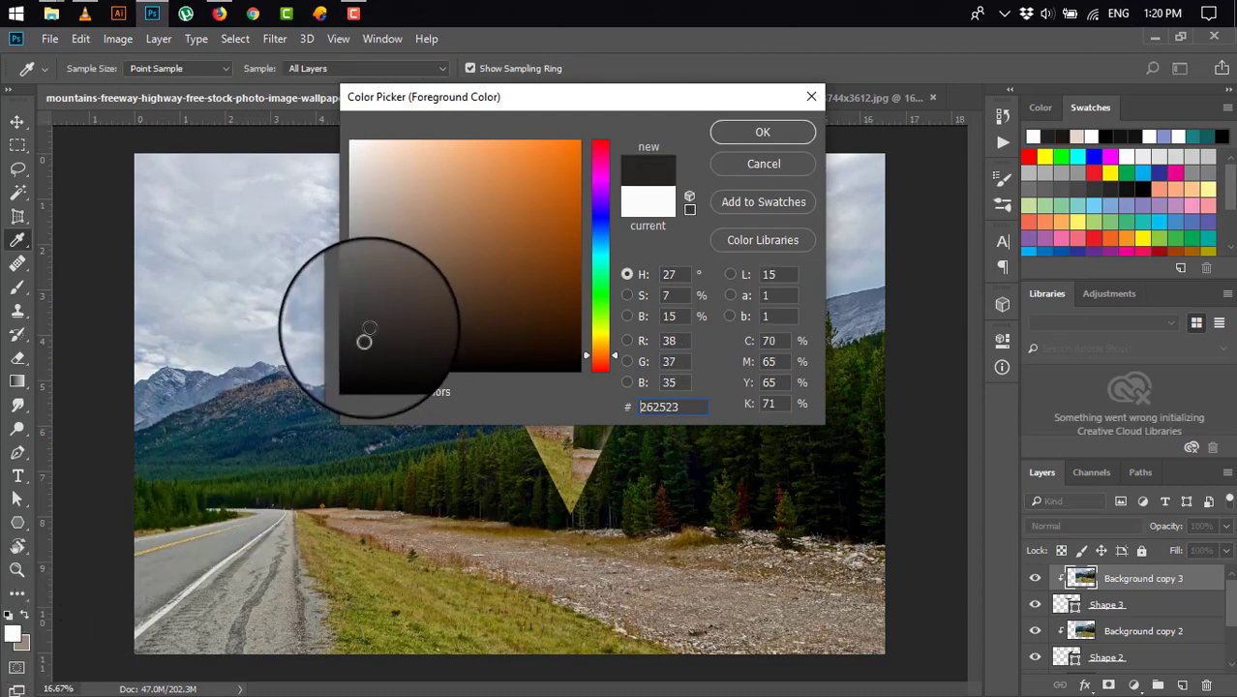
pyautogui.click(794, 130)
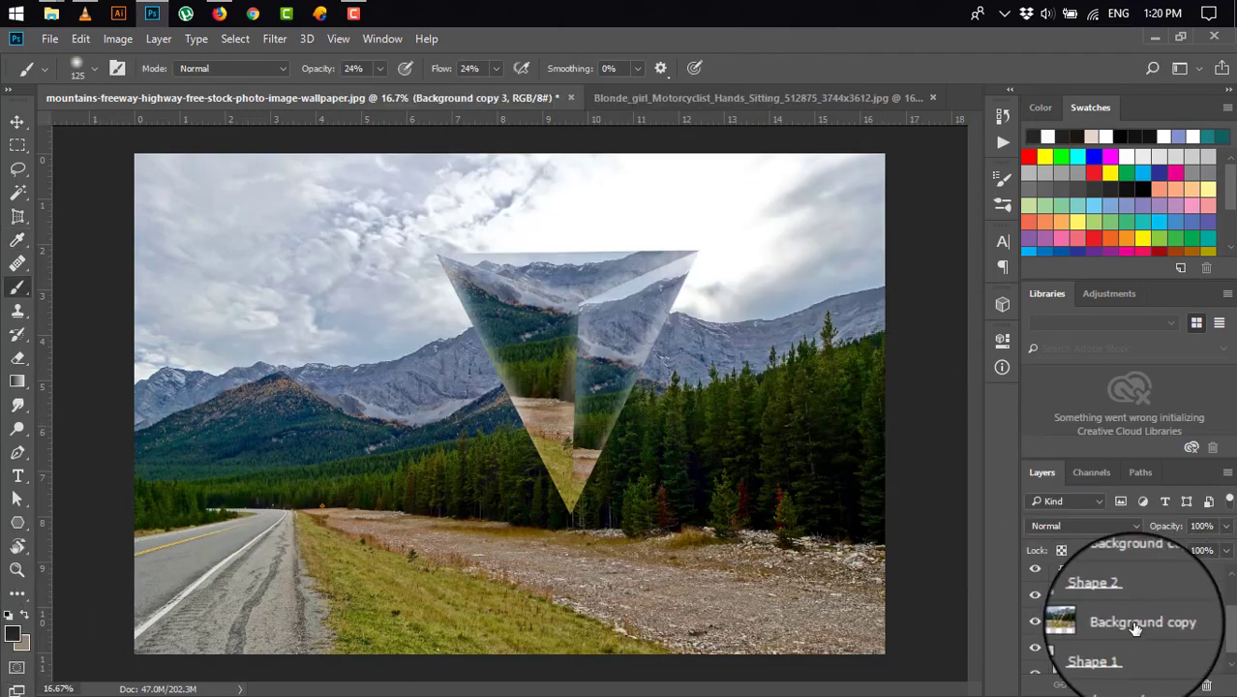
pyautogui.click(1135, 628)
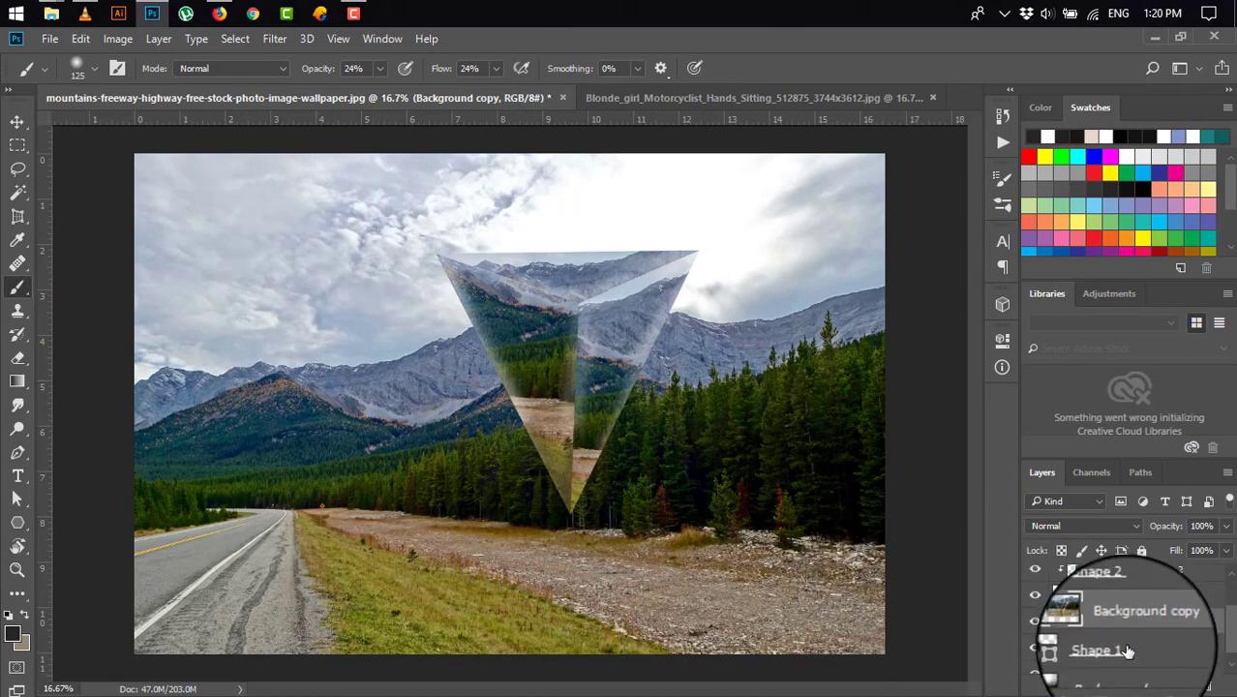
pyautogui.hotkey('ctrl', 'j')
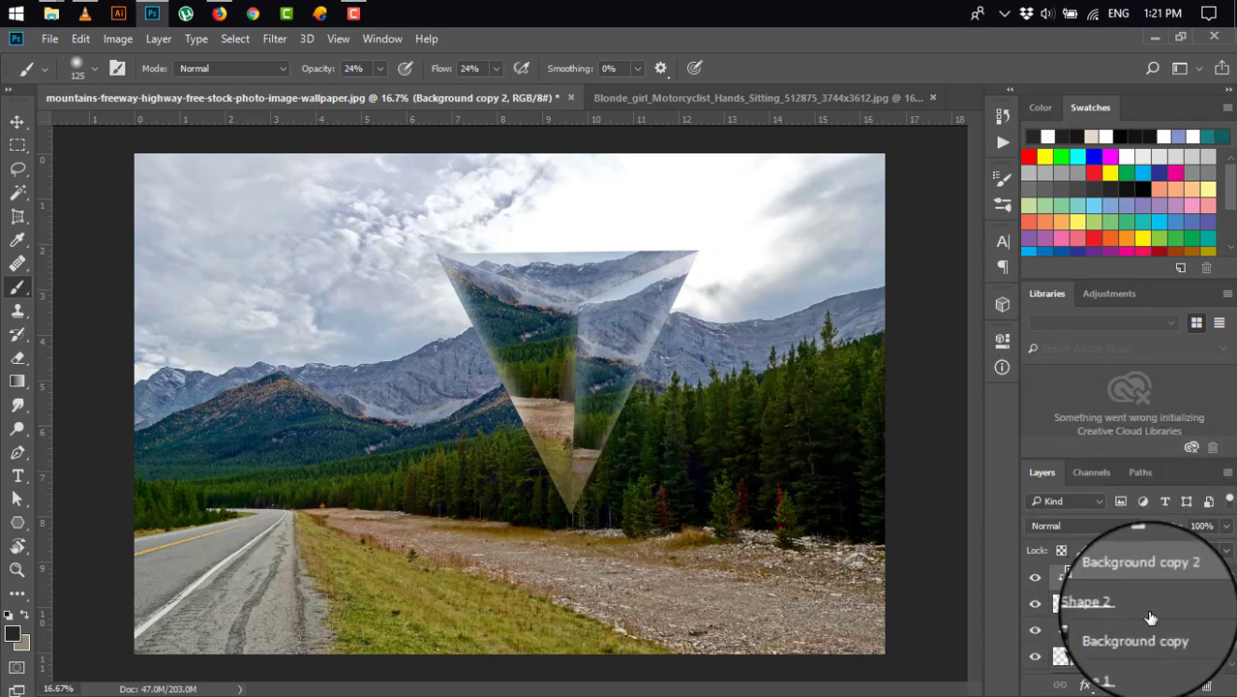
# Paint dark shading onto the Background copy 3 and Background copy 2 facets
pyautogui.scroll(2, 1161, 600)
pyautogui.click(1128, 577)
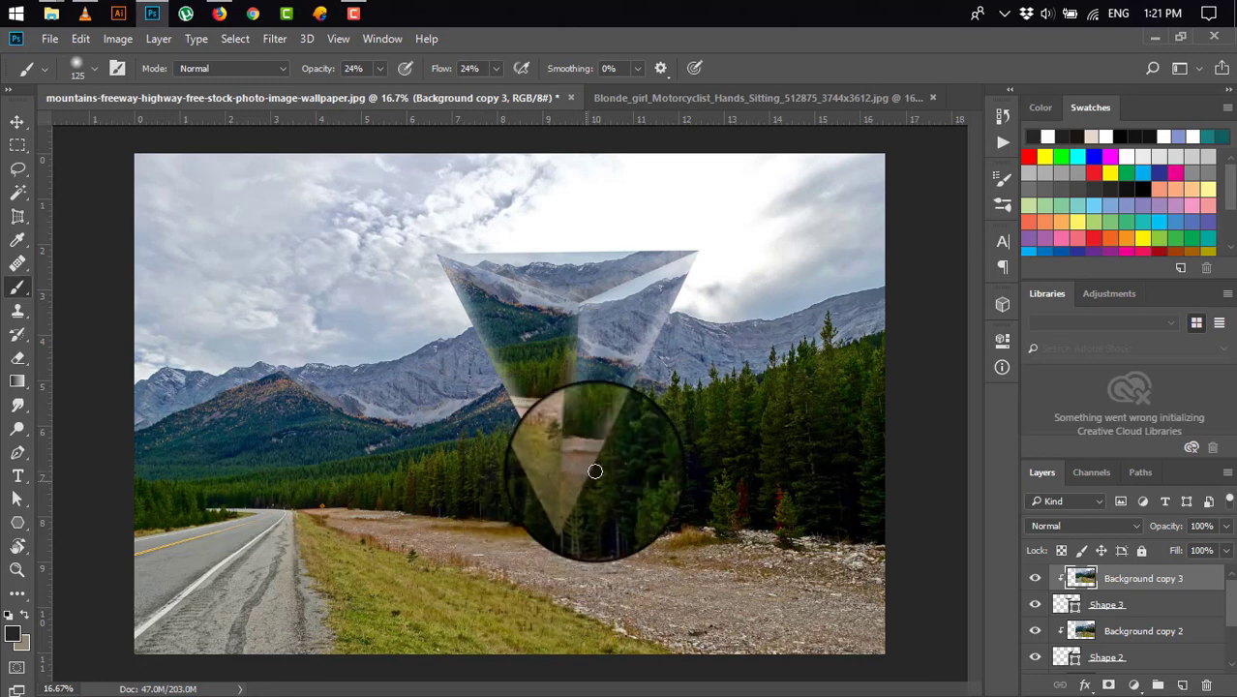
pyautogui.click(1128, 631)
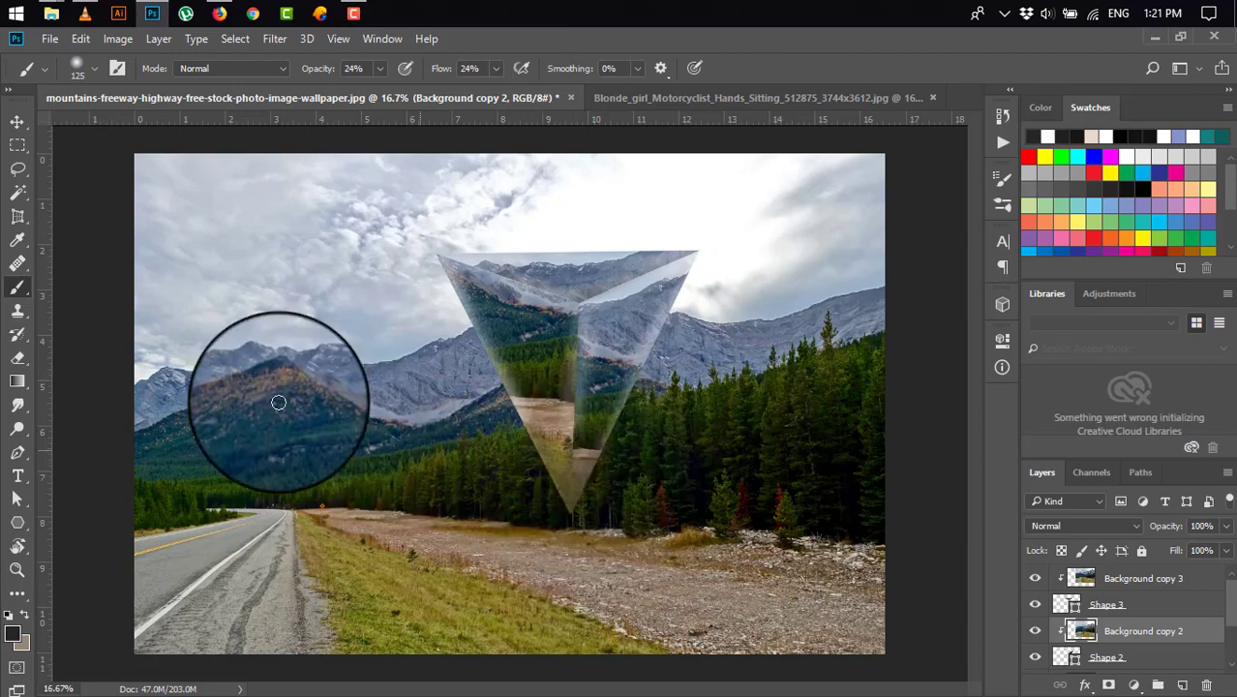
# Select the Shape 2 and Shape 1 triangle layers with the Move tool
pyautogui.click(17, 121)
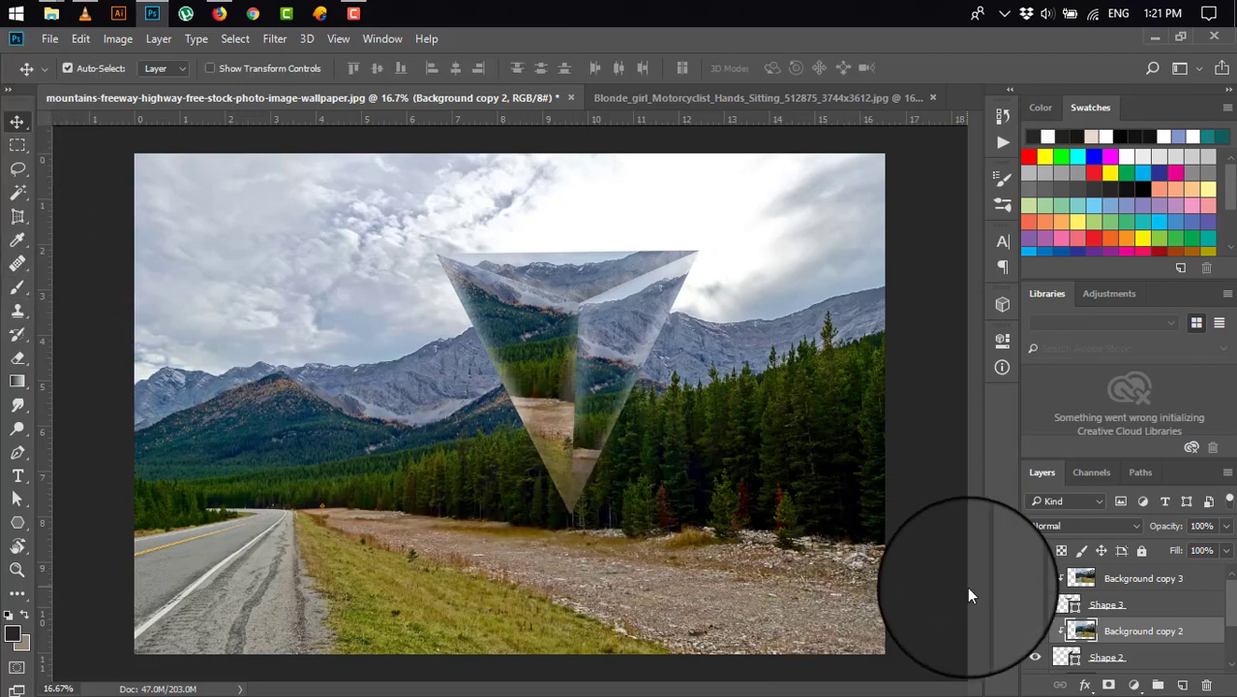
pyautogui.click(1171, 661)
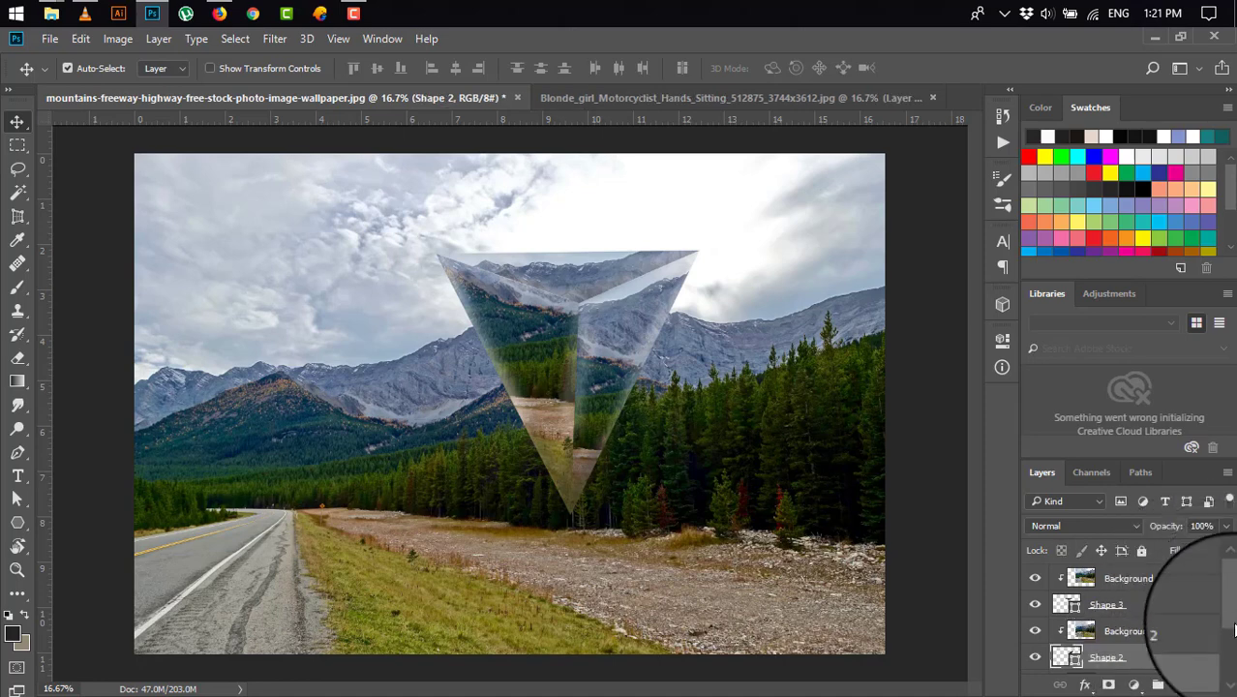
pyautogui.scroll(-3, 1233, 630)
pyautogui.click(1213, 629)
# Merge Shape 3 and the pyramid photo layers into a single Background copy 3 layer
pyautogui.scroll(3, 1160, 588)
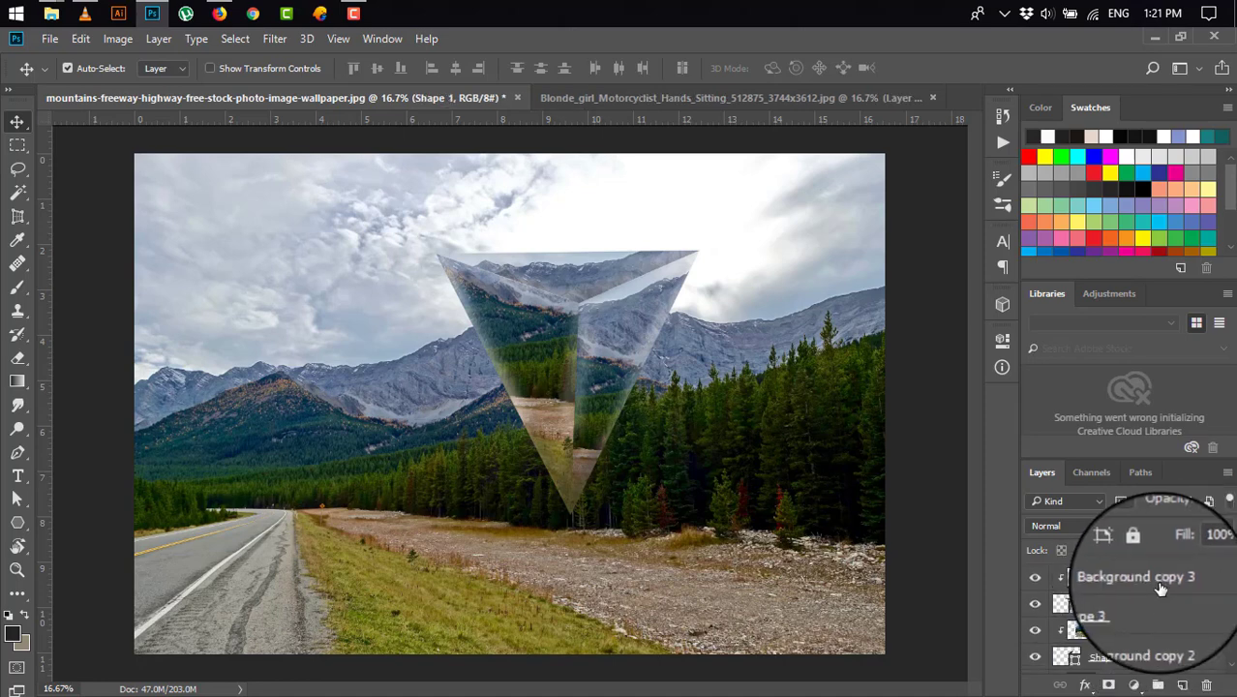
pyautogui.keyDown('ctrl'); pyautogui.click(1103, 605); pyautogui.keyUp('ctrl')
pyautogui.rightClick(1103, 605)
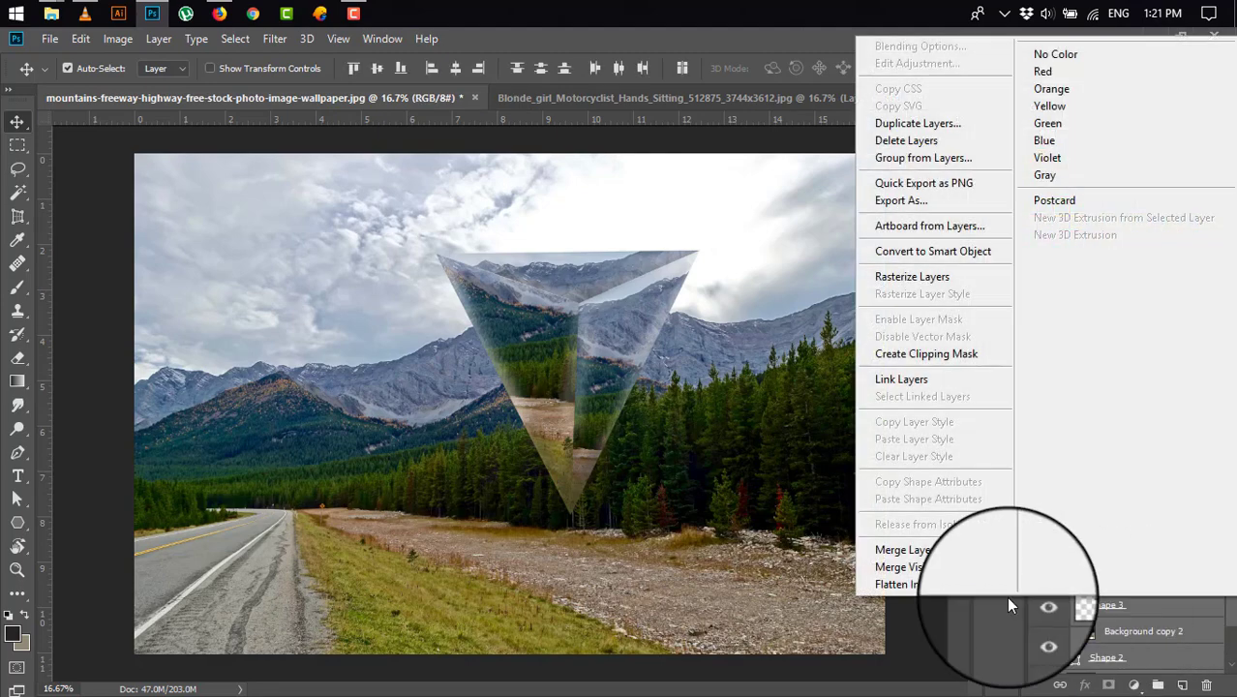
pyautogui.click(921, 550)
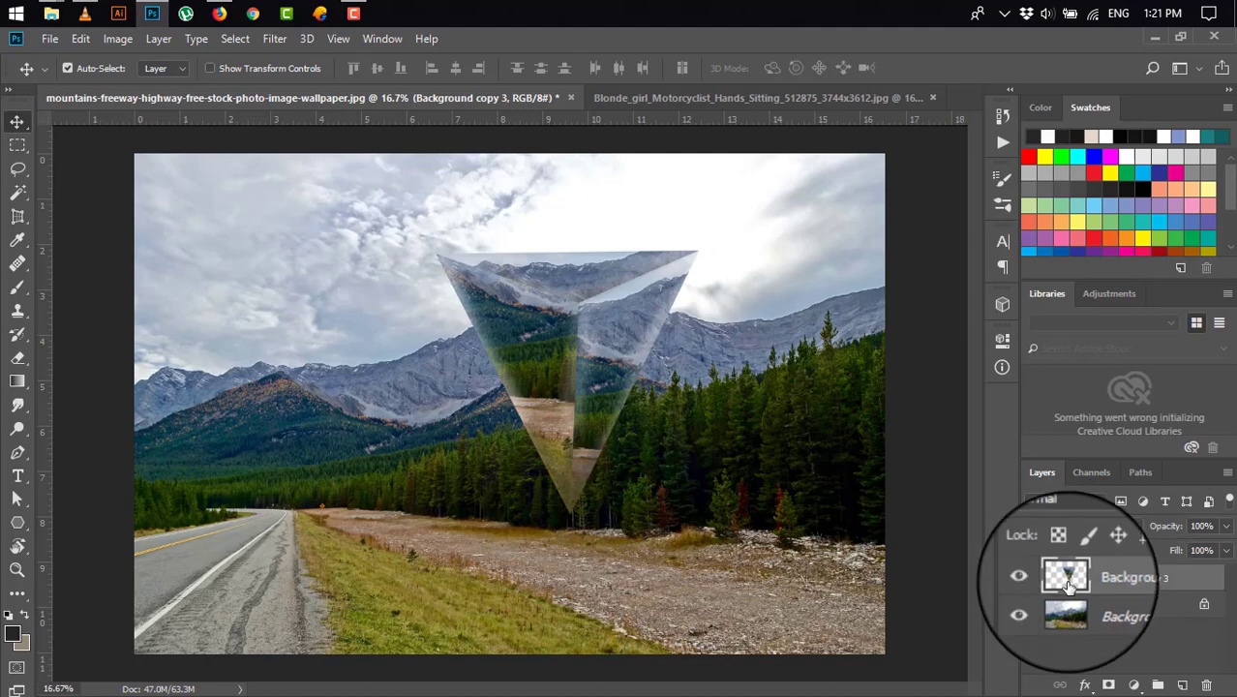
# Add a Drop Shadow to the merged pyramid: 51% opacity, distance 6, spread 21%, size 43 px
pyautogui.click(1086, 685)
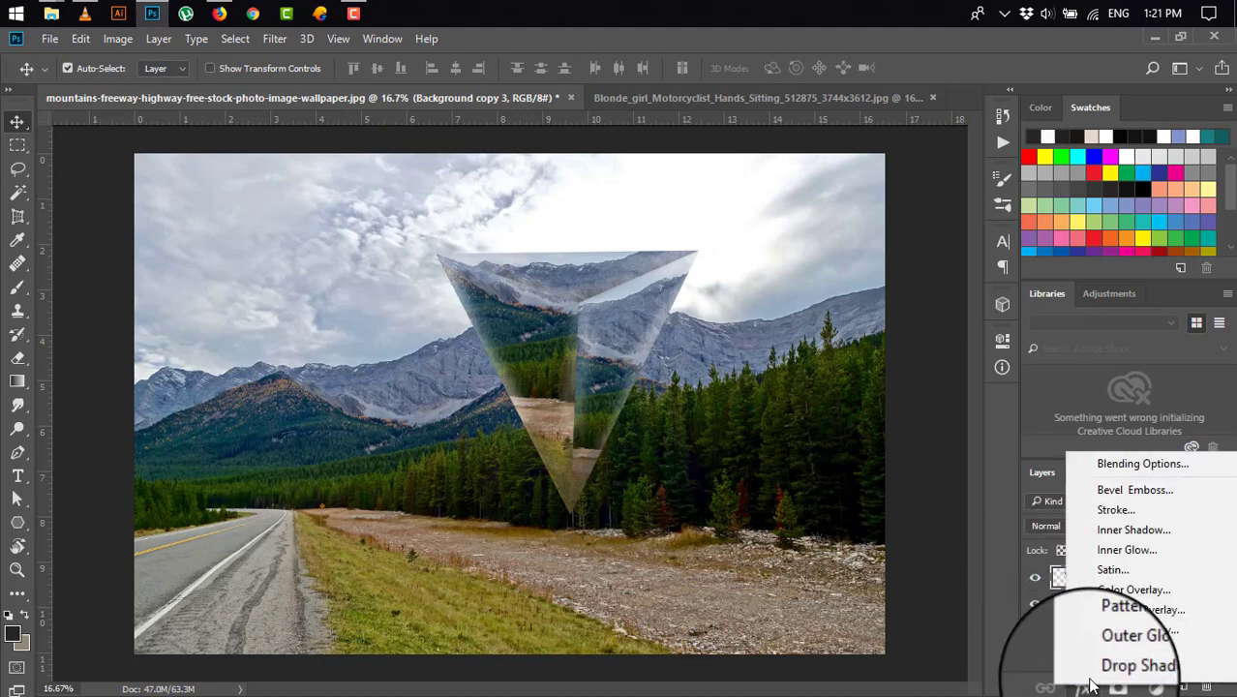
pyautogui.click(1132, 666)
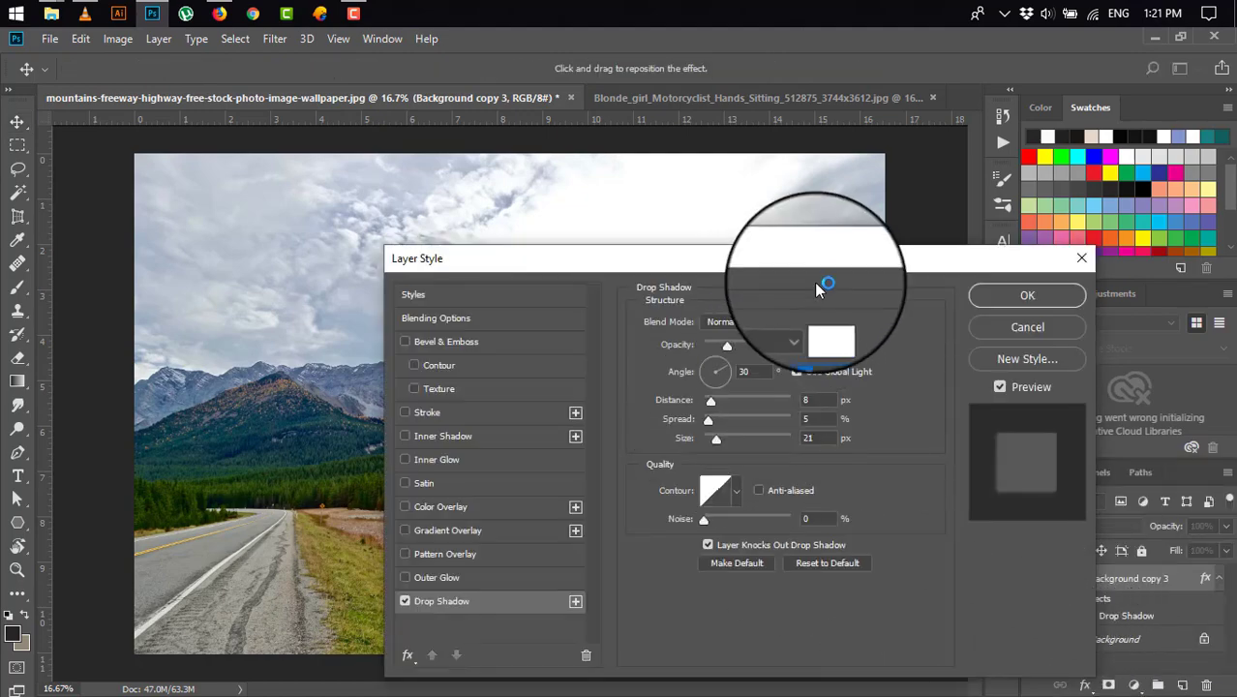
pyautogui.moveTo(818, 268)
pyautogui.mouseDown()
pyautogui.moveTo(720, 413)
pyautogui.moveTo(1065, 208)
pyautogui.mouseUp()
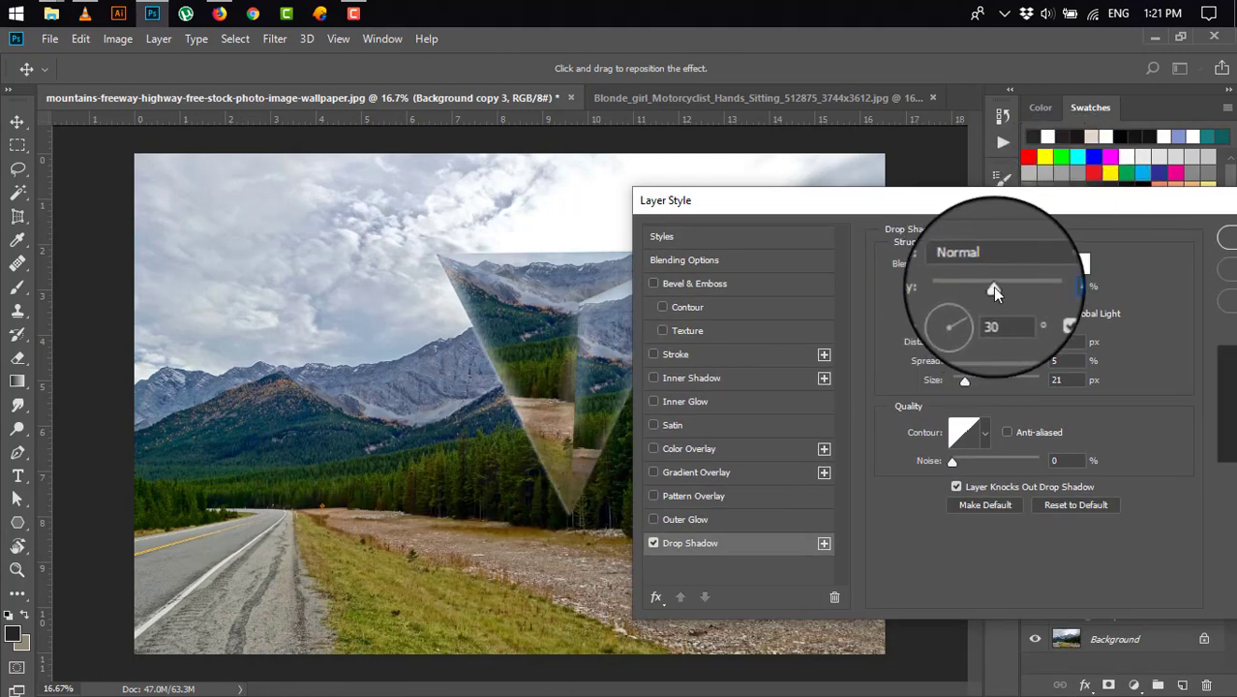
pyautogui.moveTo(963, 339); pyautogui.dragTo(970, 360)
pyautogui.click(963, 361)
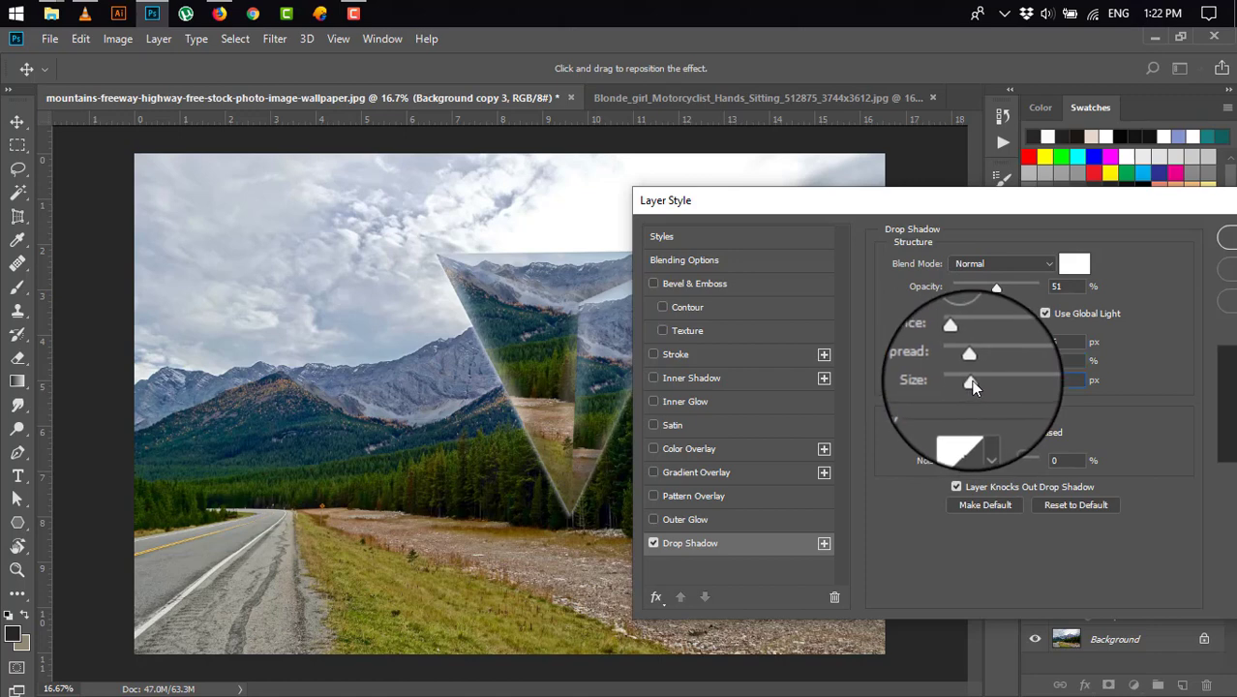
pyautogui.moveTo(971, 379); pyautogui.dragTo(974, 383)
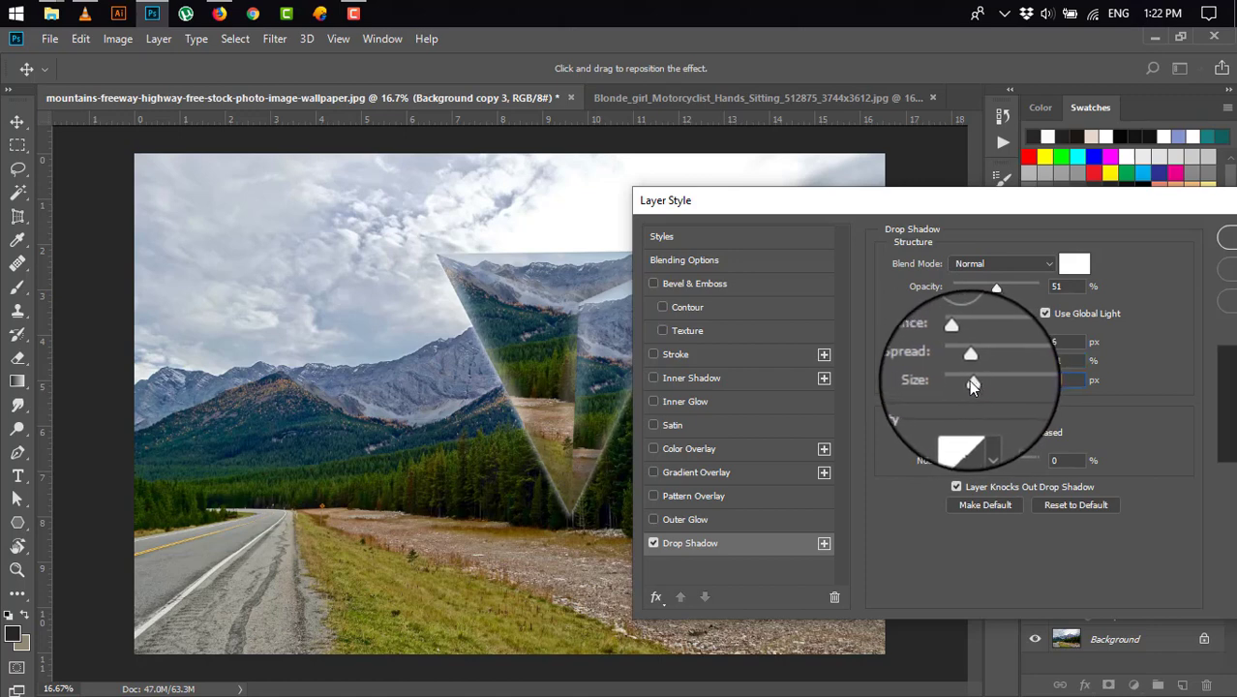
# Give the drop shadow a mid-grey colour and apply it
pyautogui.click(1073, 263)
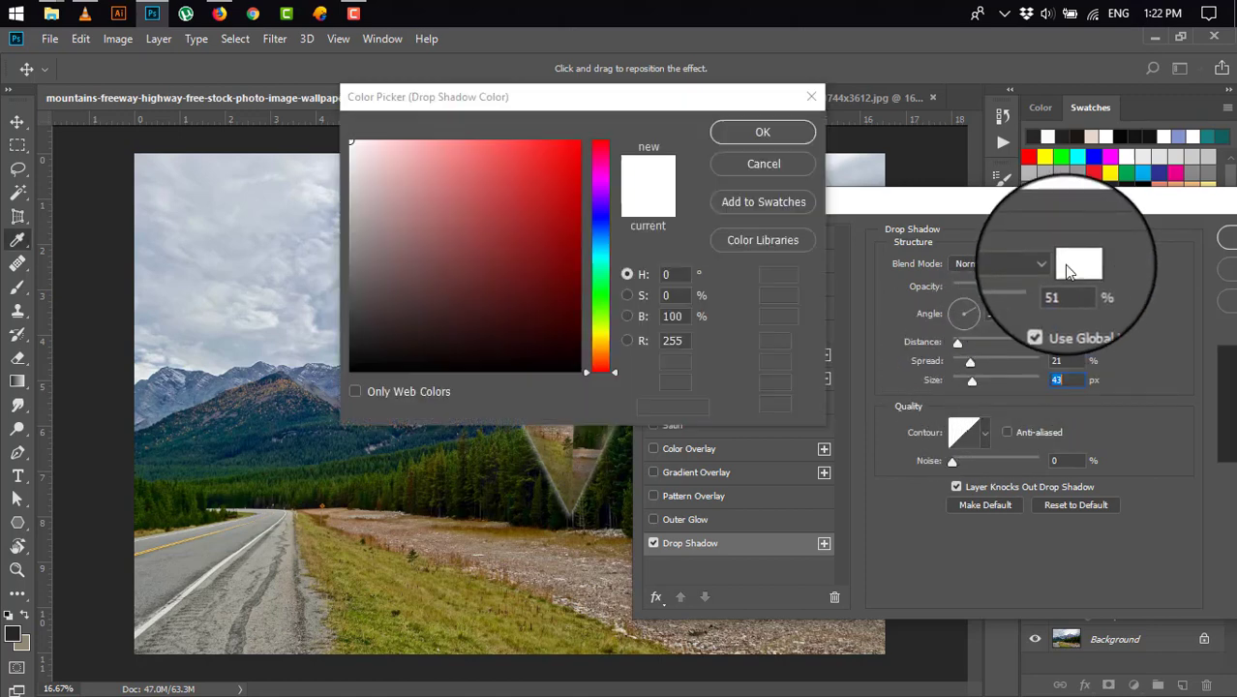
pyautogui.moveTo(523, 251); pyautogui.dragTo(514, 254)
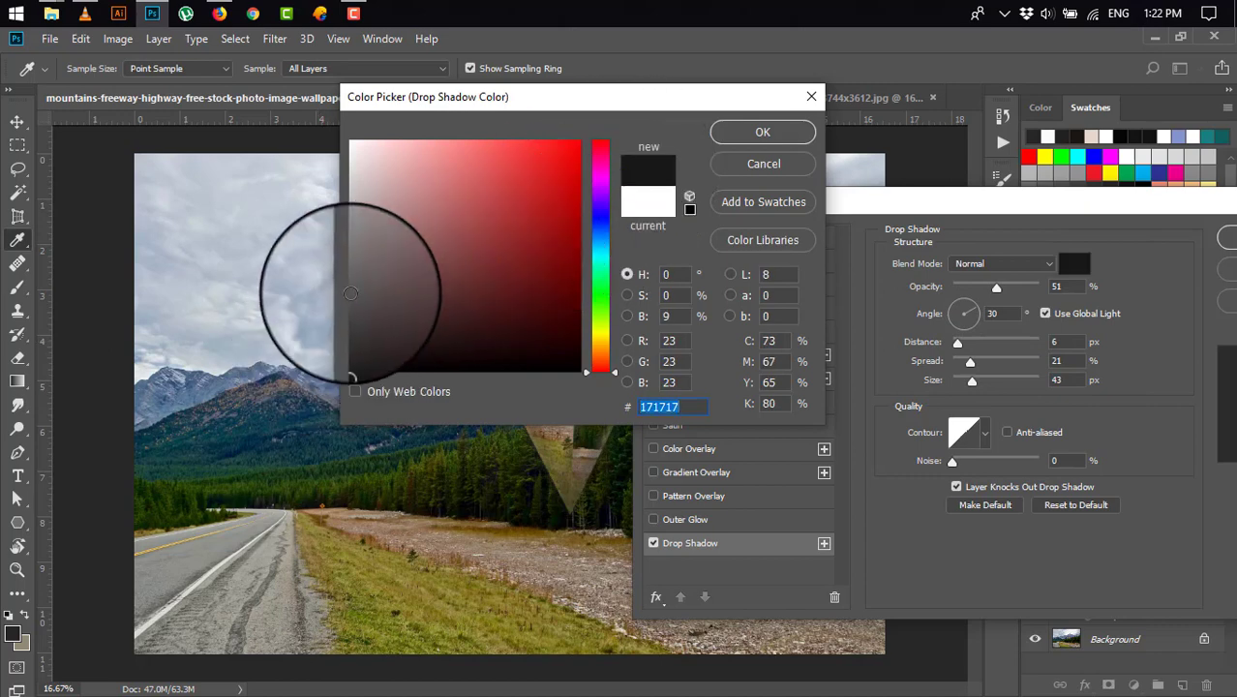
pyautogui.moveTo(352, 296); pyautogui.dragTo(357, 264)
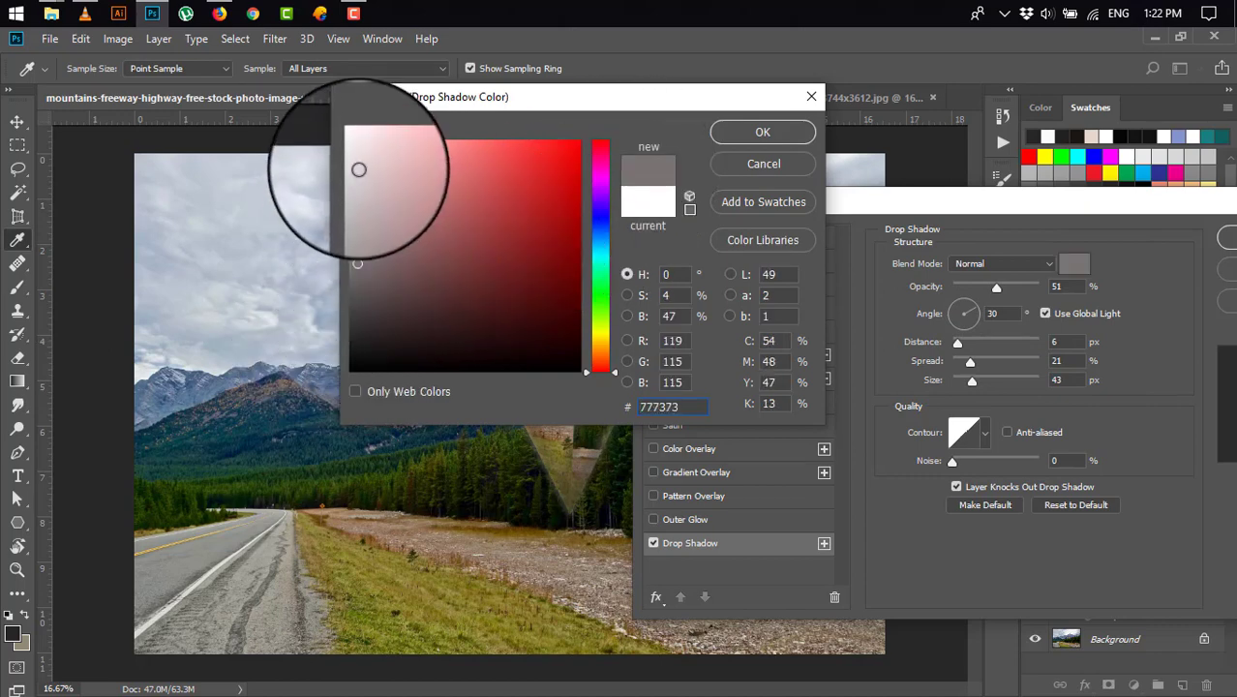
pyautogui.click(739, 138)
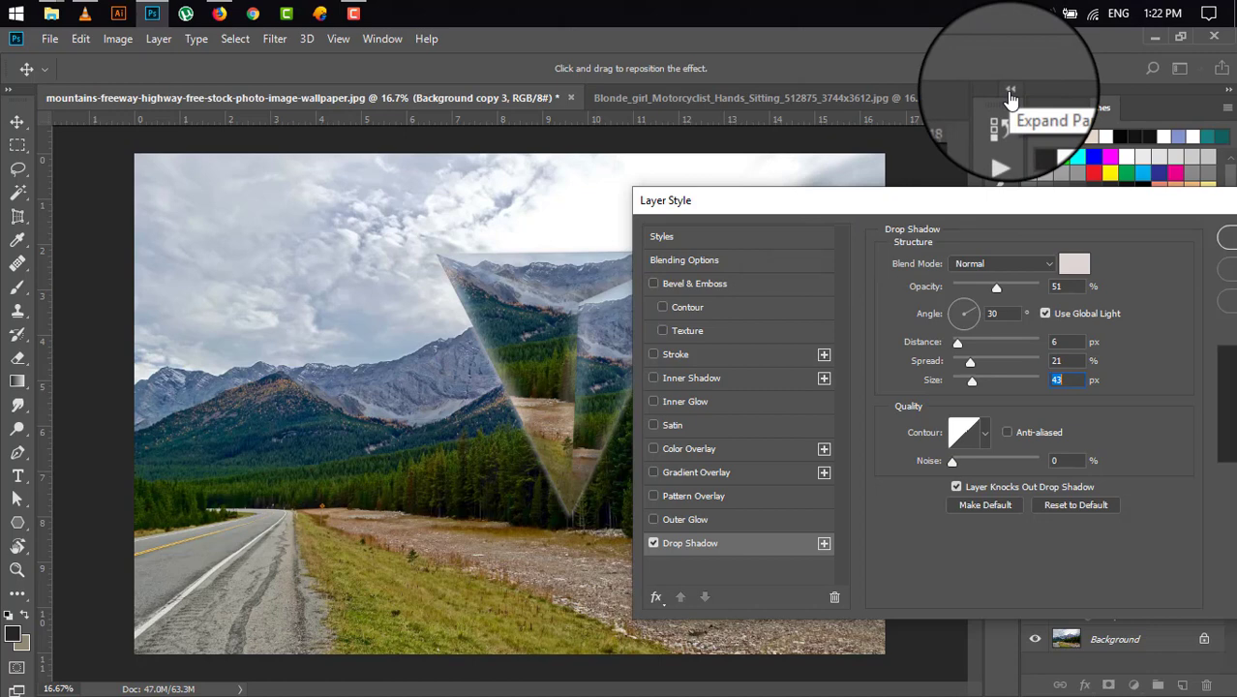
pyautogui.moveTo(926, 198); pyautogui.dragTo(775, 201)
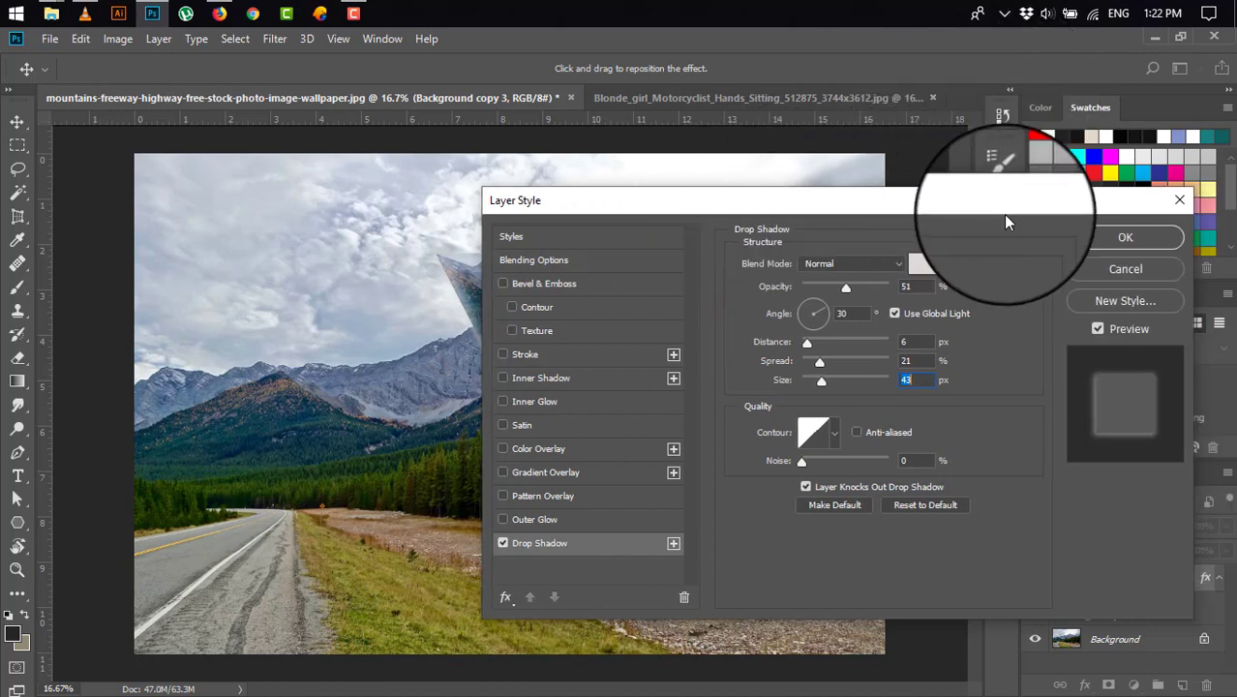
pyautogui.click(1125, 237)
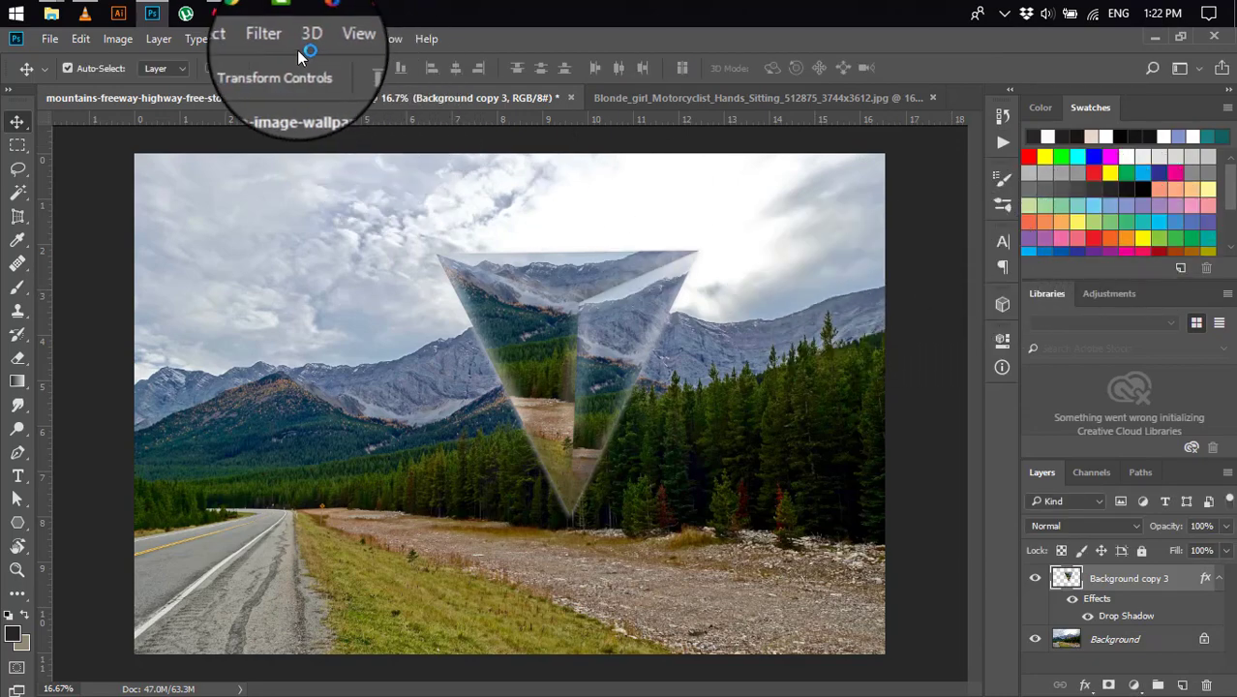
# Bring the motorcyclist in as Layer 1, scaled to about 33% on the lower-left road
pyautogui.click(619, 97)
pyautogui.moveTo(503, 334)
pyautogui.mouseDown()
pyautogui.moveTo(210, 100)
pyautogui.moveTo(319, 405)
pyautogui.mouseUp()
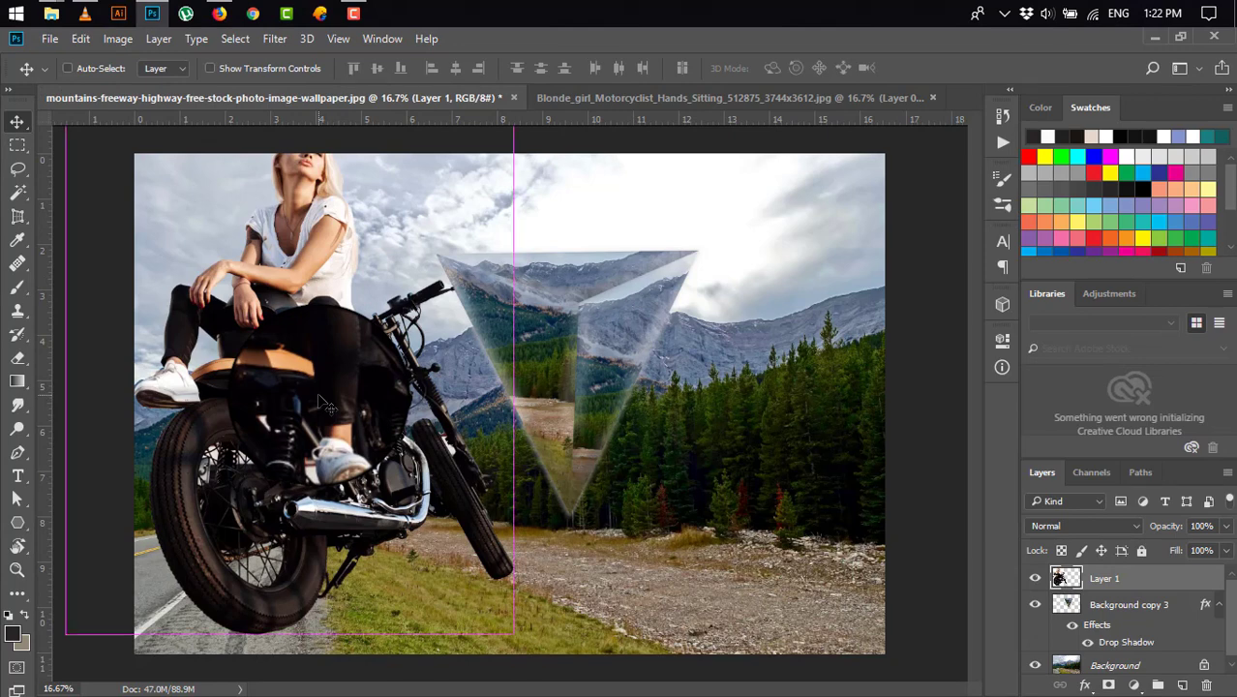
pyautogui.hotkey('ctrl', 't')
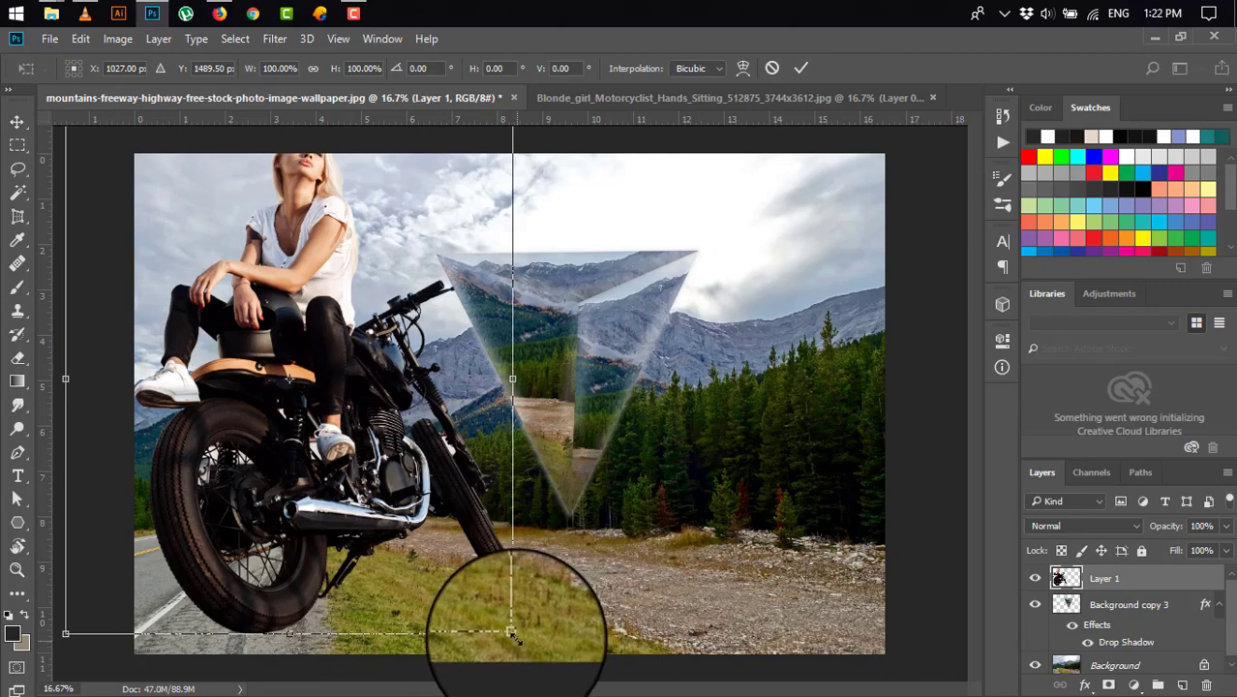
pyautogui.moveTo(512, 634); pyautogui.dragTo(415, 498)
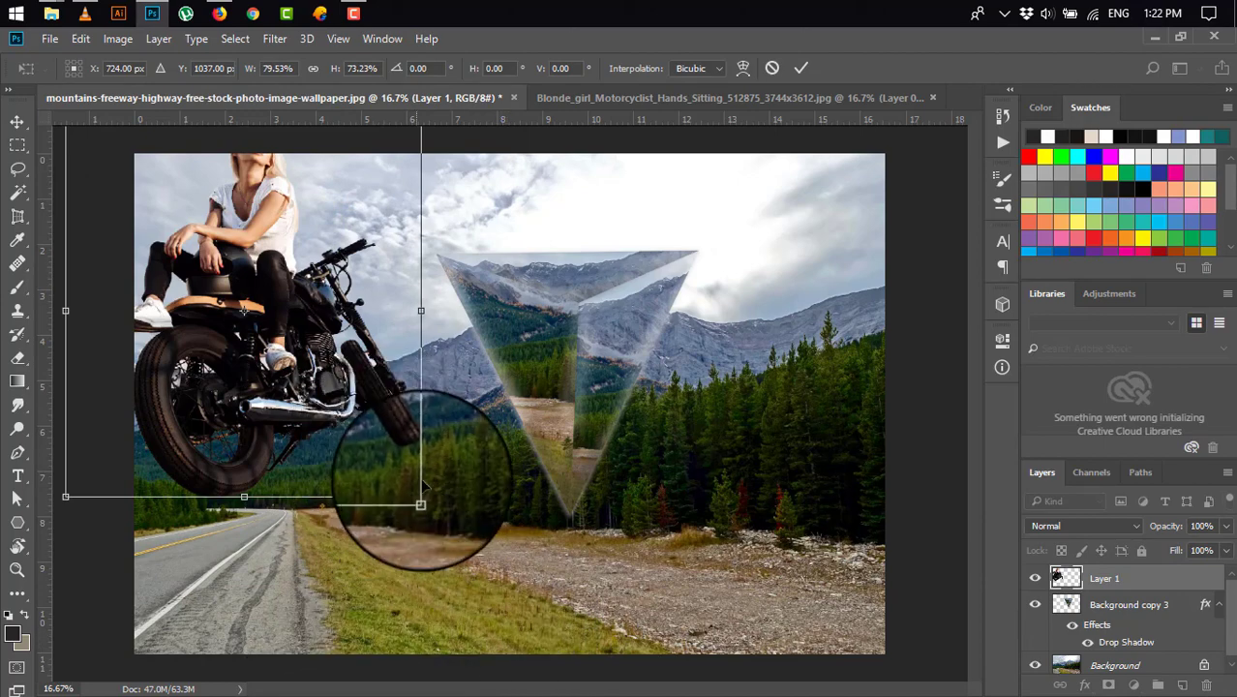
pyautogui.moveTo(420, 497); pyautogui.dragTo(315, 388)
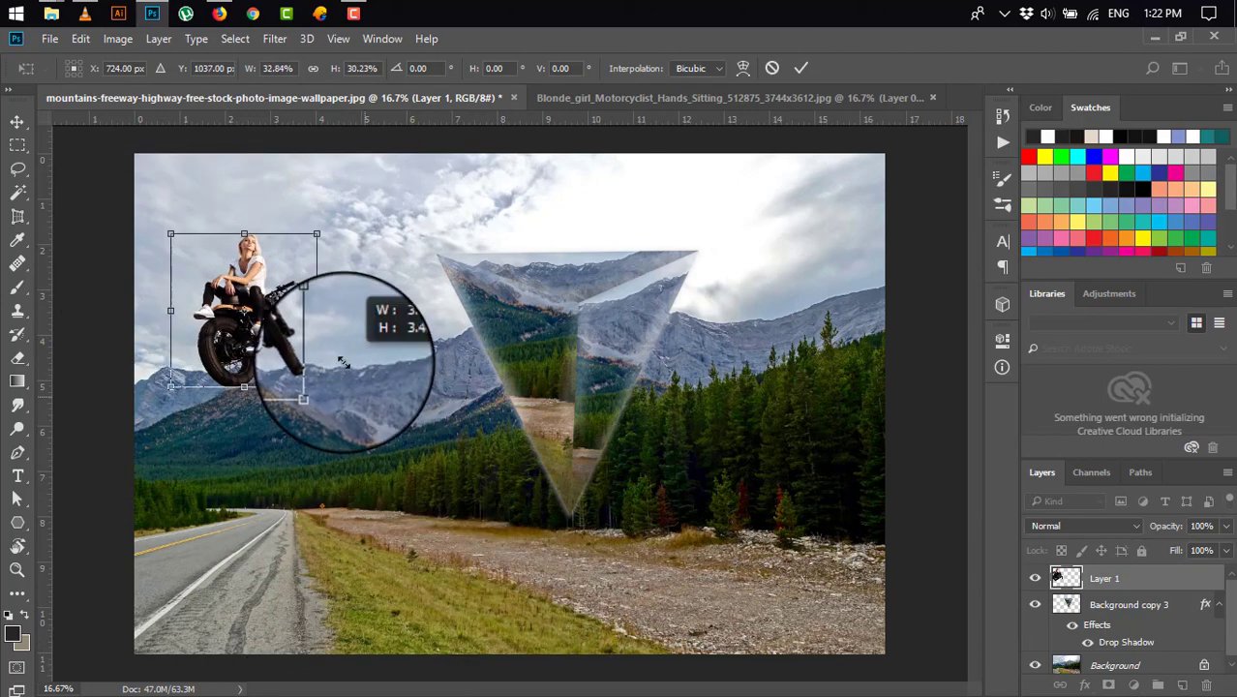
pyautogui.moveTo(291, 329)
pyautogui.mouseDown()
pyautogui.moveTo(279, 539)
pyautogui.moveTo(257, 544)
pyautogui.mouseUp()
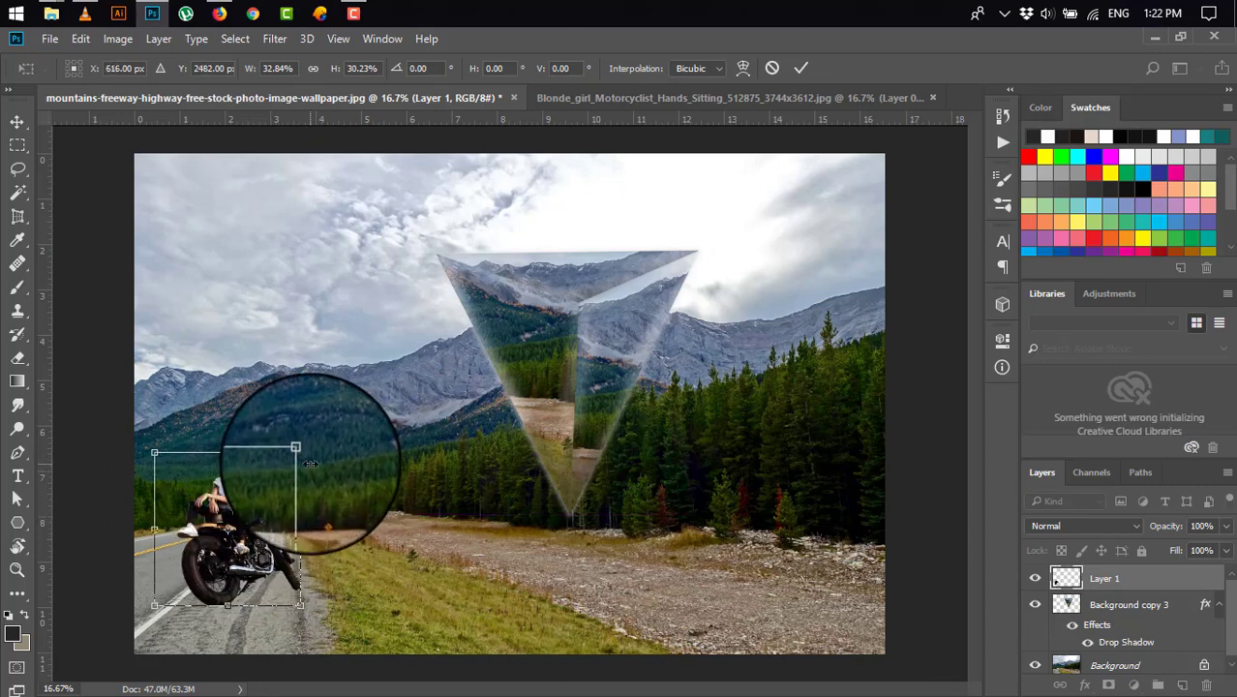
pyautogui.moveTo(260, 563); pyautogui.dragTo(267, 565)
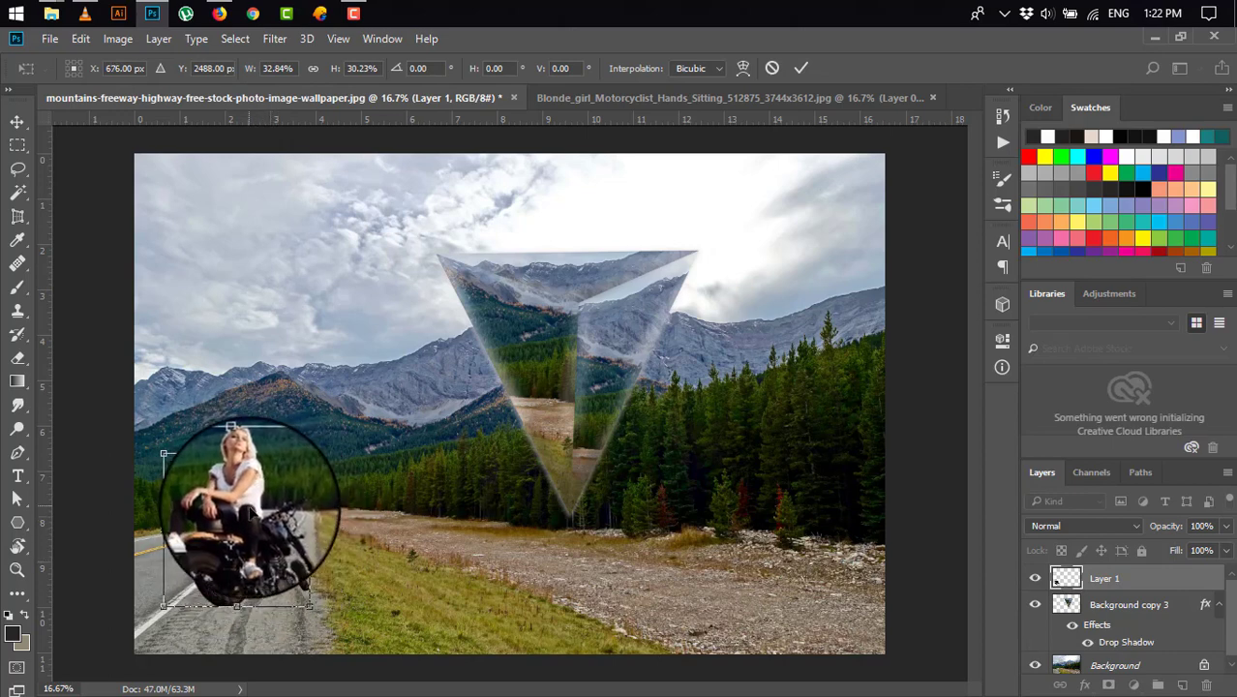
pyautogui.click(800, 67)
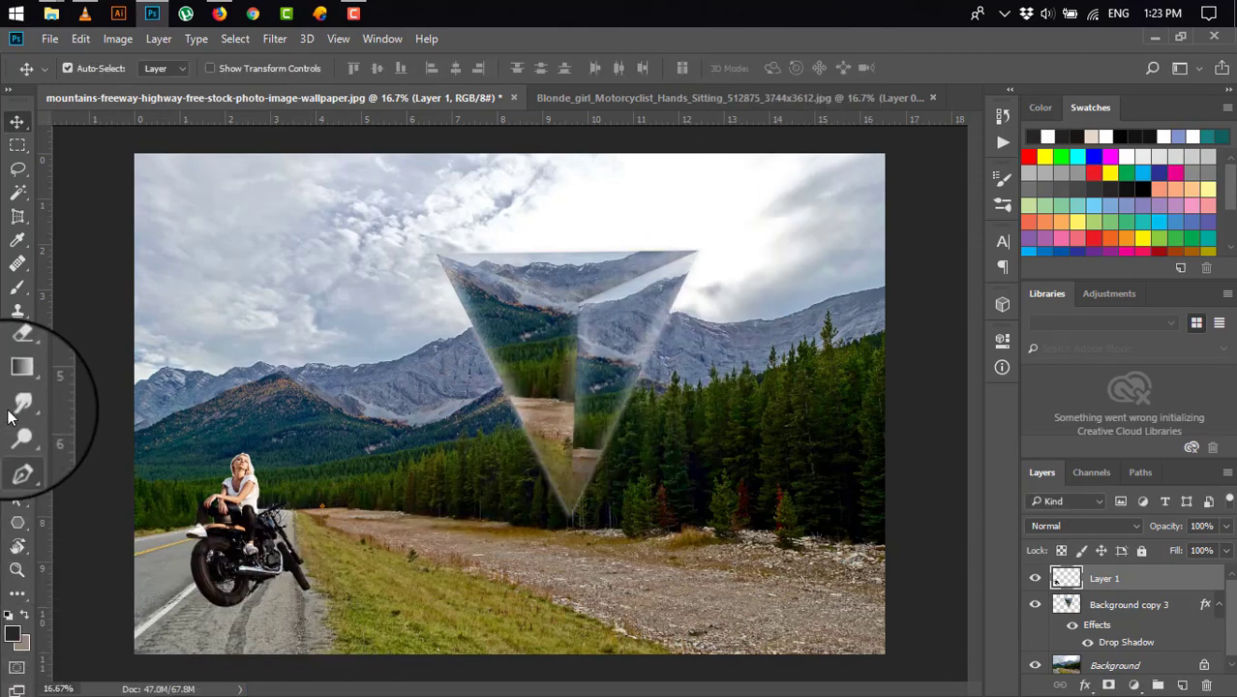
pyautogui.click(15, 296)
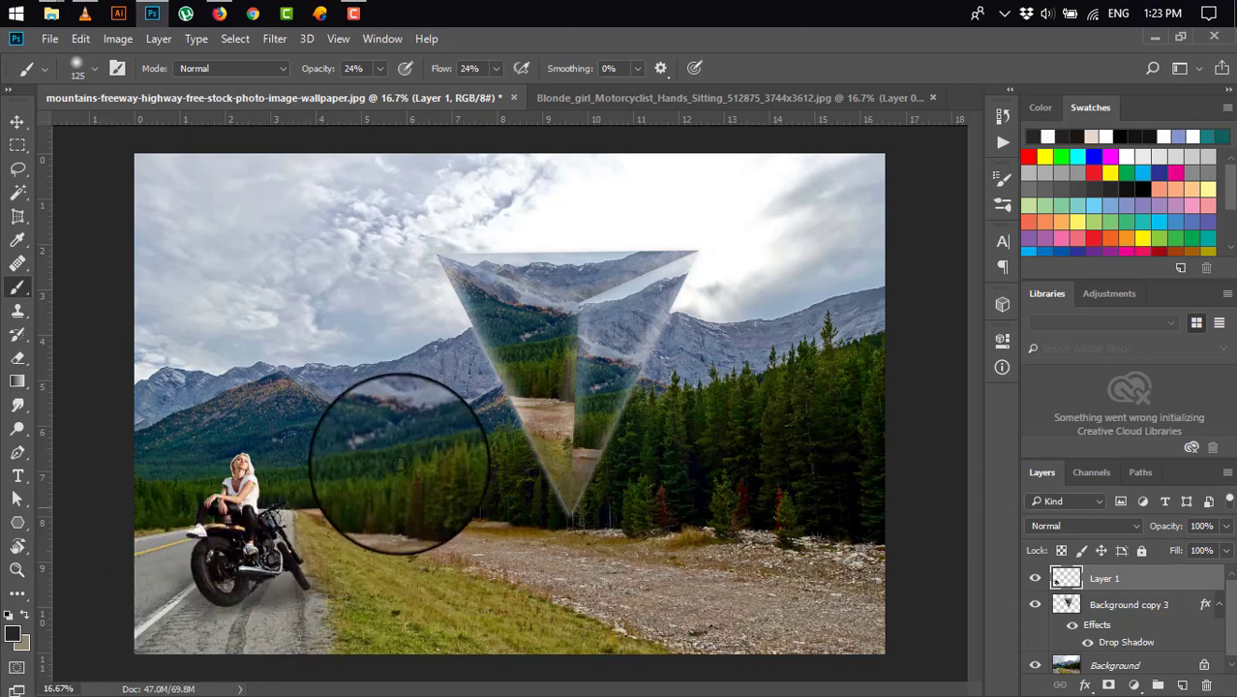
pyautogui.click(17, 121)
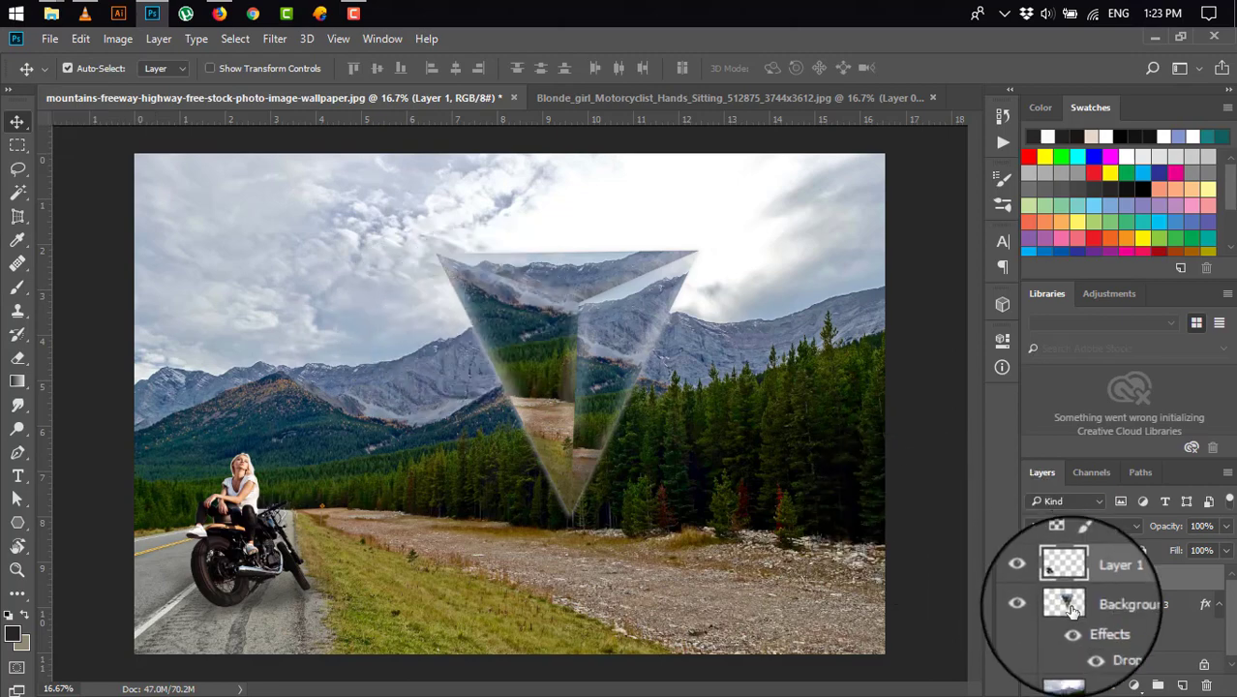
pyautogui.click(1072, 608)
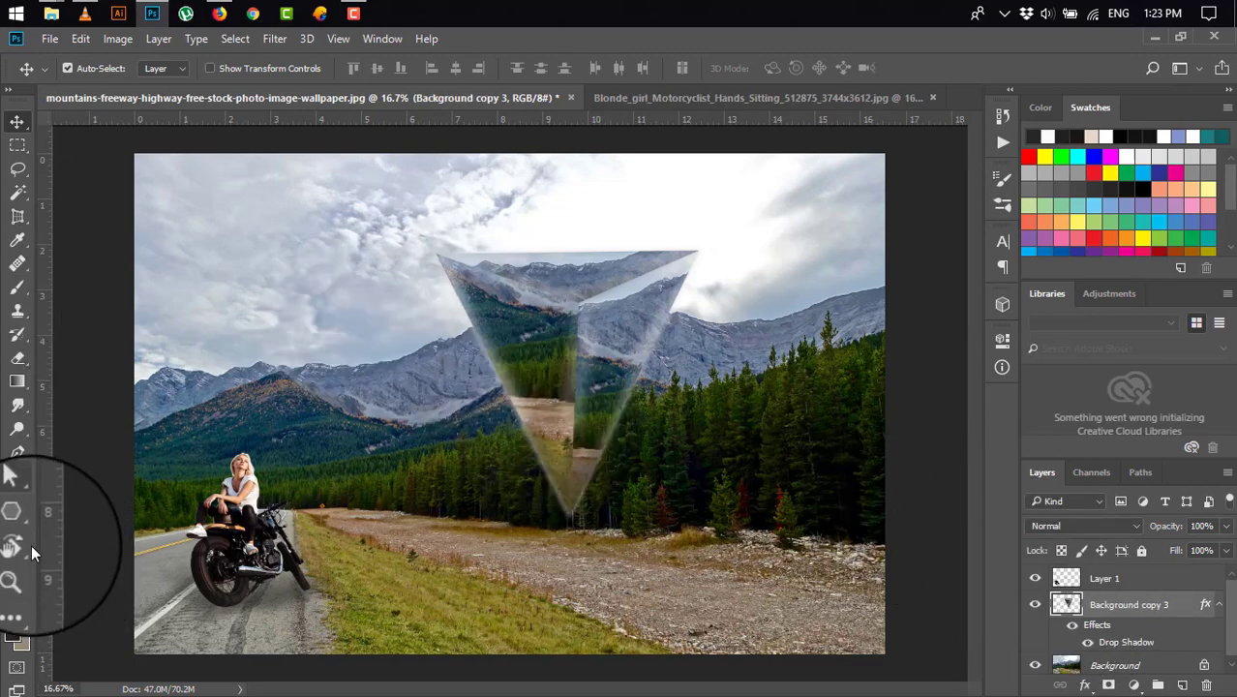
# Draw a near-black #030303 triangle shape over the pyramid on a new layer
pyautogui.rightClick(17, 452)
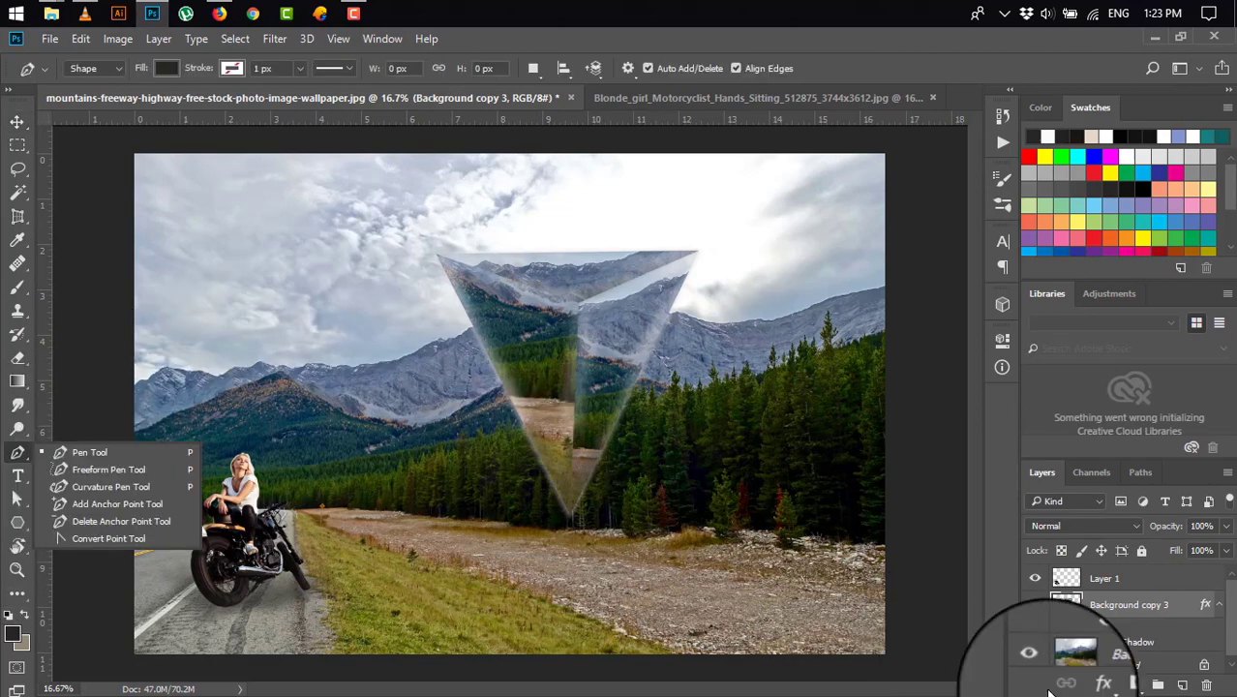
pyautogui.click(1183, 685)
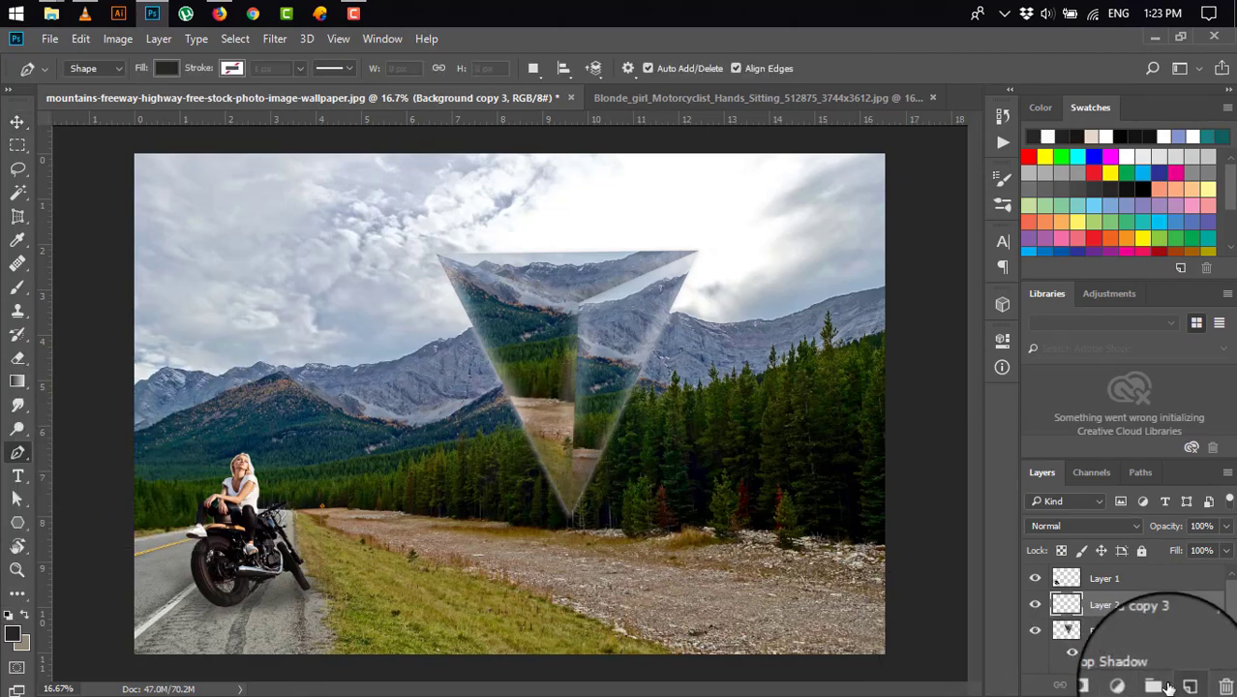
pyautogui.click(436, 255)
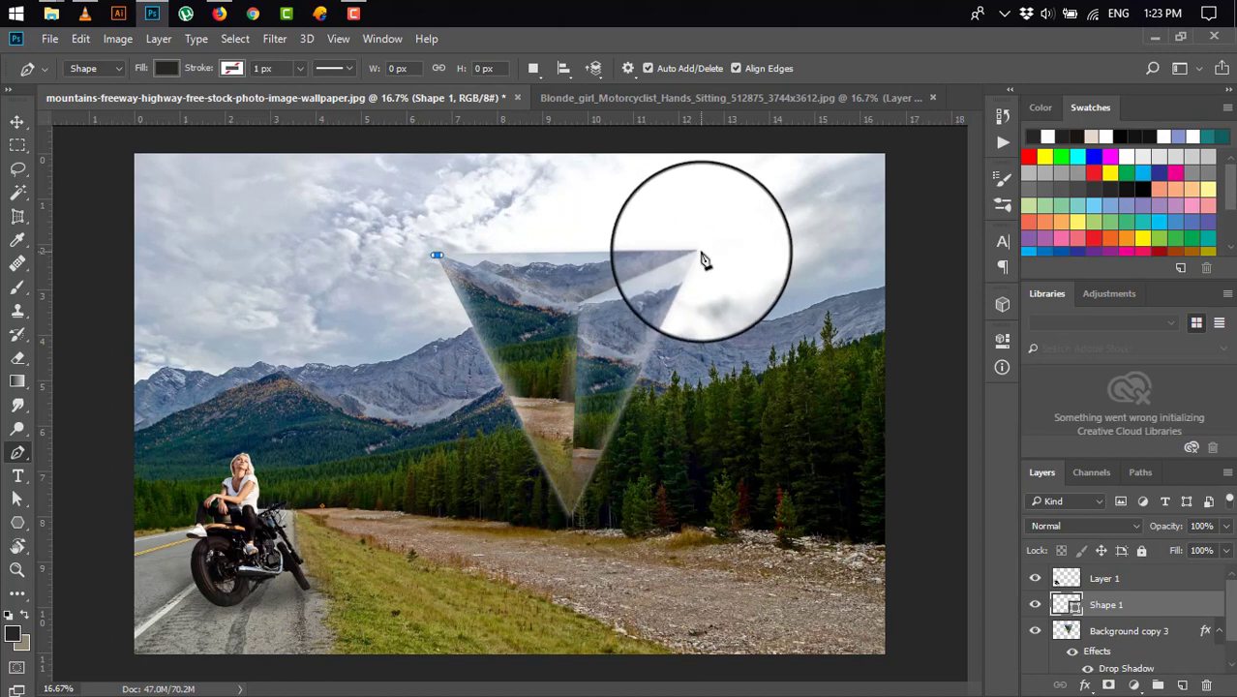
pyautogui.hotkey('ctrl', 'z')
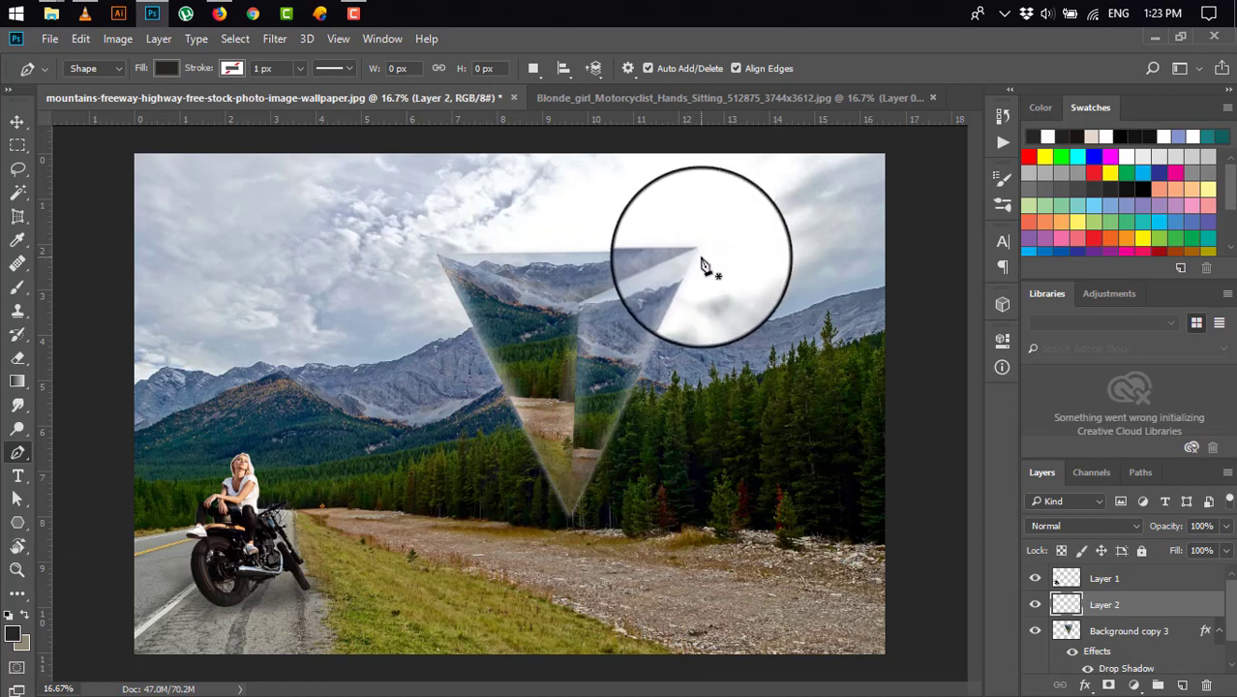
pyautogui.click(697, 251)
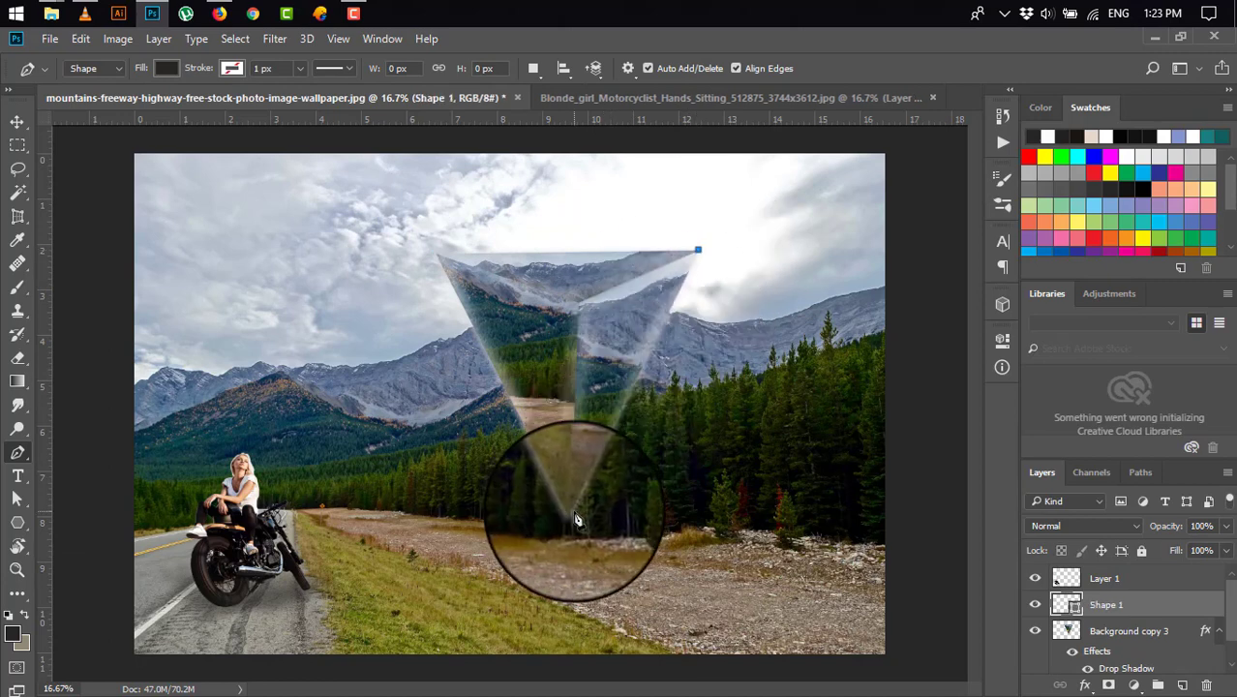
pyautogui.click(572, 512)
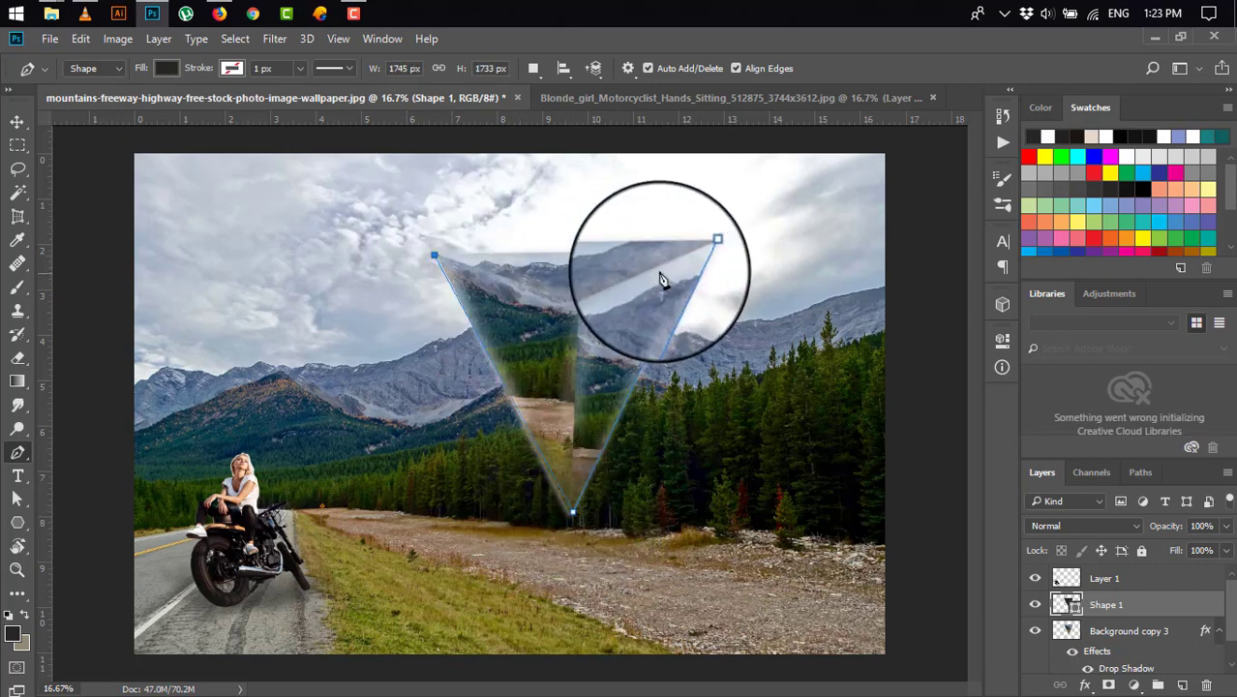
pyautogui.click(698, 250)
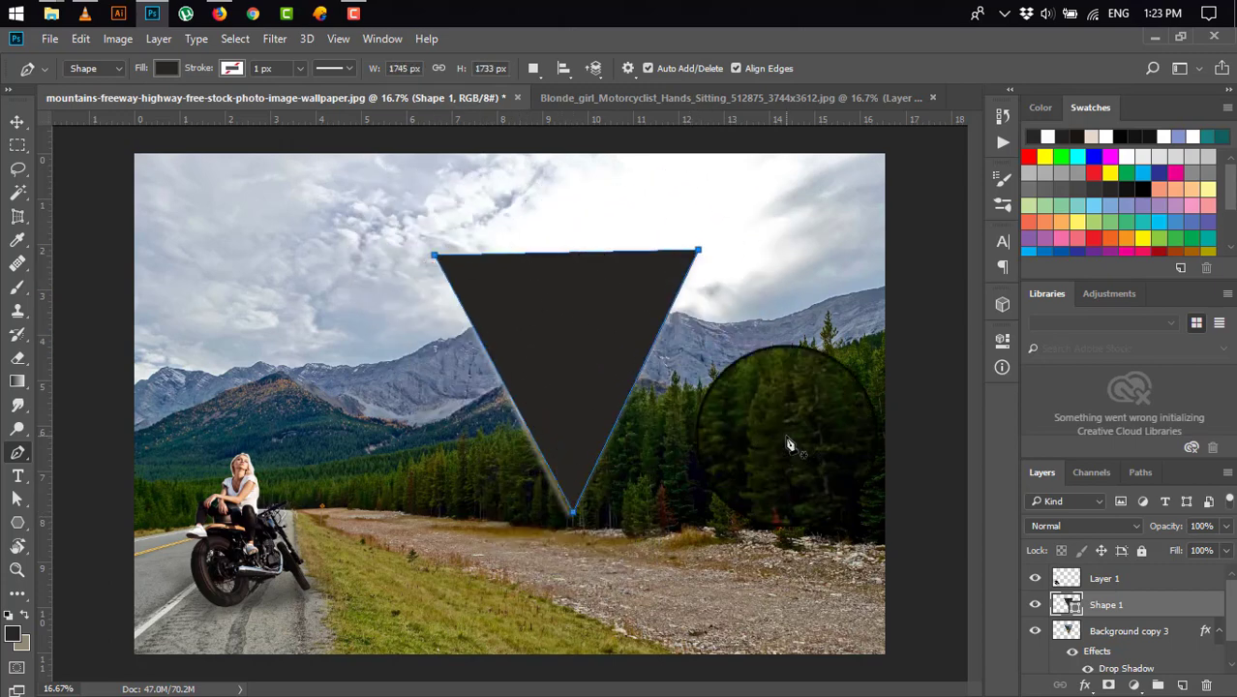
pyautogui.doubleClick(1066, 604)
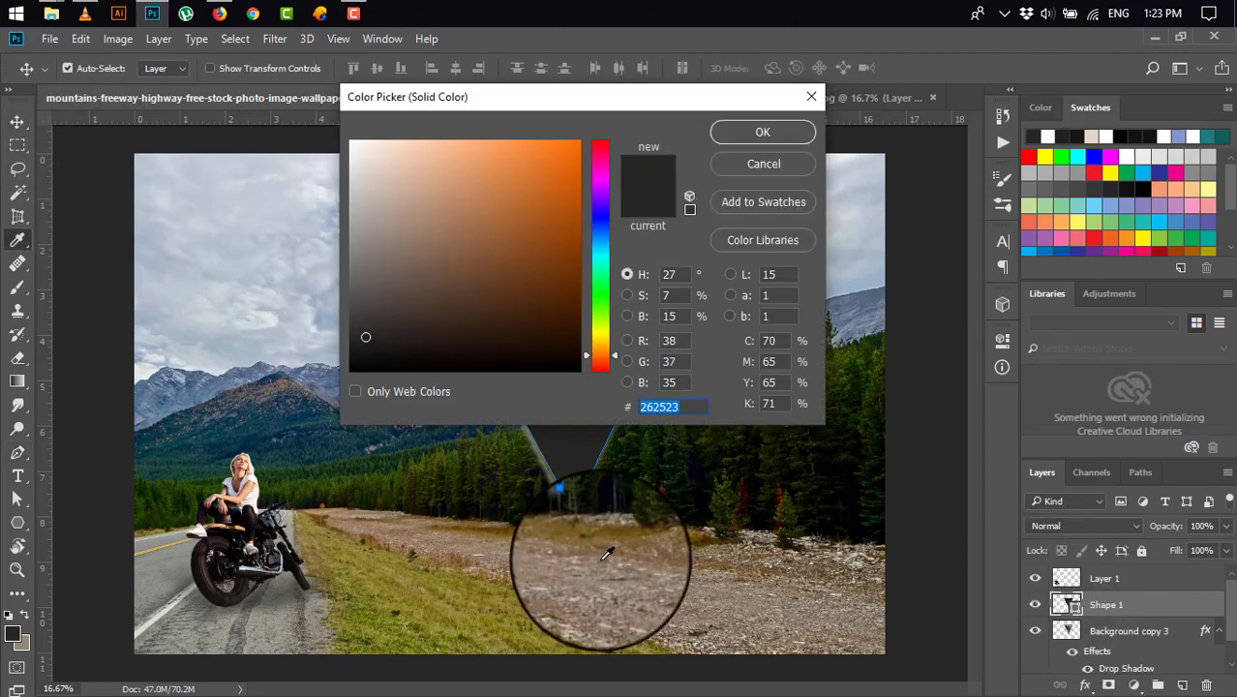
pyautogui.click(774, 135)
pyautogui.hotkey('ctrl', 't')
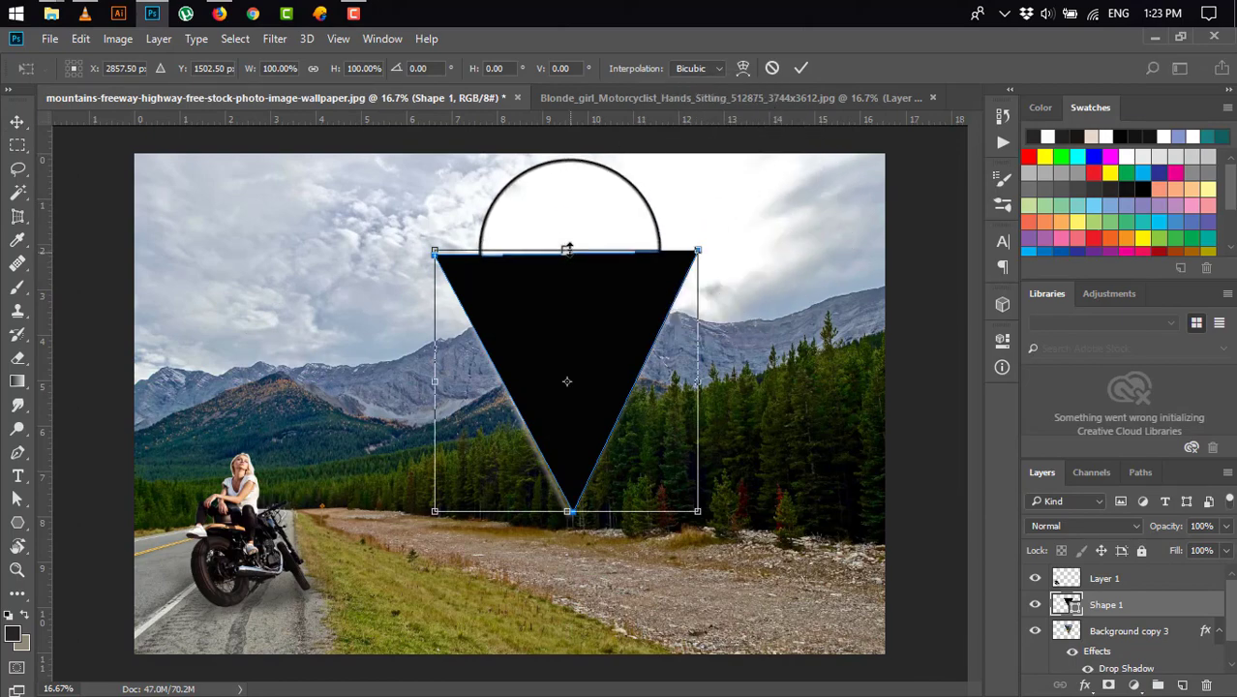
# Flip and distort the black triangle into a ground shadow running from the pyramid tip toward the lower left
pyautogui.moveTo(567, 251); pyautogui.dragTo(566, 602)
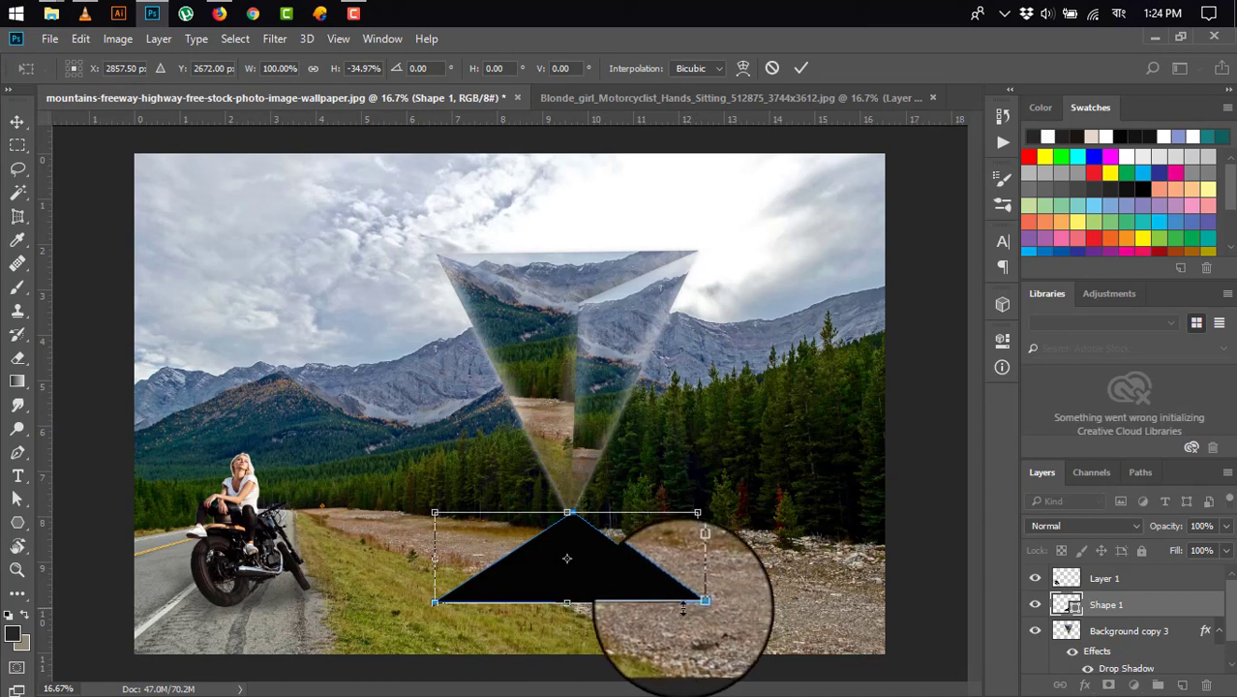
pyautogui.moveTo(699, 604); pyautogui.dragTo(698, 625)
pyautogui.moveTo(697, 558); pyautogui.dragTo(637, 558)
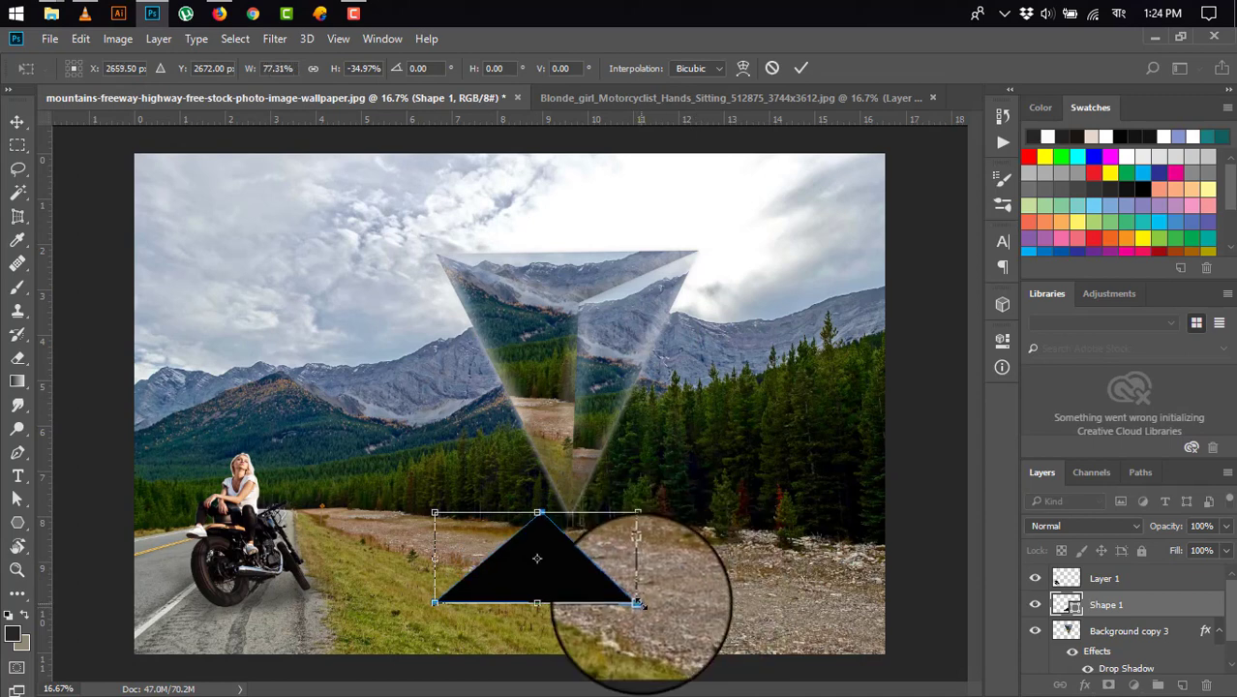
pyautogui.moveTo(637, 604); pyautogui.dragTo(576, 623)
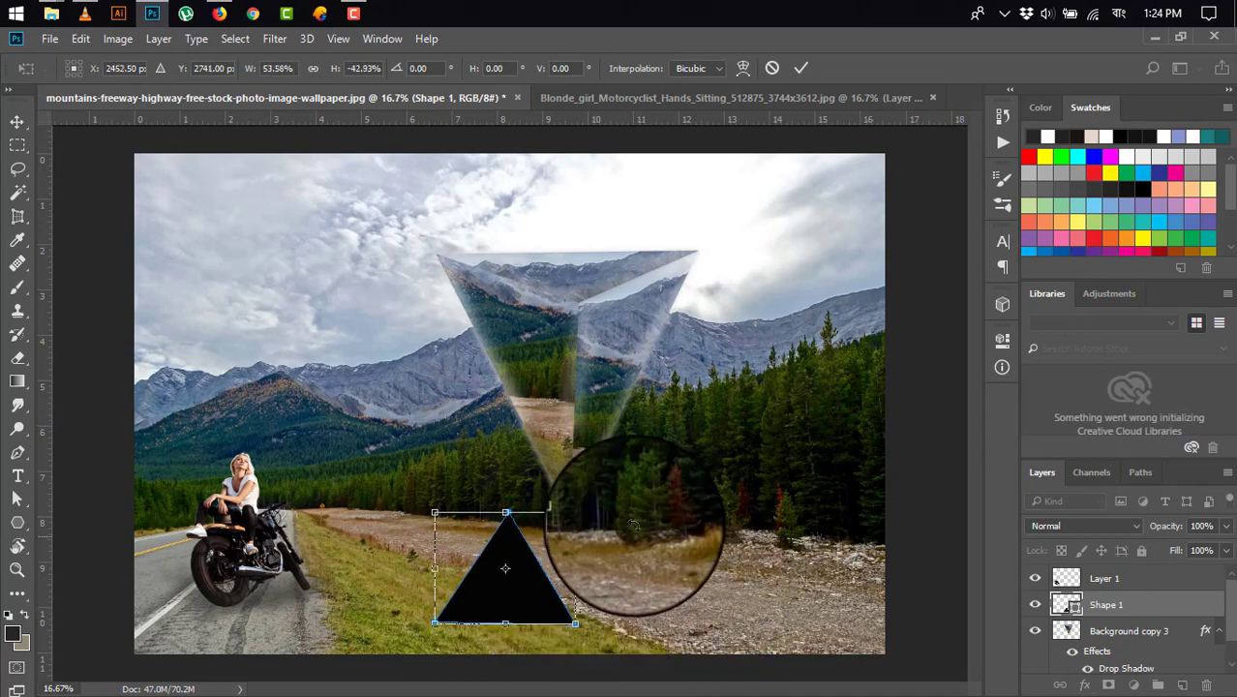
pyautogui.moveTo(606, 513); pyautogui.dragTo(572, 612)
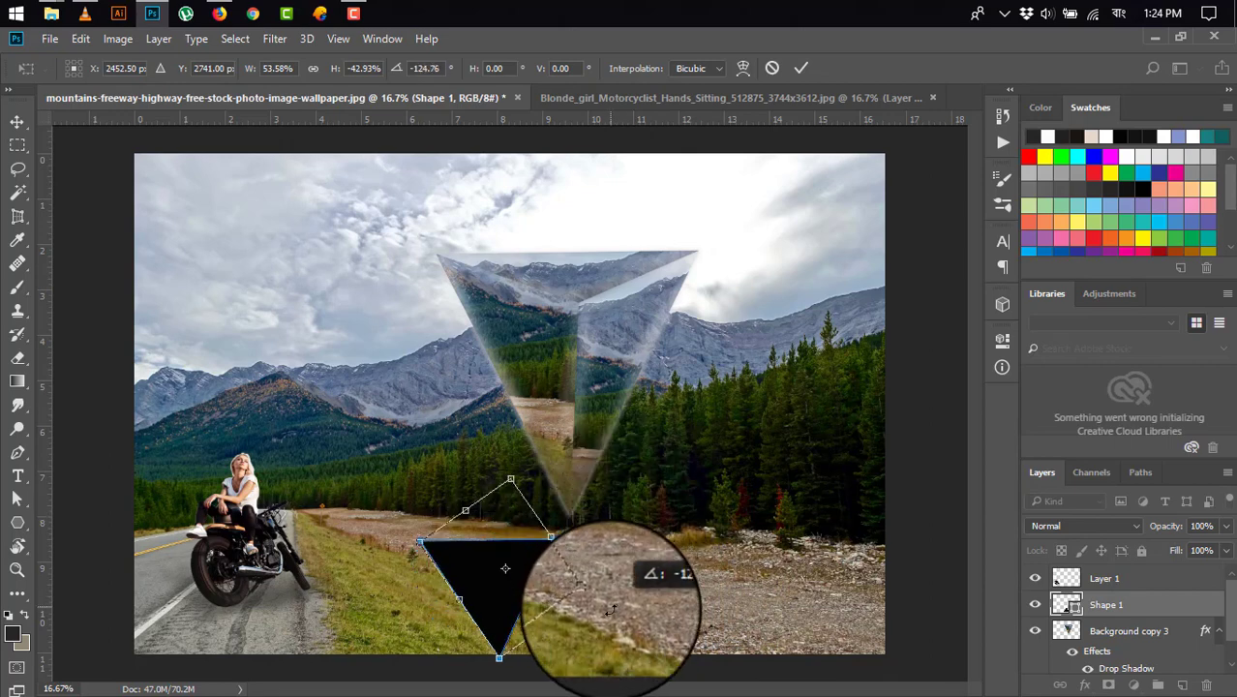
pyautogui.moveTo(457, 597); pyautogui.dragTo(362, 622)
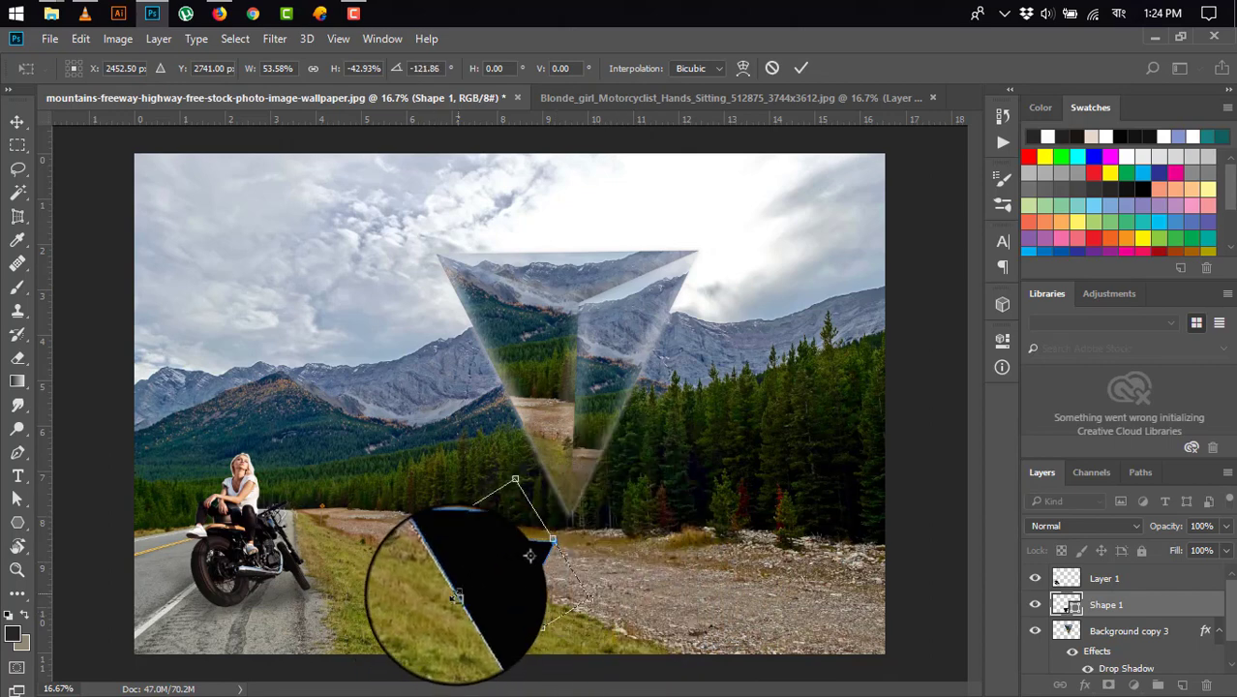
pyautogui.moveTo(466, 592); pyautogui.dragTo(473, 571)
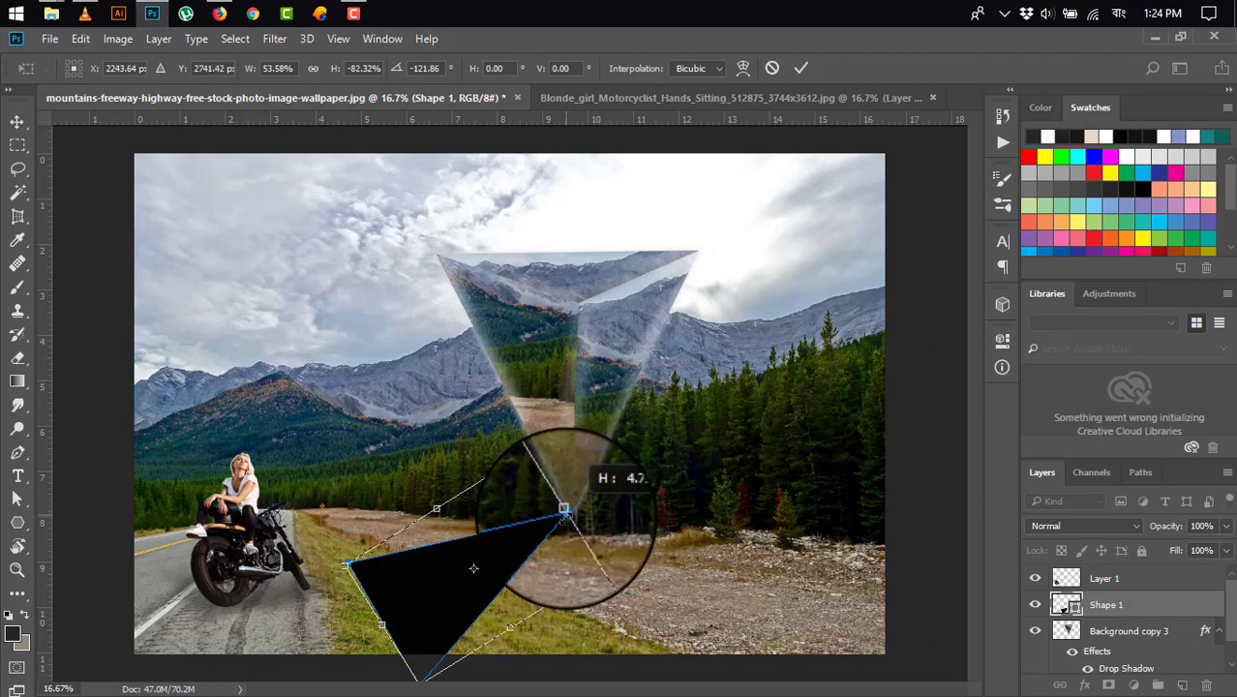
pyautogui.moveTo(519, 490); pyautogui.dragTo(523, 503)
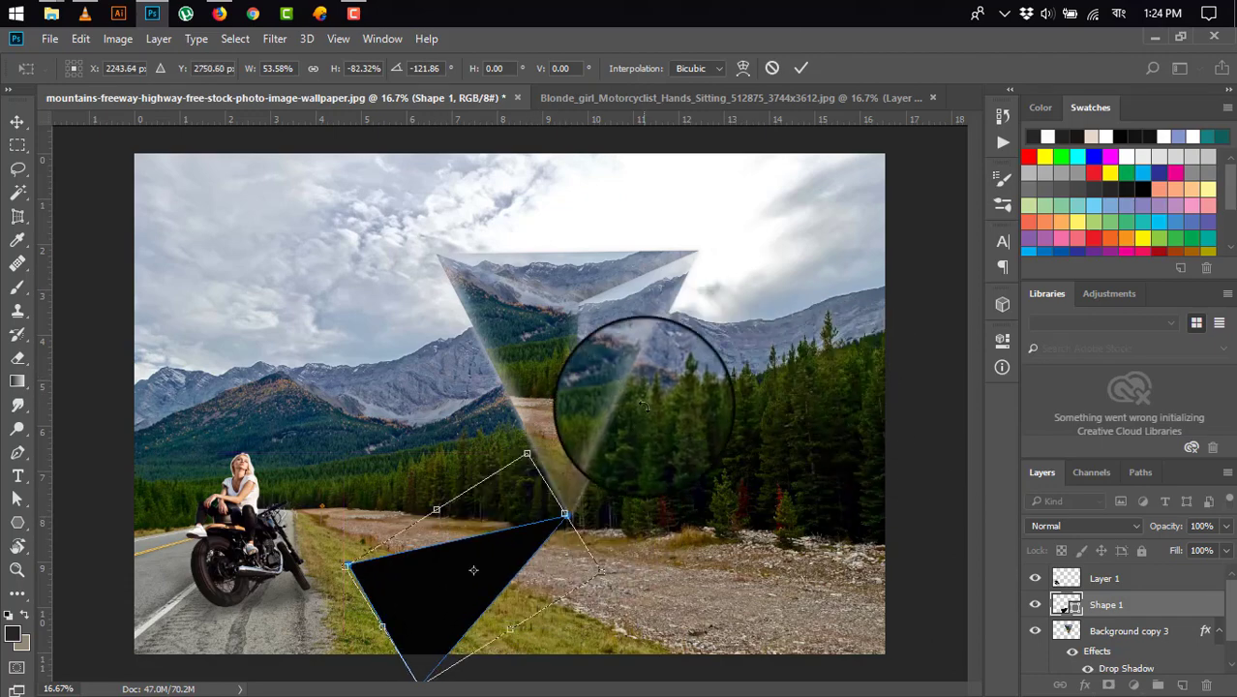
pyautogui.scroll(3, 620, 488)
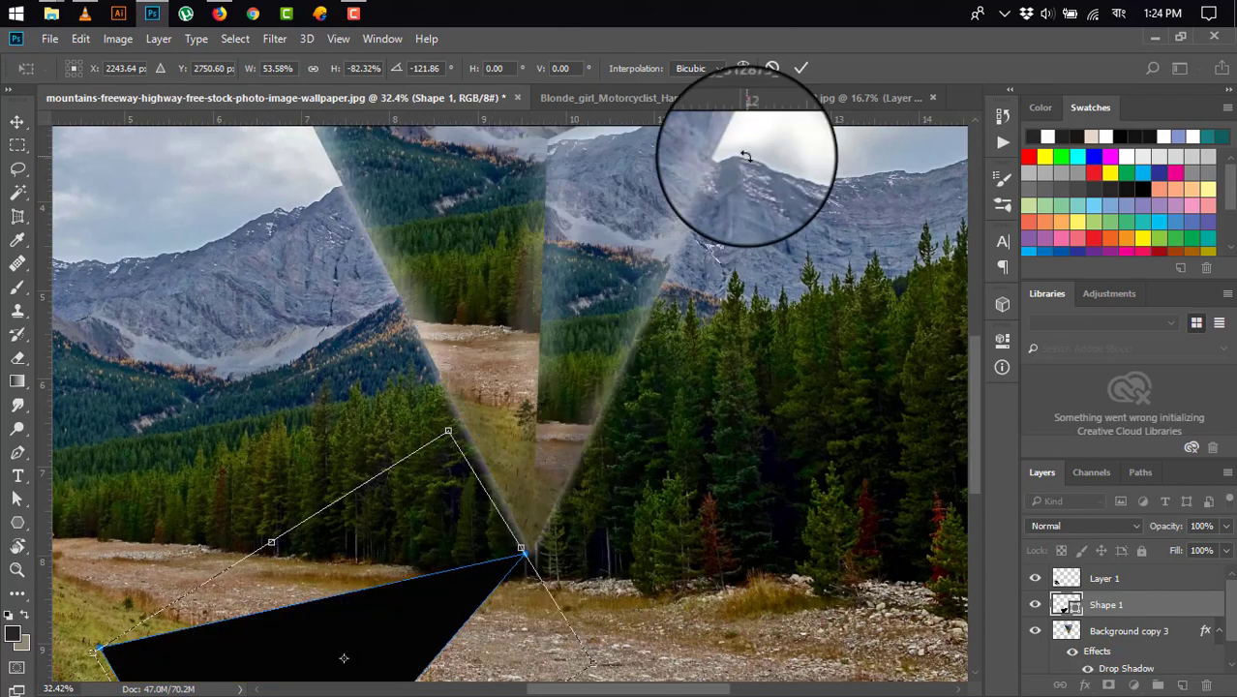
pyautogui.click(800, 68)
pyautogui.scroll(-3, 641, 392)
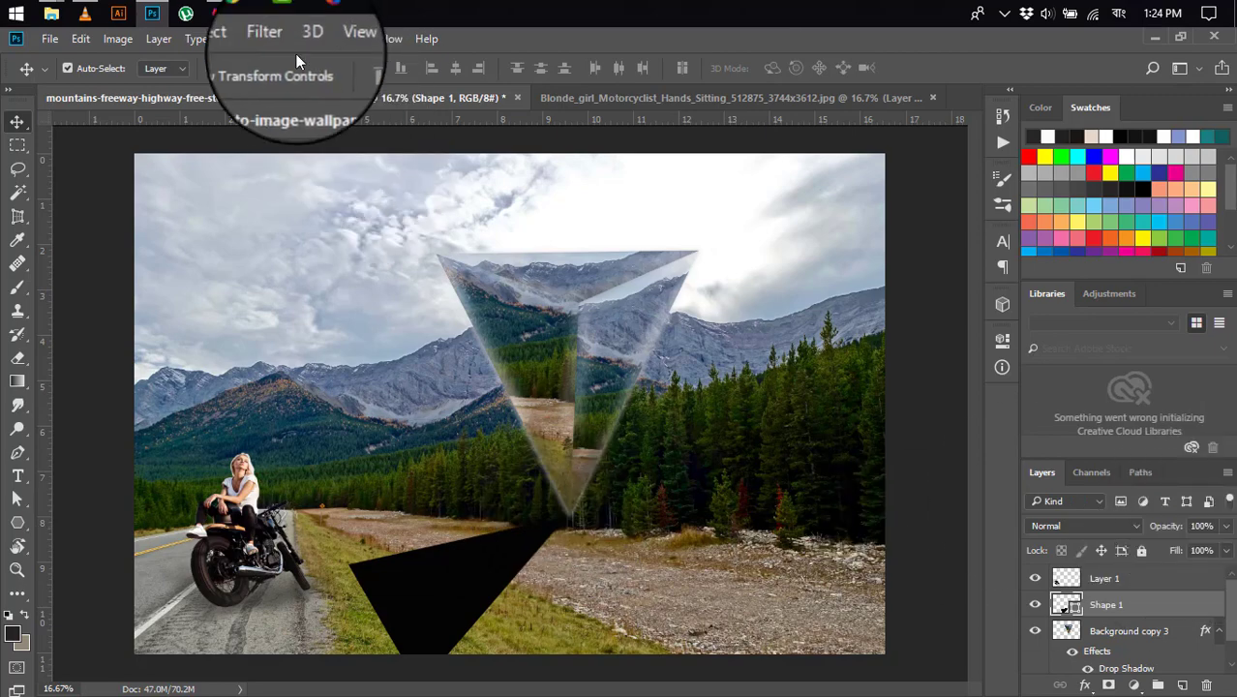
# Soften the shadow with a 29.1 px Gaussian Blur smart filter and fade it to 46% opacity
pyautogui.click(237, 42)
pyautogui.click(258, 39)
pyautogui.moveTo(290, 239)
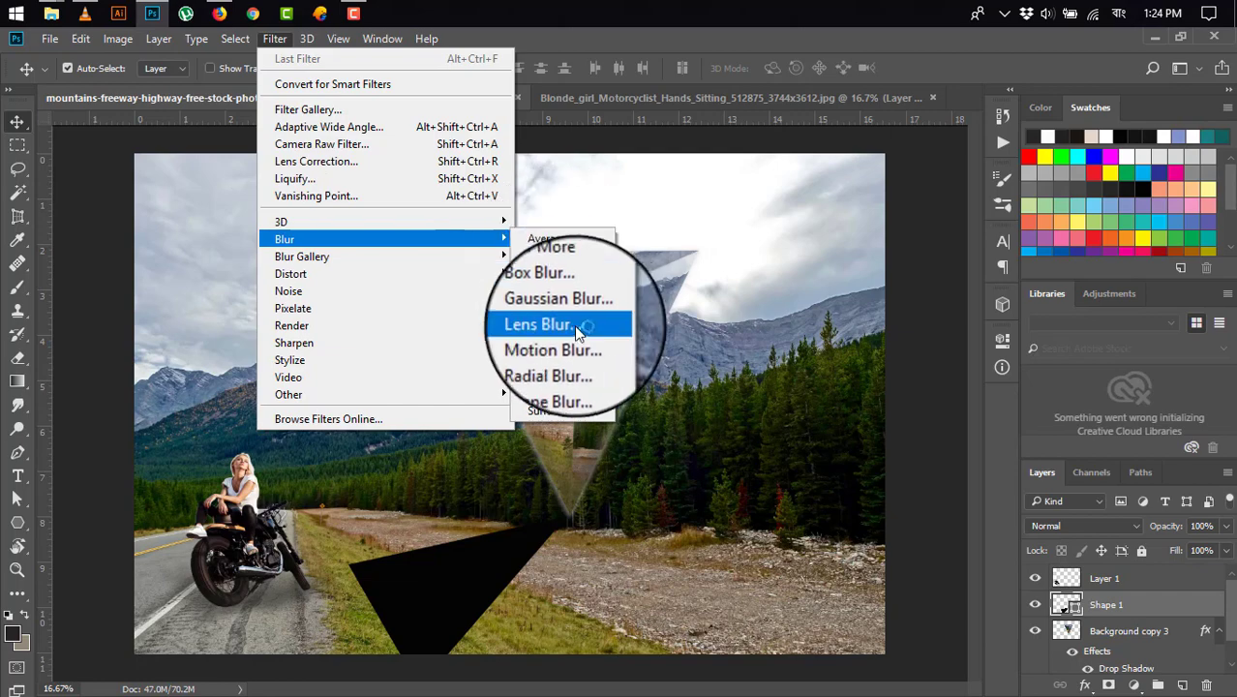
pyautogui.click(568, 318)
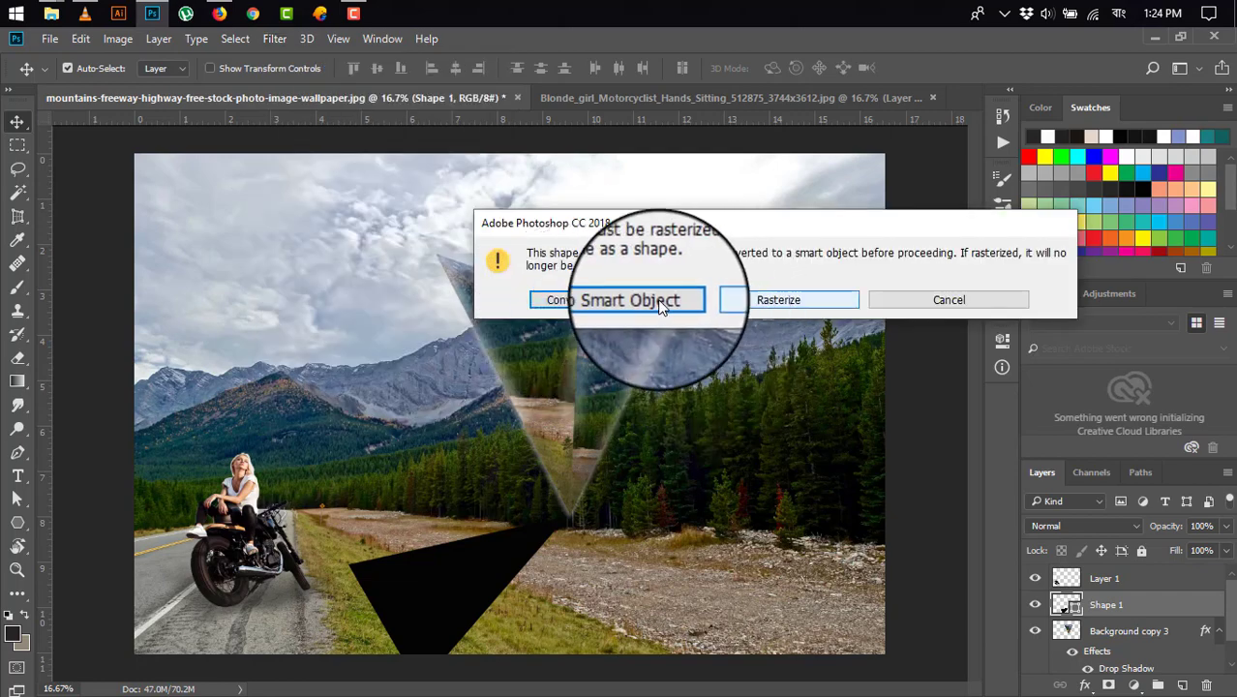
pyautogui.click(634, 296)
pyautogui.moveTo(542, 397)
pyautogui.mouseDown()
pyautogui.moveTo(611, 403)
pyautogui.moveTo(573, 406)
pyautogui.mouseUp()
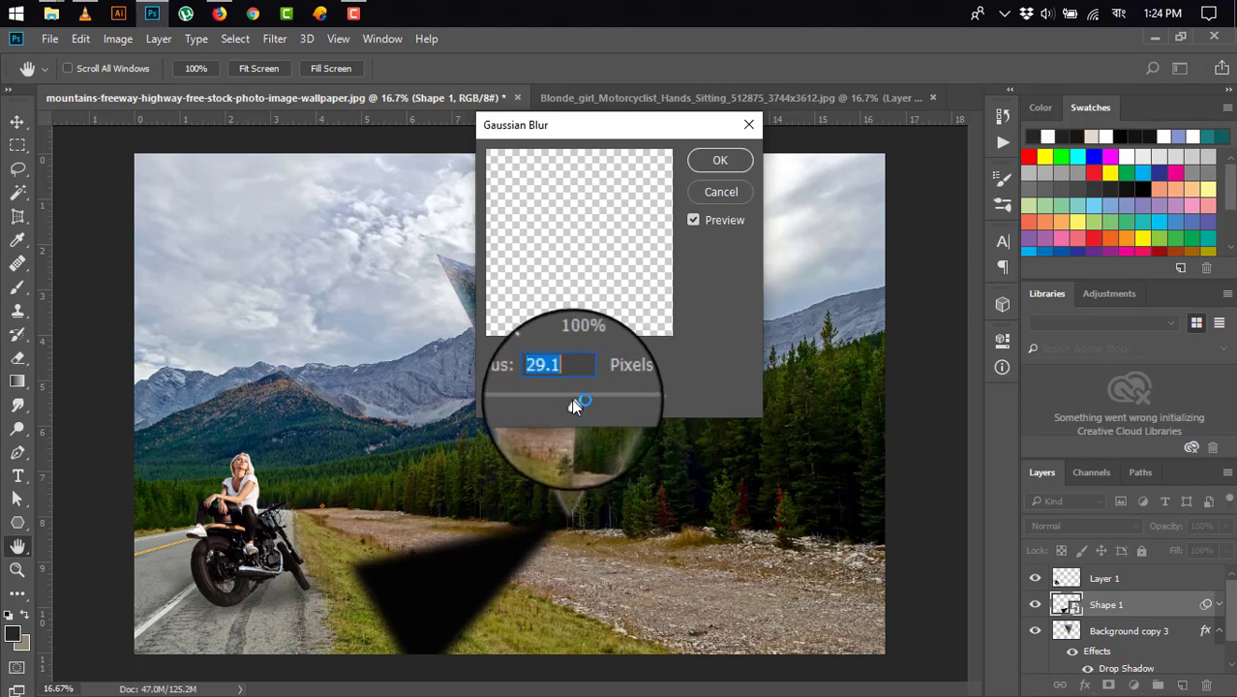
pyautogui.click(738, 161)
pyautogui.moveTo(1164, 531); pyautogui.dragTo(1179, 544)
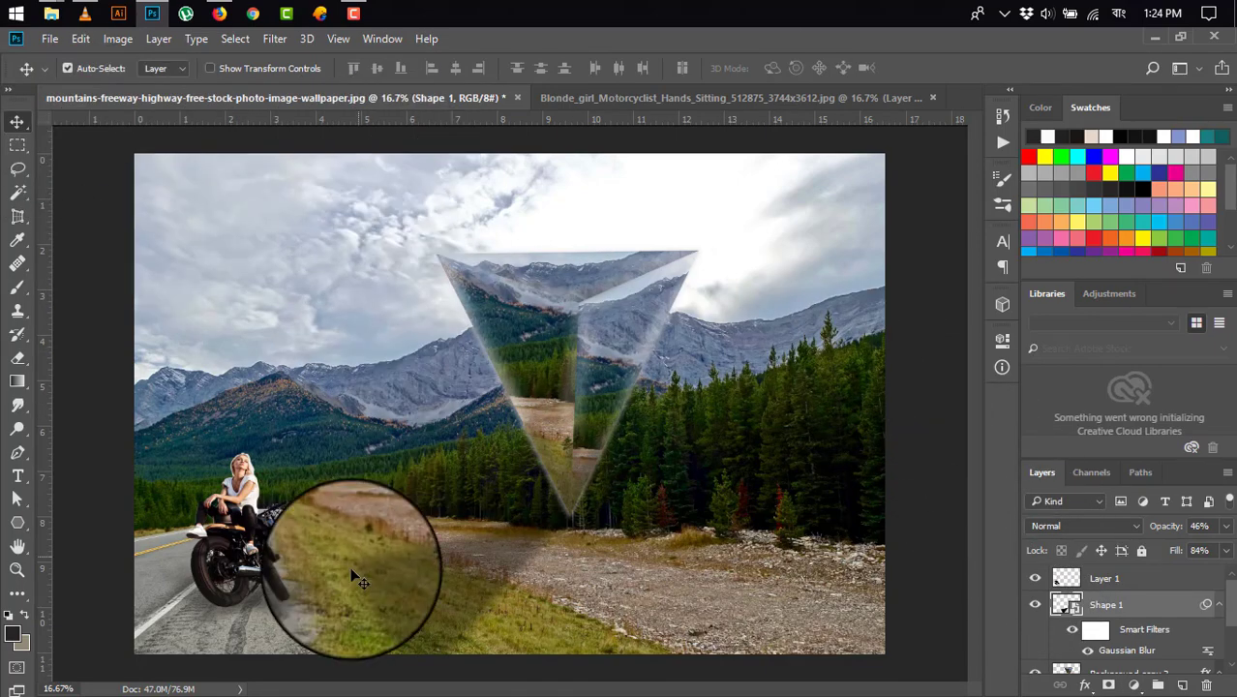
# Add a Brightness/Contrast adjustment layer above the Background with lowered brightness
pyautogui.scroll(-3, 1133, 624)
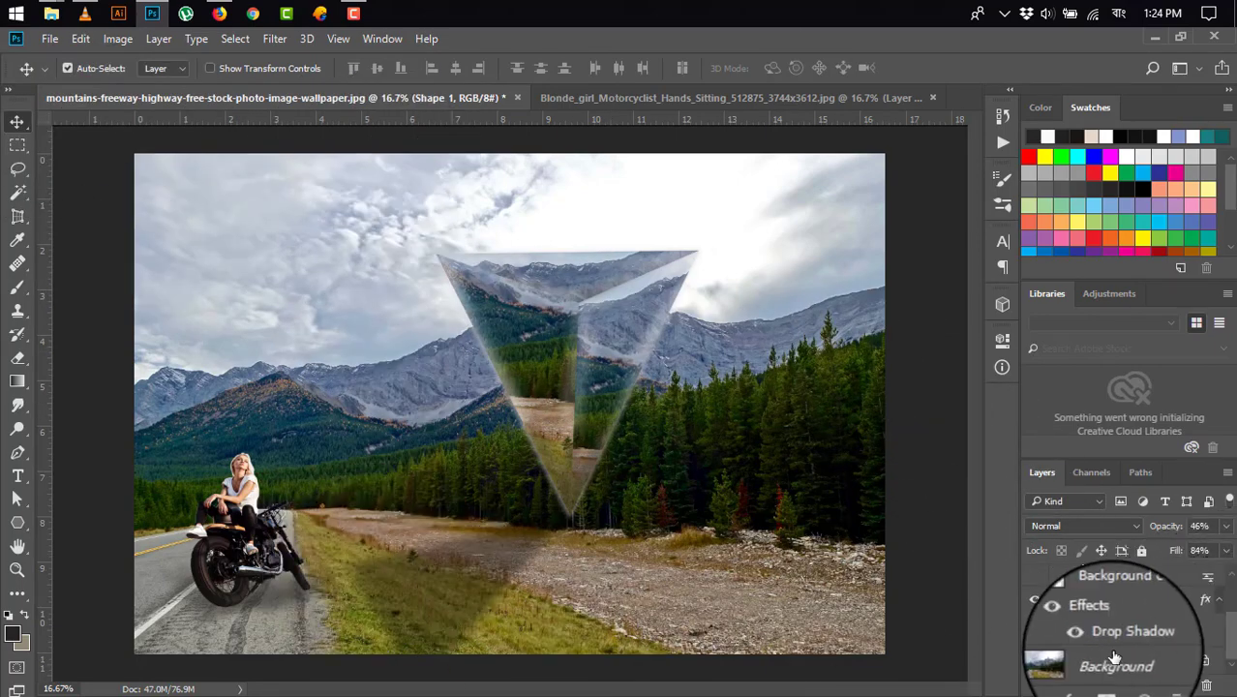
pyautogui.click(1122, 662)
pyautogui.click(1134, 685)
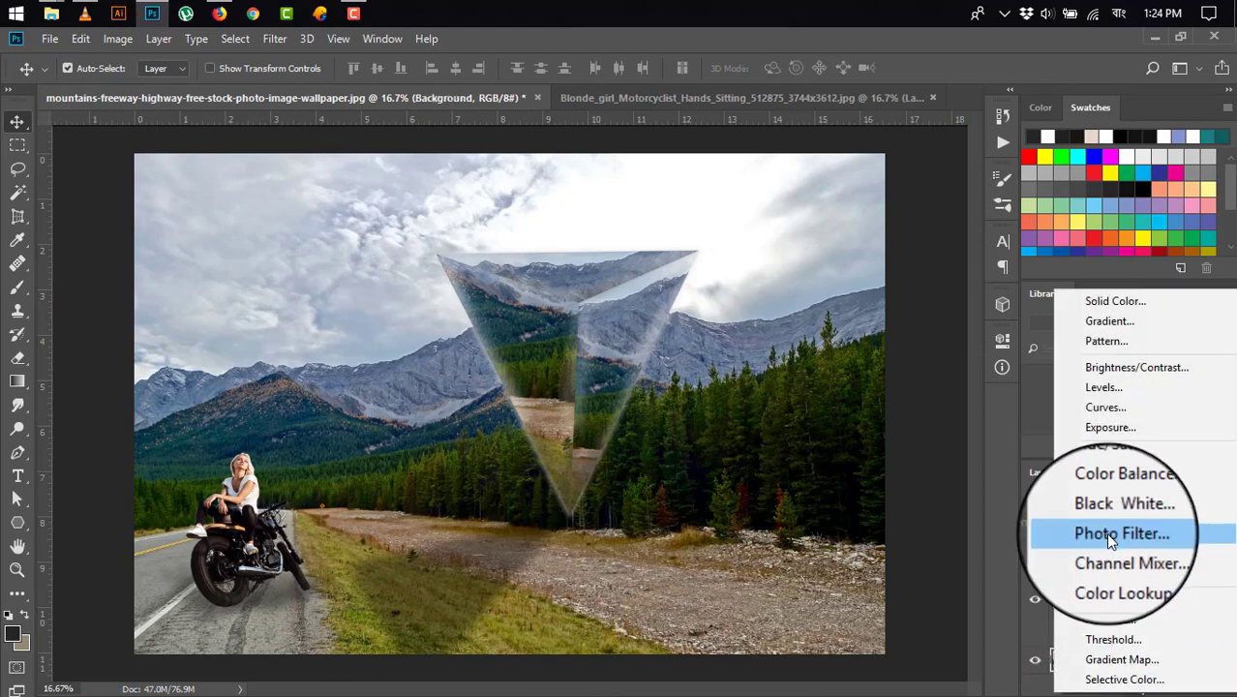
pyautogui.click(1123, 367)
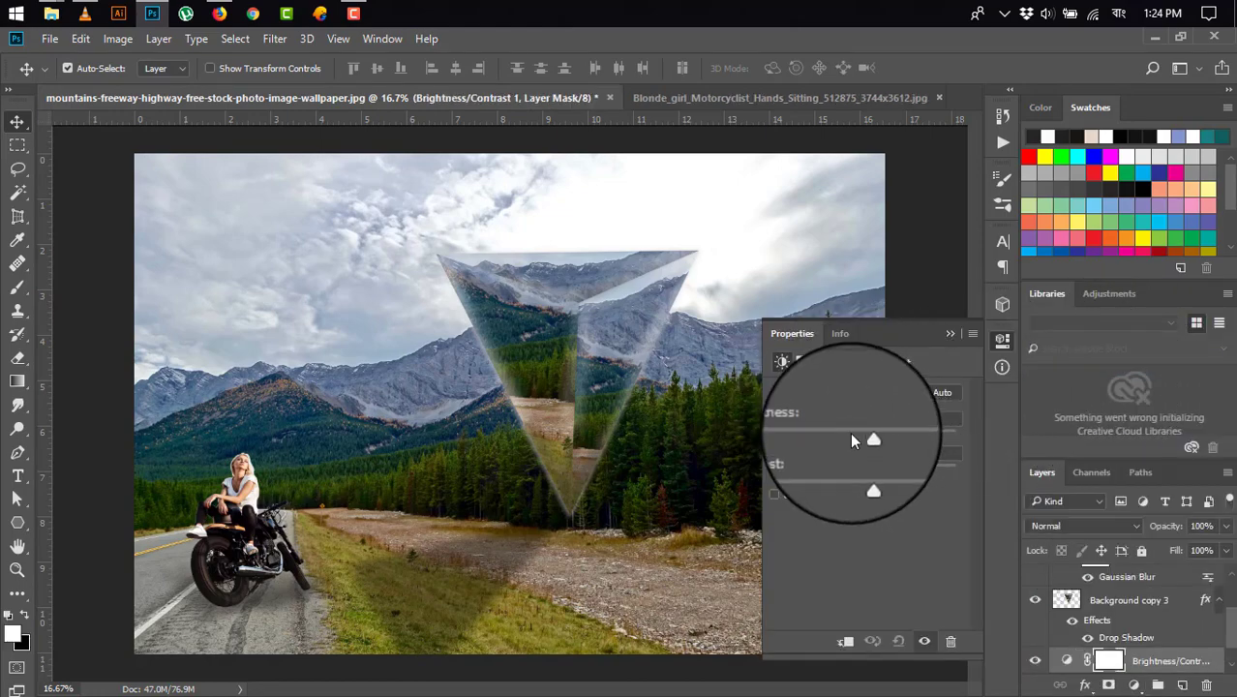
pyautogui.moveTo(850, 432)
pyautogui.mouseDown()
pyautogui.moveTo(831, 431)
pyautogui.moveTo(849, 430)
pyautogui.moveTo(841, 441)
pyautogui.mouseUp()
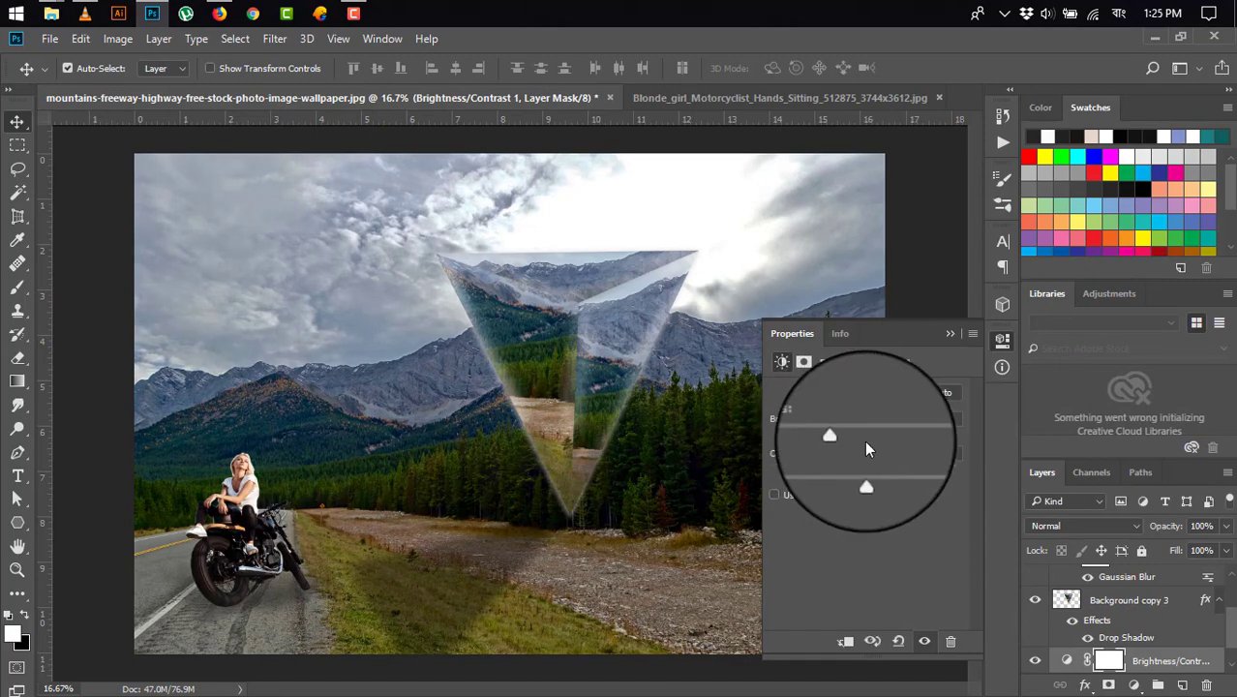
pyautogui.click(950, 333)
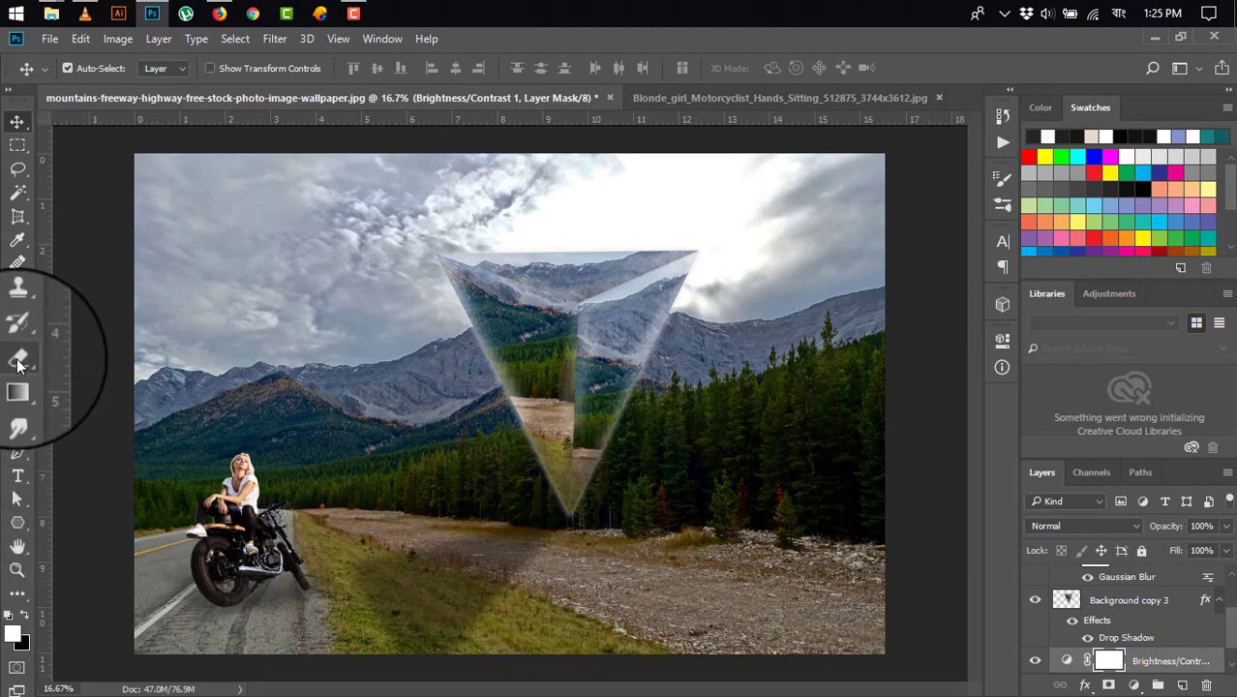
pyautogui.click(18, 288)
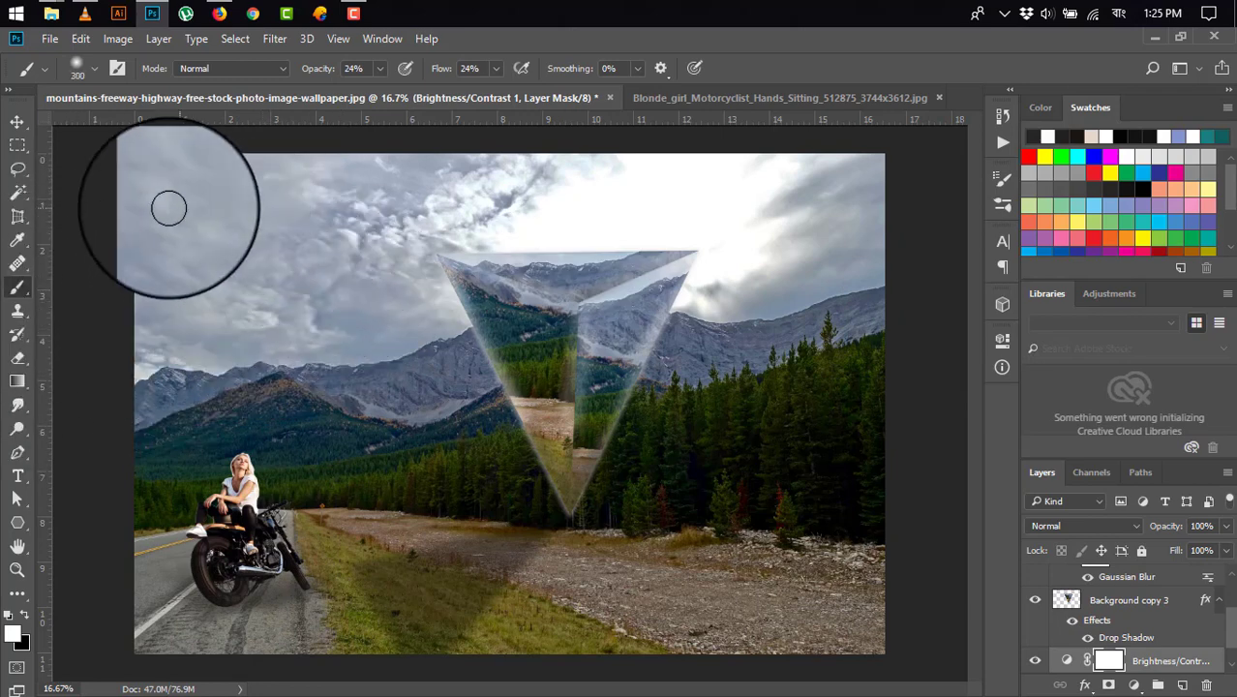
# Reopen Brightness/Contrast 1 and set contrast to 33 with brightness nudged up
pyautogui.press(']')
pyautogui.press(']')
pyautogui.press(']')
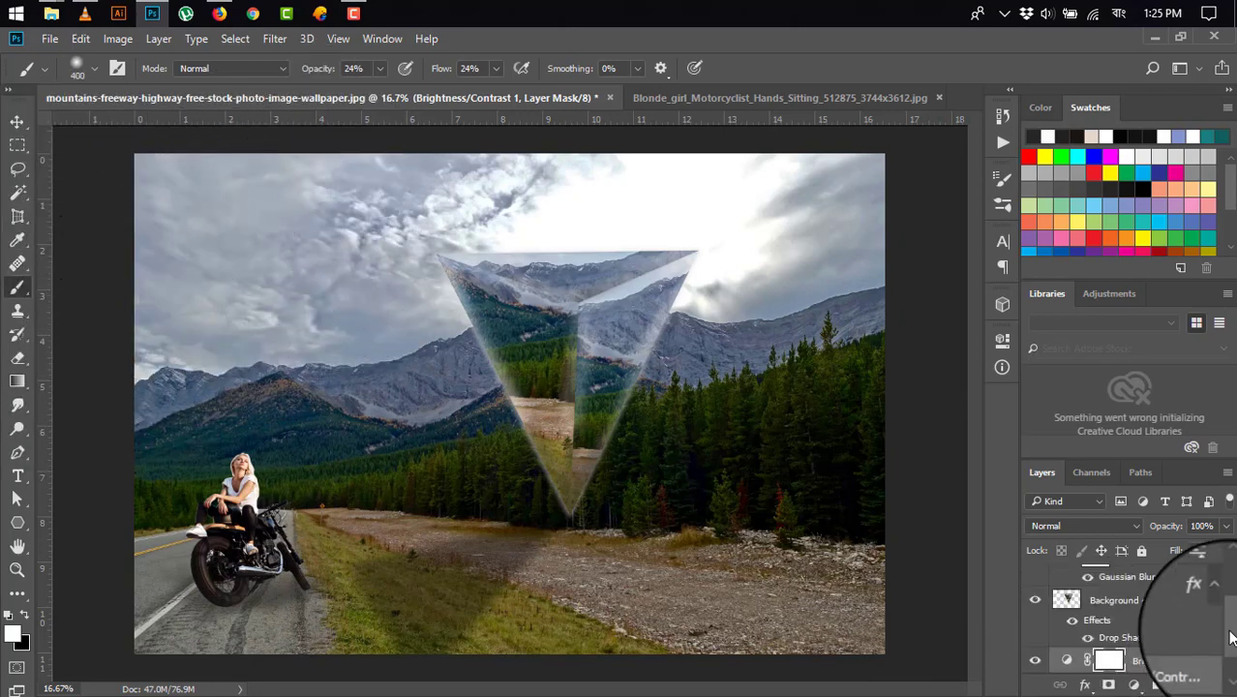
pyautogui.scroll(-1, 1162, 629)
pyautogui.click(1115, 662)
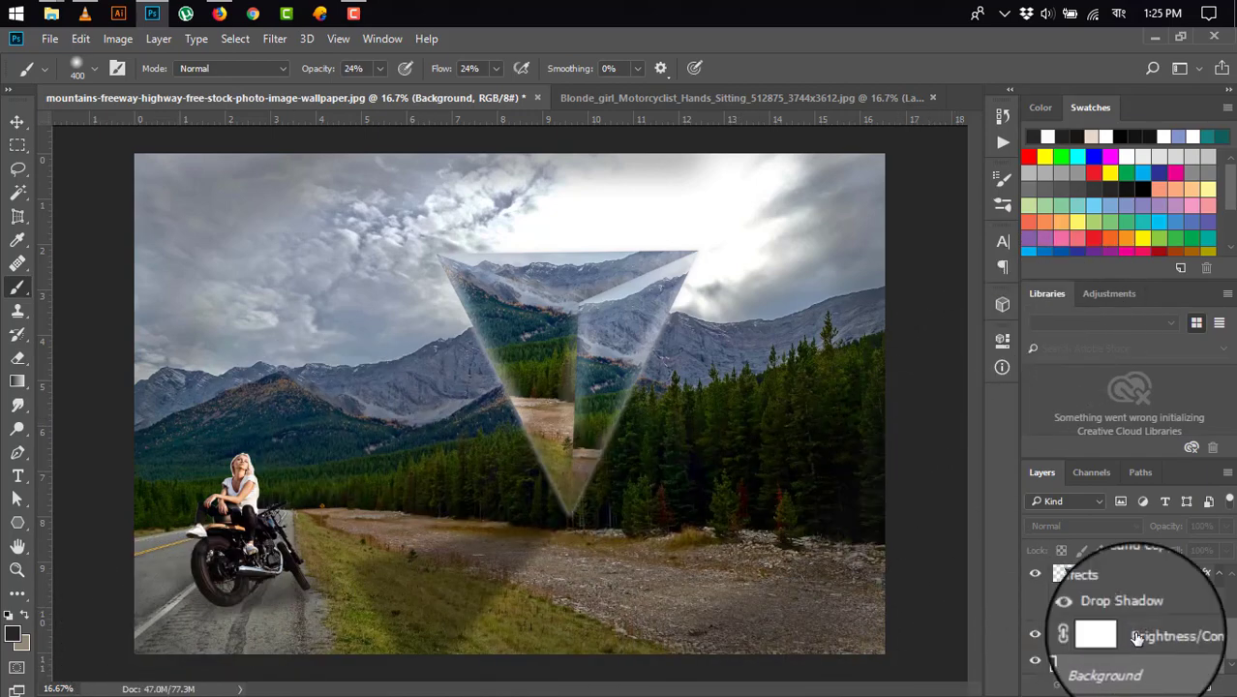
pyautogui.click(1077, 637)
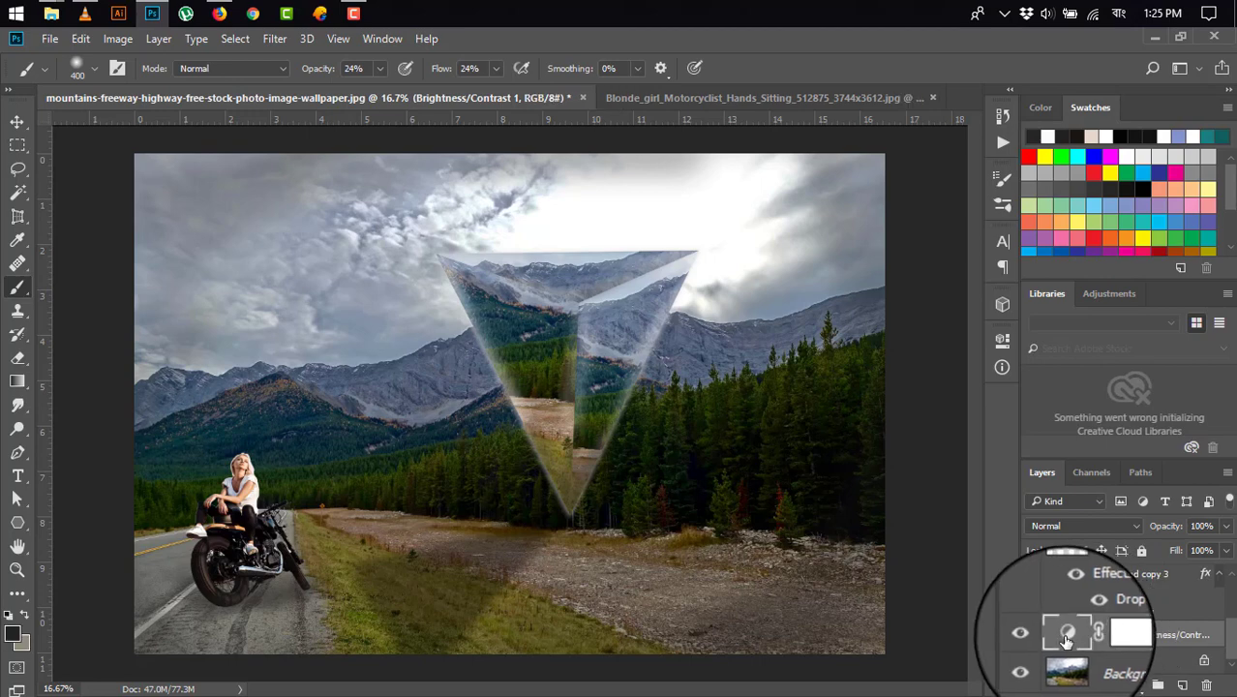
pyautogui.doubleClick(1066, 638)
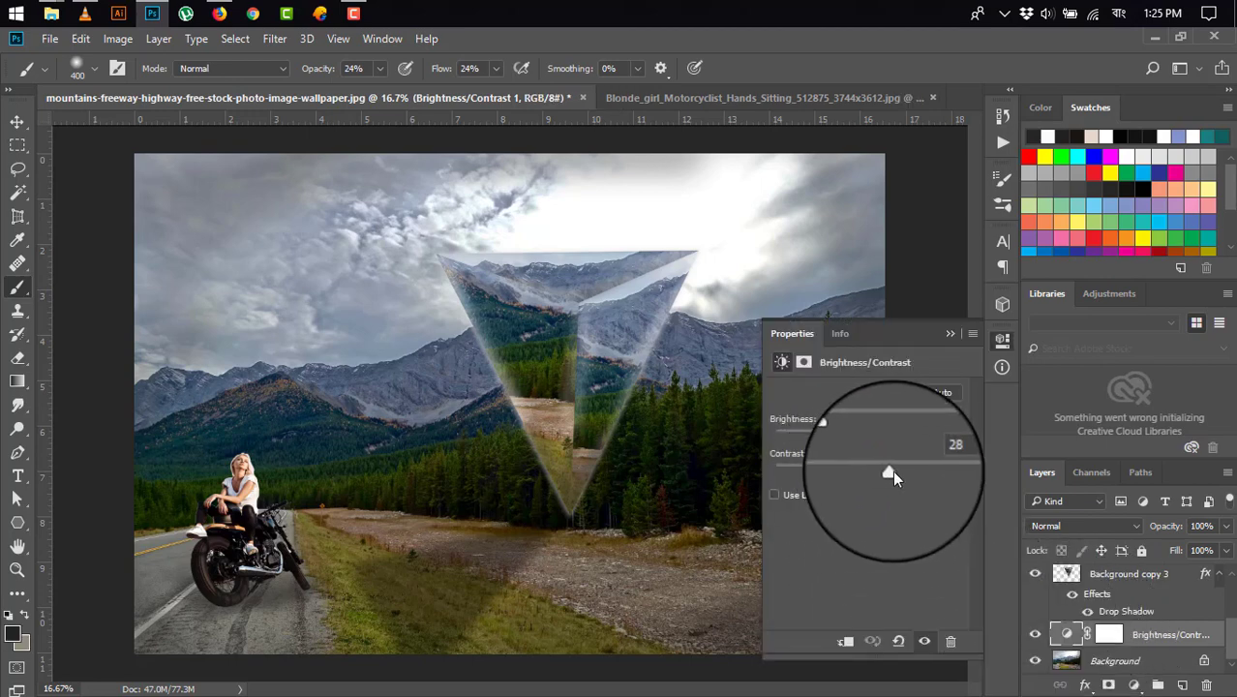
pyautogui.moveTo(892, 470); pyautogui.dragTo(894, 475)
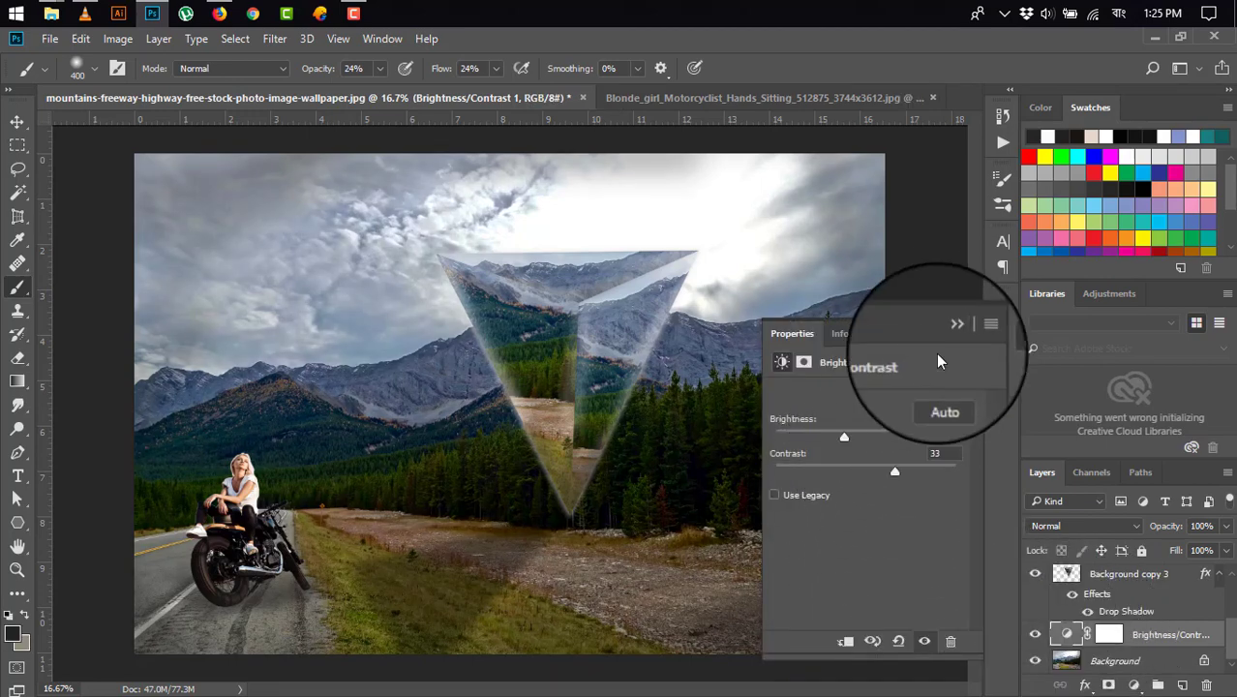
pyautogui.click(957, 323)
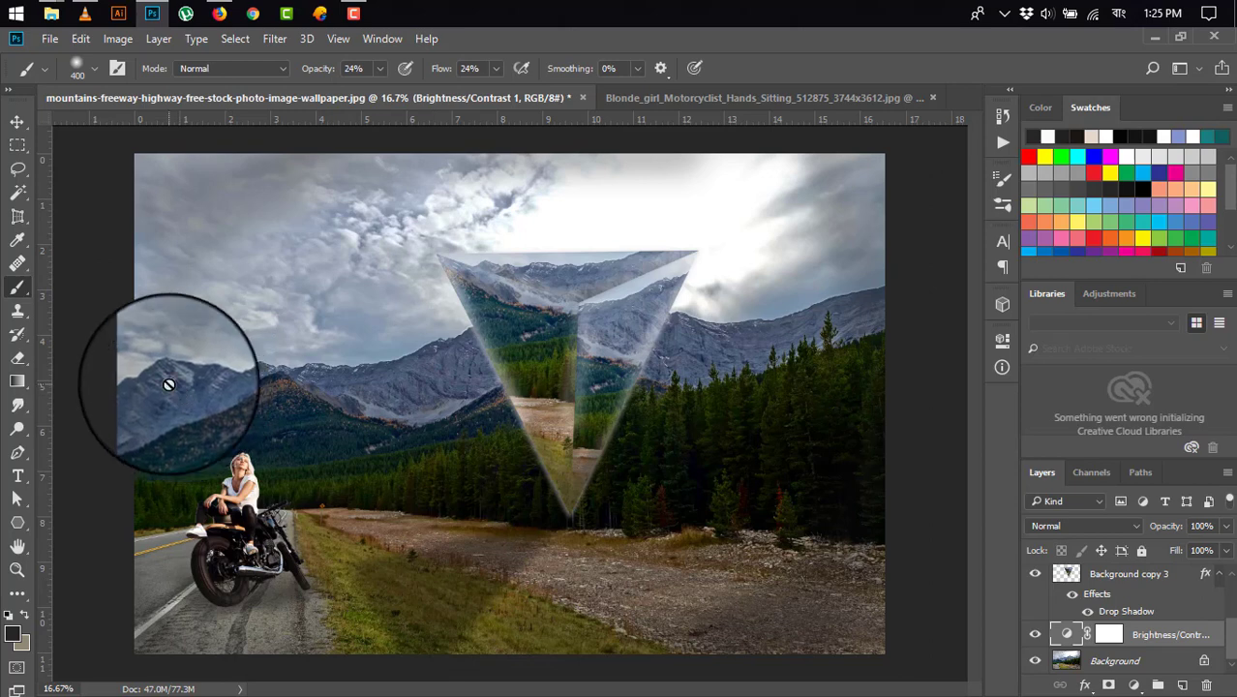
pyautogui.click(17, 122)
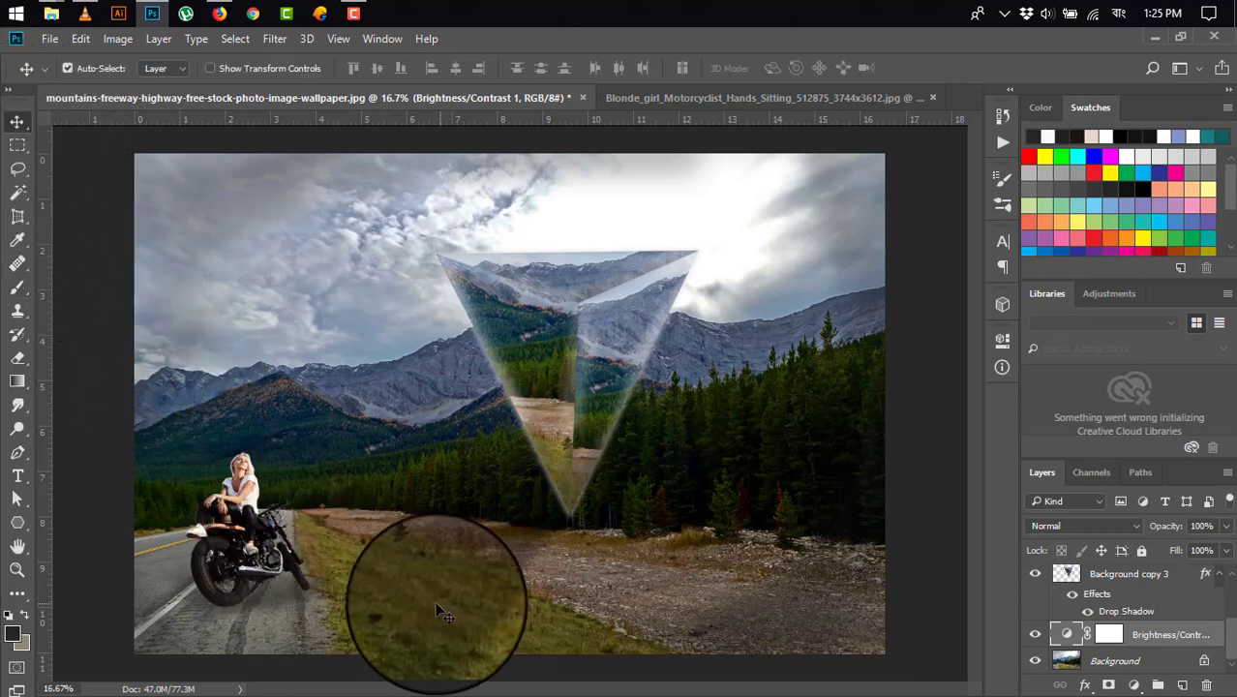
# Free-transform the blurred shadow, rotating it slightly and reshaping its corners across the ground
pyautogui.hotkey('ctrl', 't')
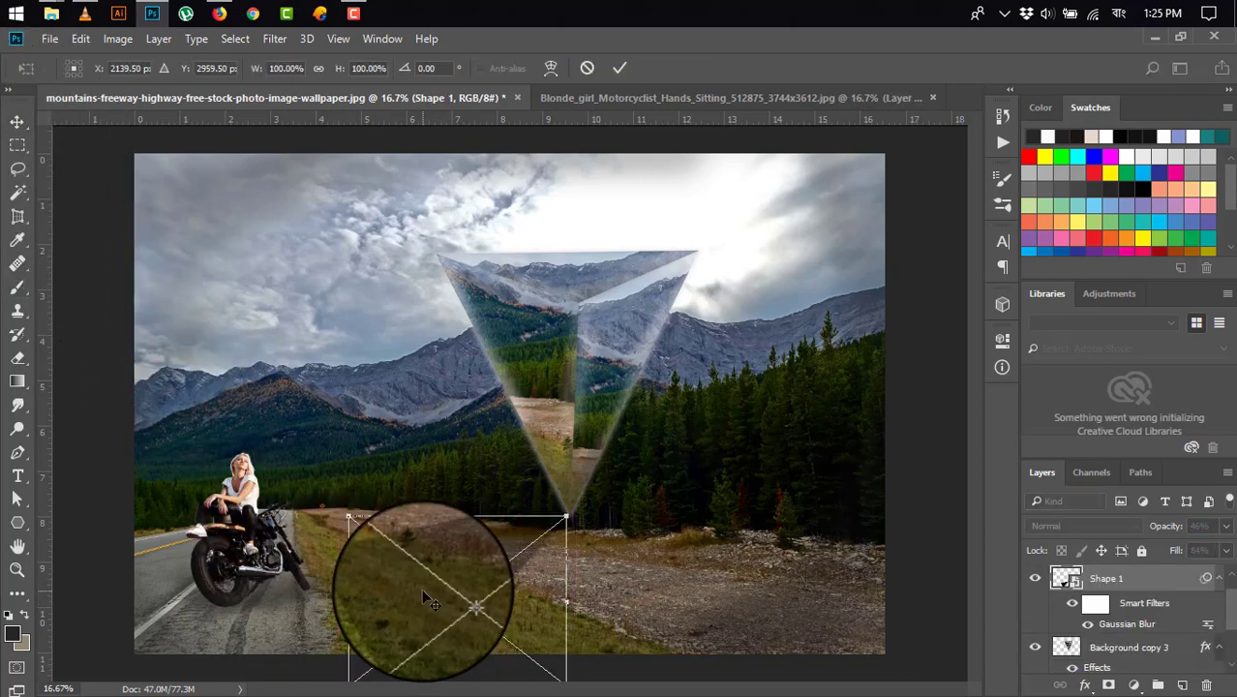
pyautogui.moveTo(578, 506)
pyautogui.mouseDown()
pyautogui.moveTo(583, 523)
pyautogui.moveTo(544, 523)
pyautogui.moveTo(565, 510)
pyautogui.moveTo(461, 591)
pyautogui.moveTo(370, 560)
pyautogui.moveTo(425, 418)
pyautogui.moveTo(365, 432)
pyautogui.moveTo(373, 465)
pyautogui.mouseUp()
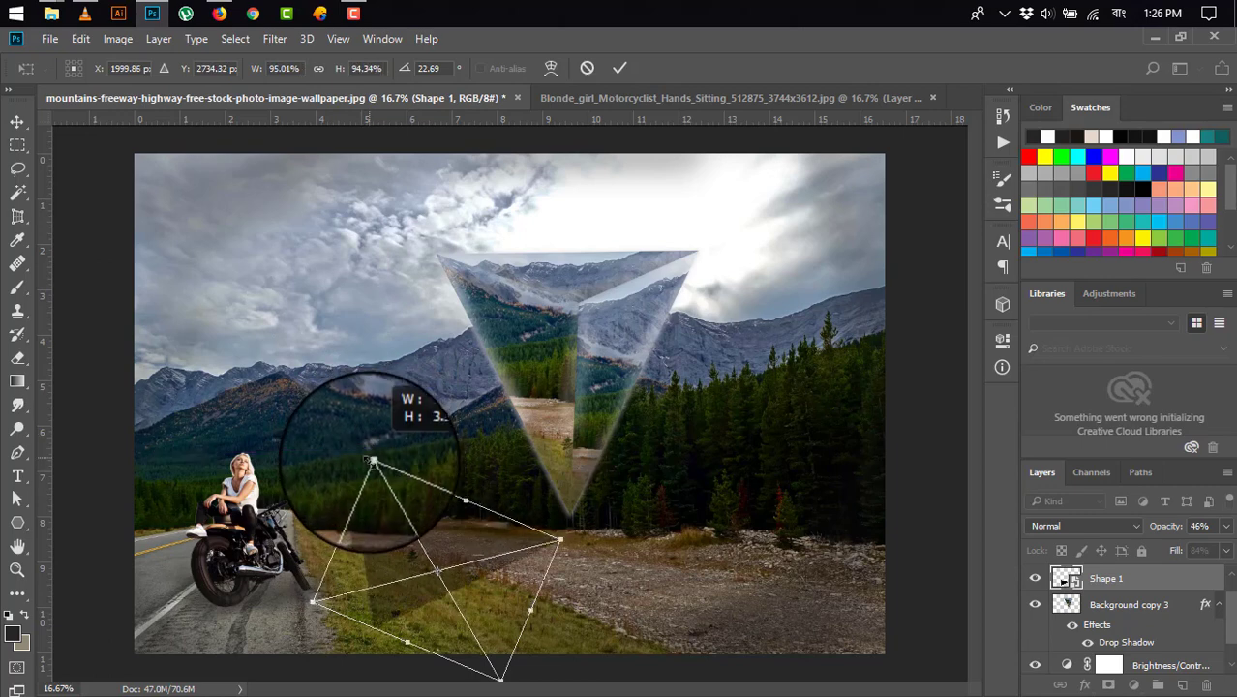
pyautogui.moveTo(566, 523); pyautogui.dragTo(541, 544)
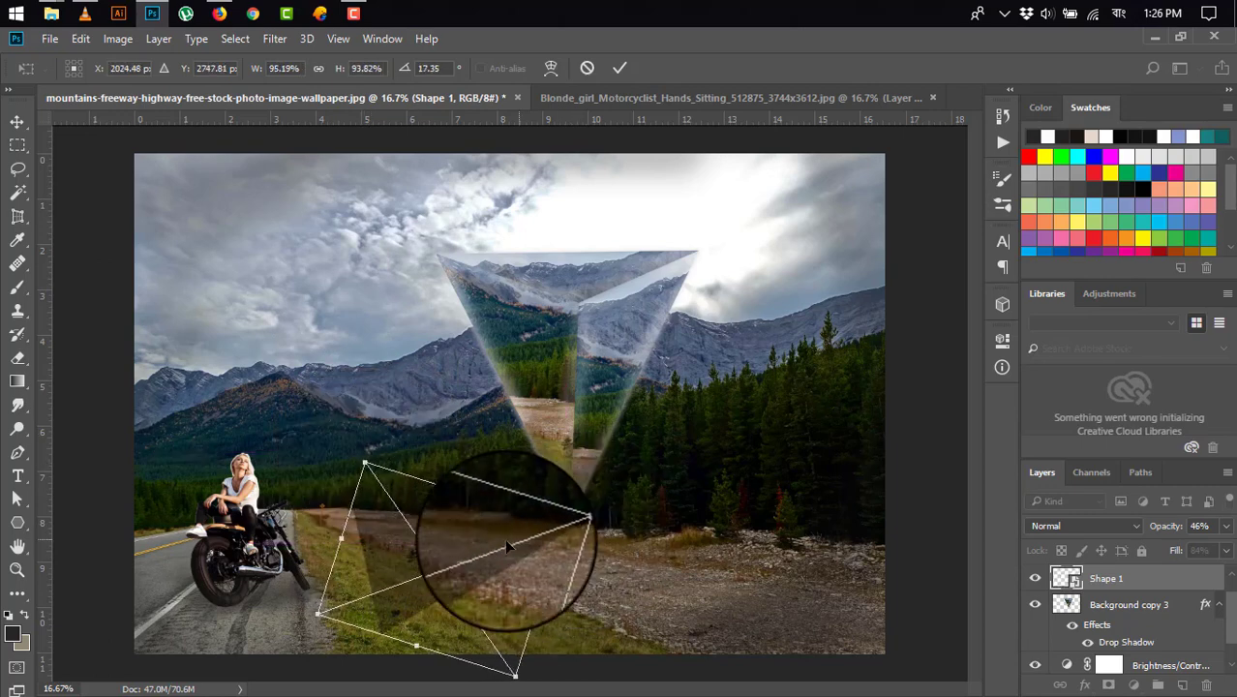
pyautogui.moveTo(580, 504)
pyautogui.mouseDown()
pyautogui.moveTo(559, 513)
pyautogui.moveTo(569, 489)
pyautogui.mouseUp()
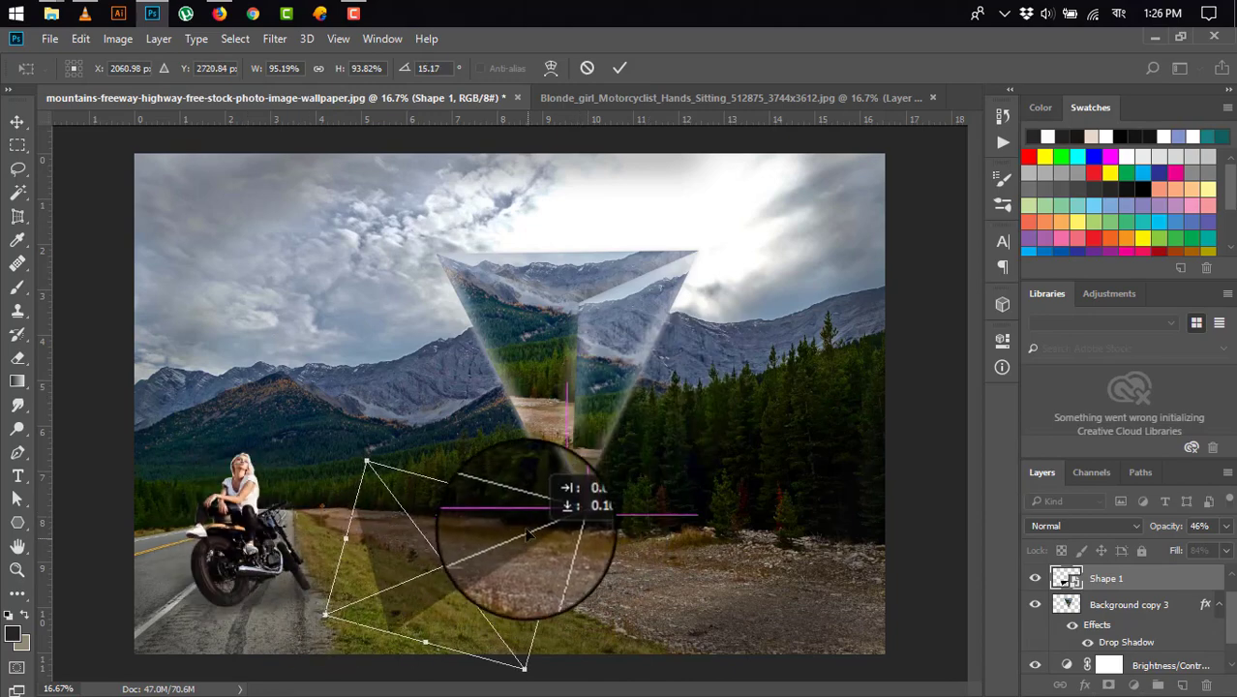
pyautogui.click(620, 67)
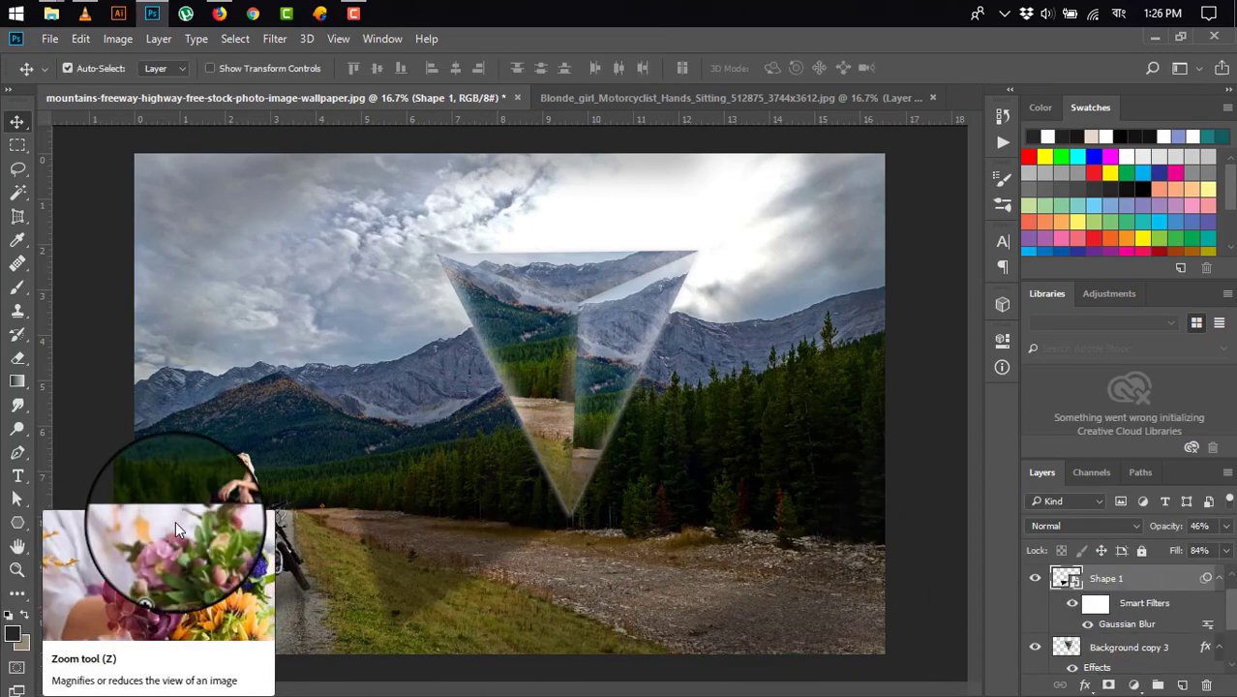
# Stretch the blurred shadow further down-left so it lies long across the grass
pyautogui.hotkey('ctrl', 't')
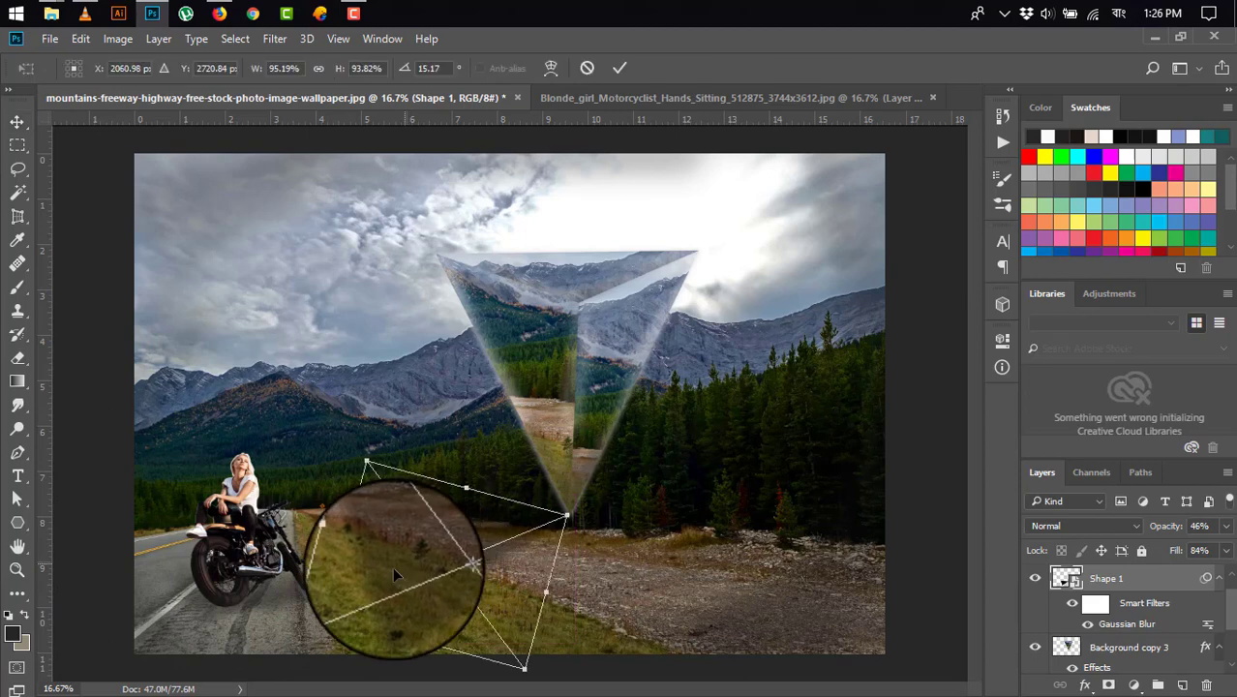
pyautogui.moveTo(392, 566)
pyautogui.mouseDown()
pyautogui.moveTo(278, 639)
pyautogui.moveTo(275, 621)
pyautogui.mouseUp()
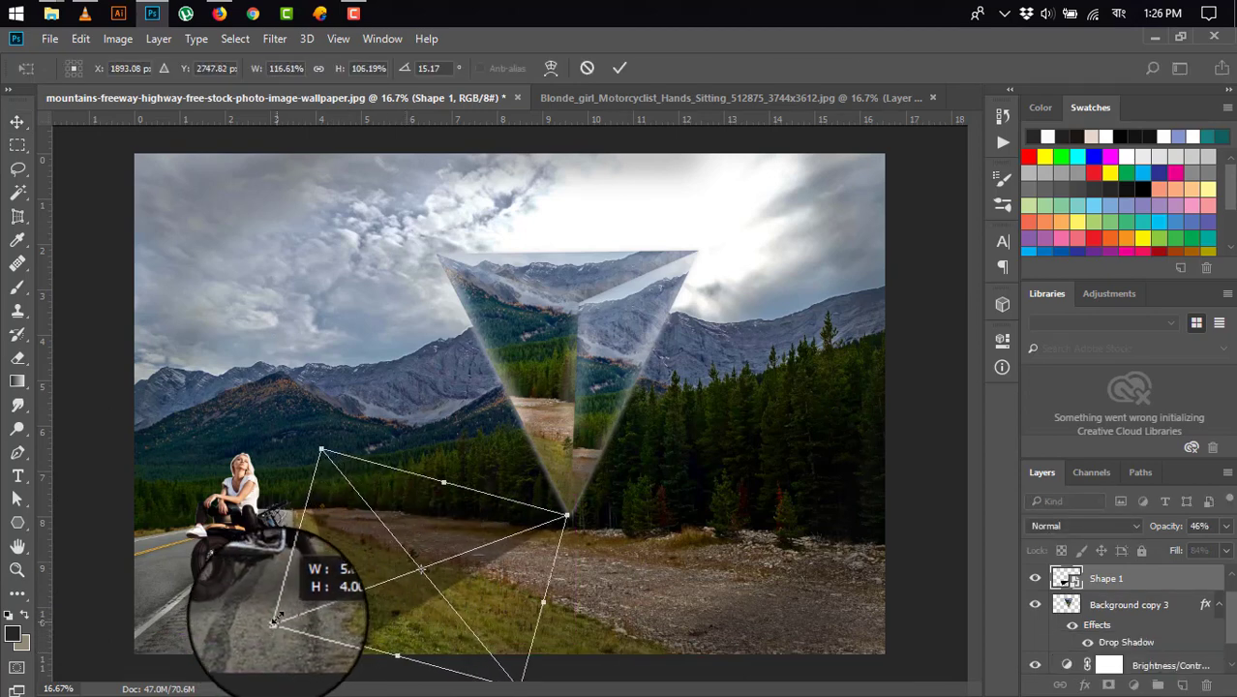
pyautogui.click(619, 67)
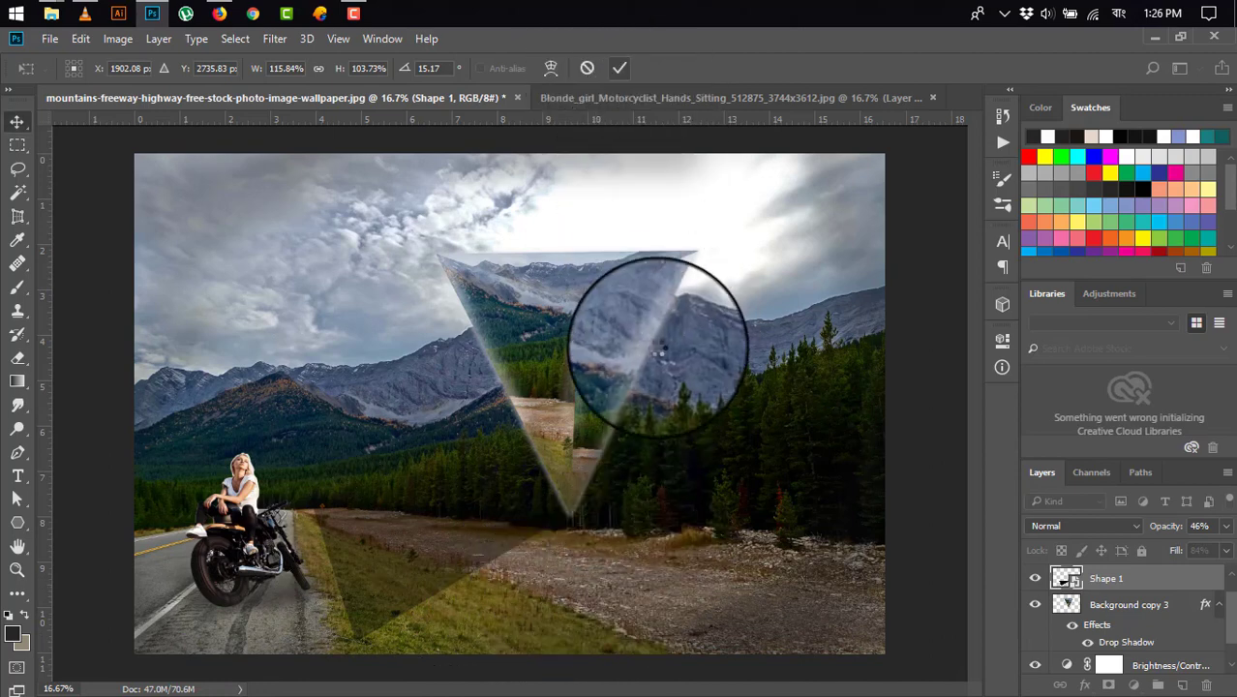
pyautogui.moveTo(647, 358); pyautogui.dragTo(825, 440)
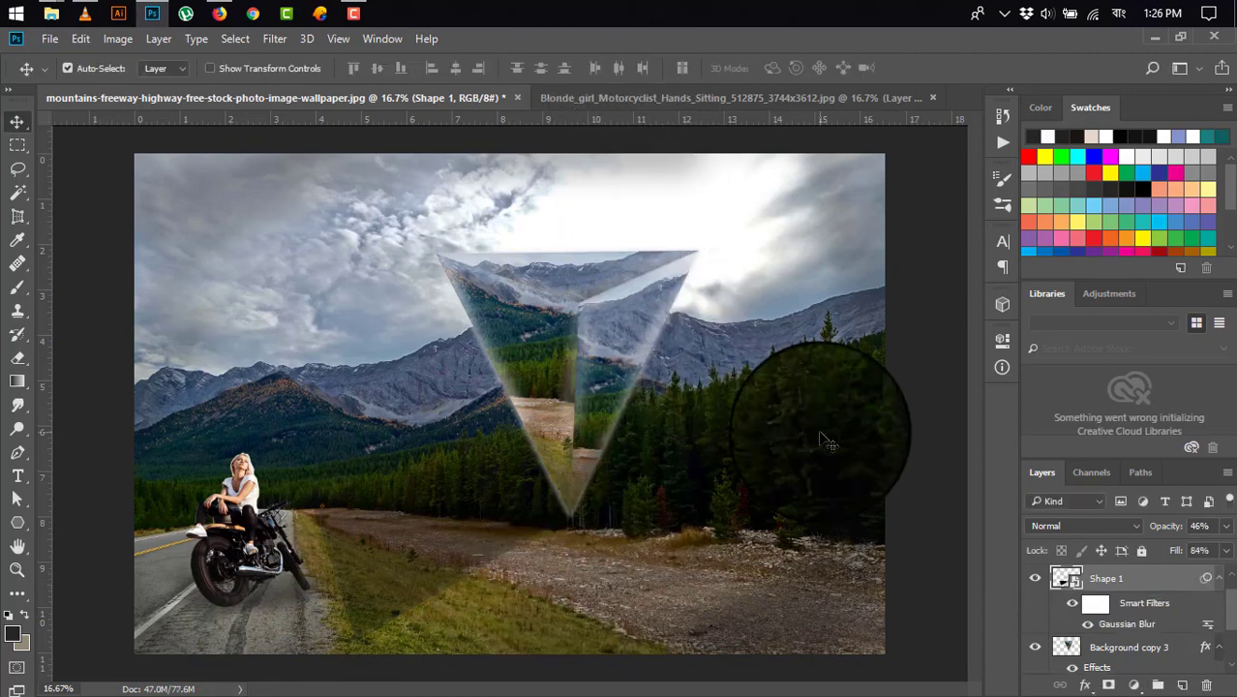
pyautogui.moveTo(826, 440); pyautogui.dragTo(845, 483)
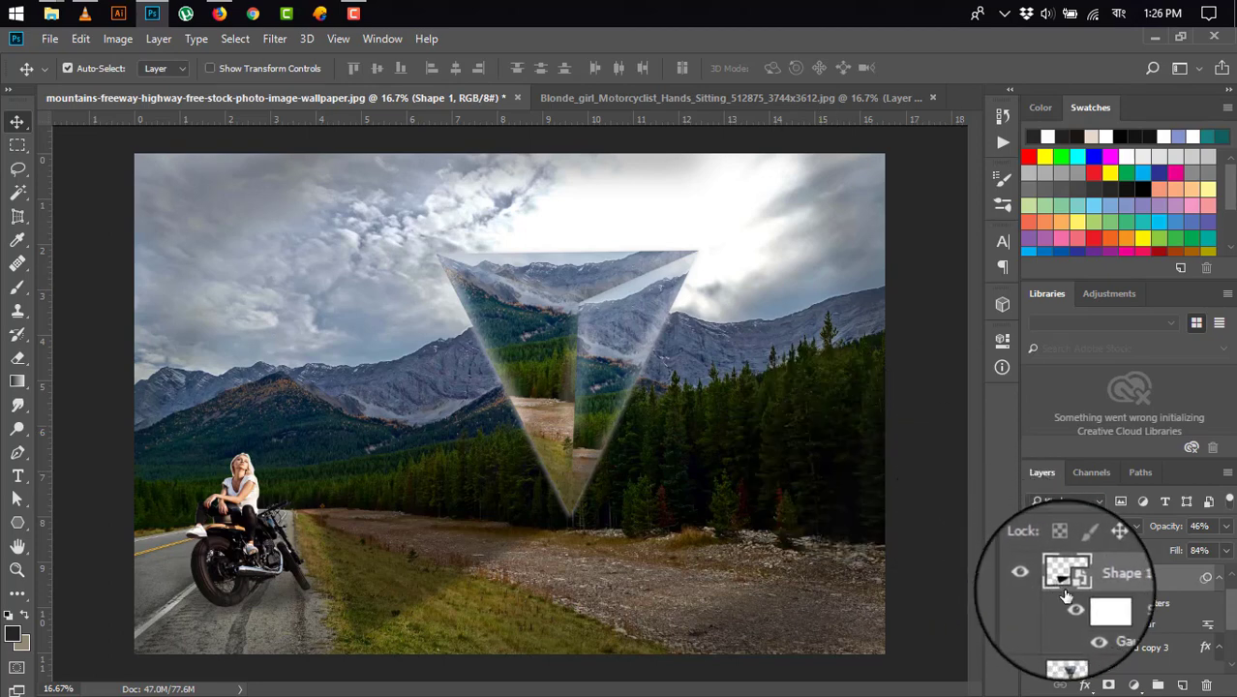
# Add a new empty layer above the shadow and make it active
pyautogui.hotkey('ctrl', 'shift', 'alt', 'n')
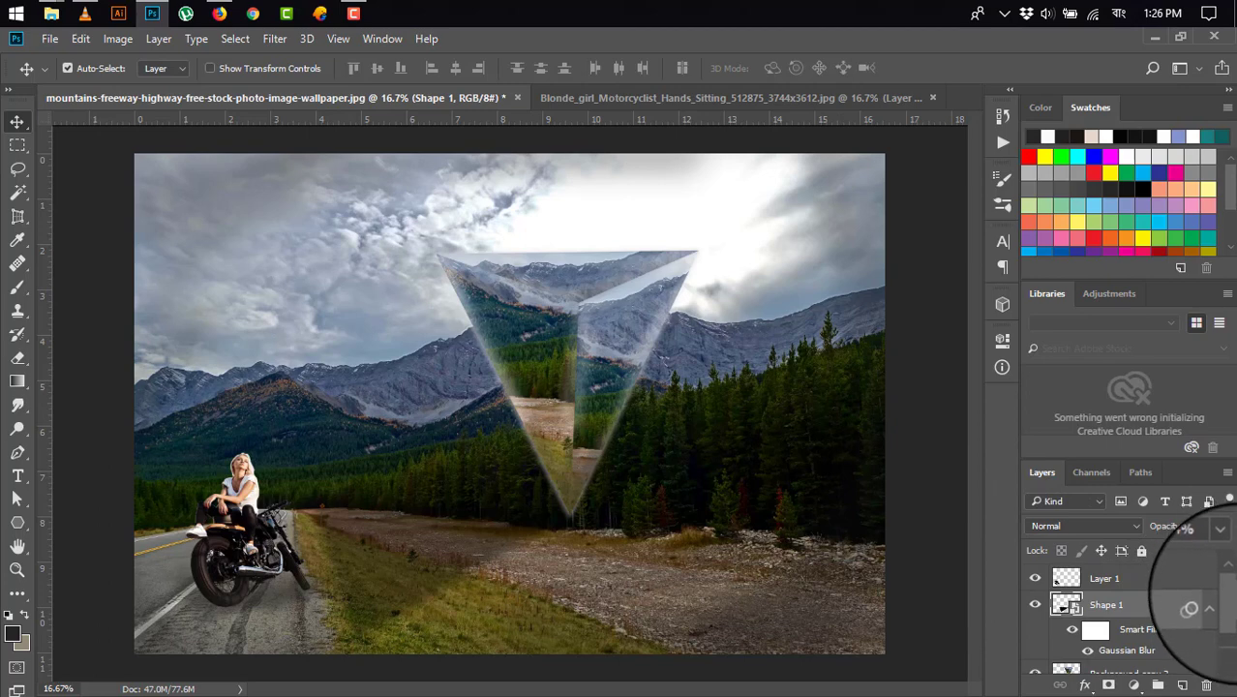
pyautogui.click(1074, 578)
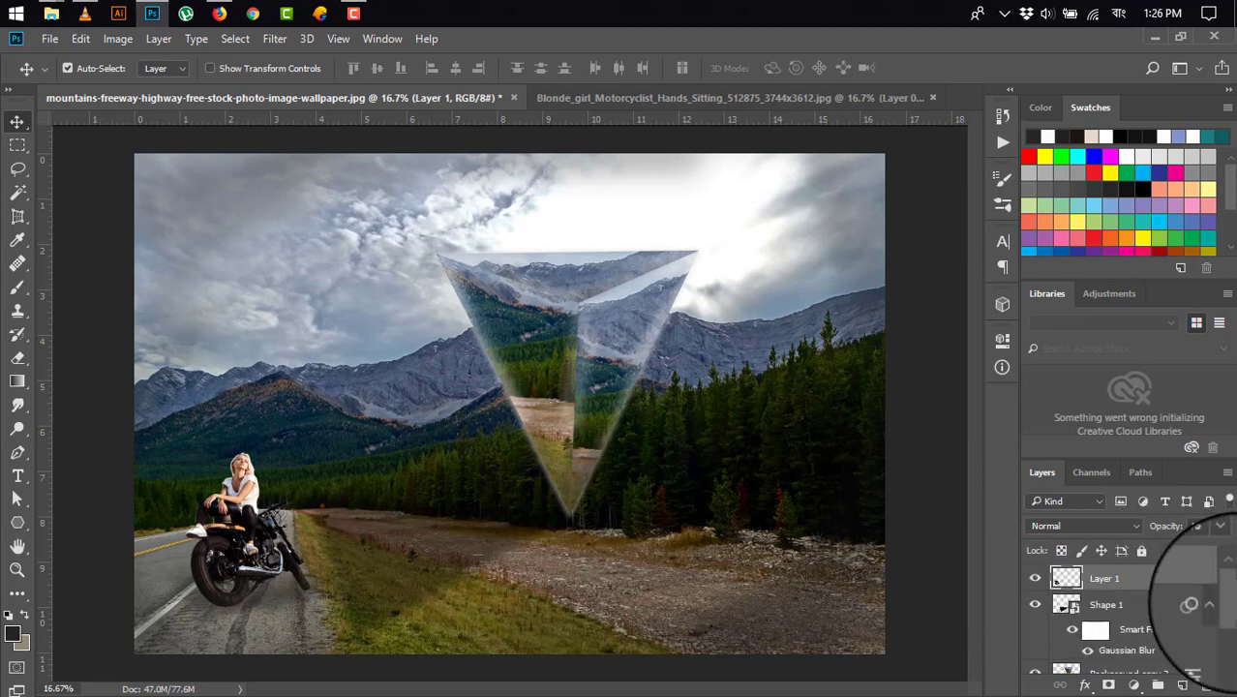
pyautogui.moveTo(1231, 602); pyautogui.dragTo(1229, 658)
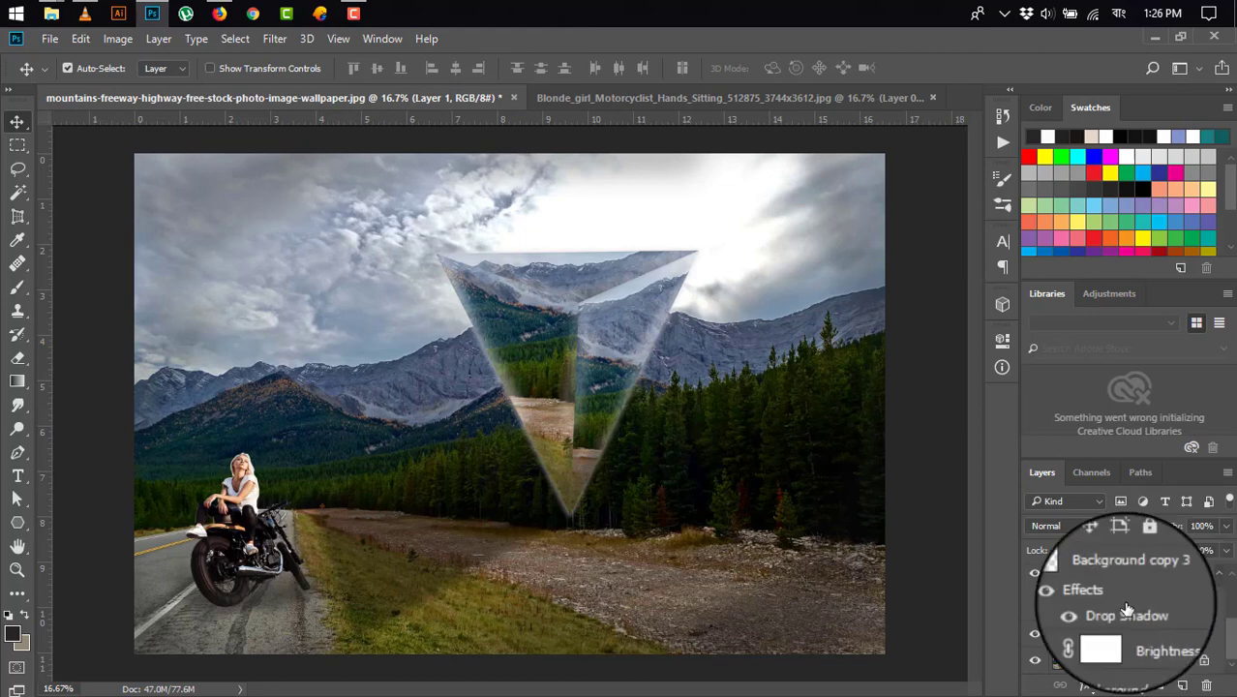
# Give the triangle's drop shadow colour #262626 and a 13 px offset at 21°
pyautogui.doubleClick(1126, 617)
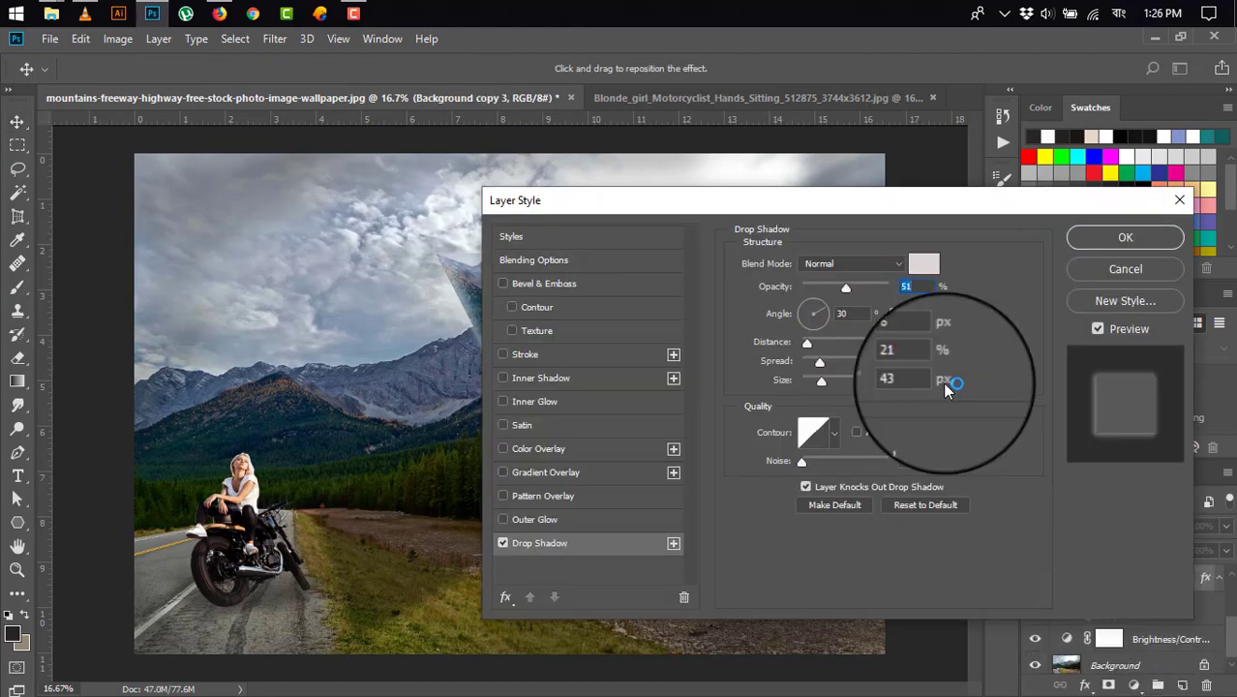
pyautogui.click(923, 263)
pyautogui.click(352, 343)
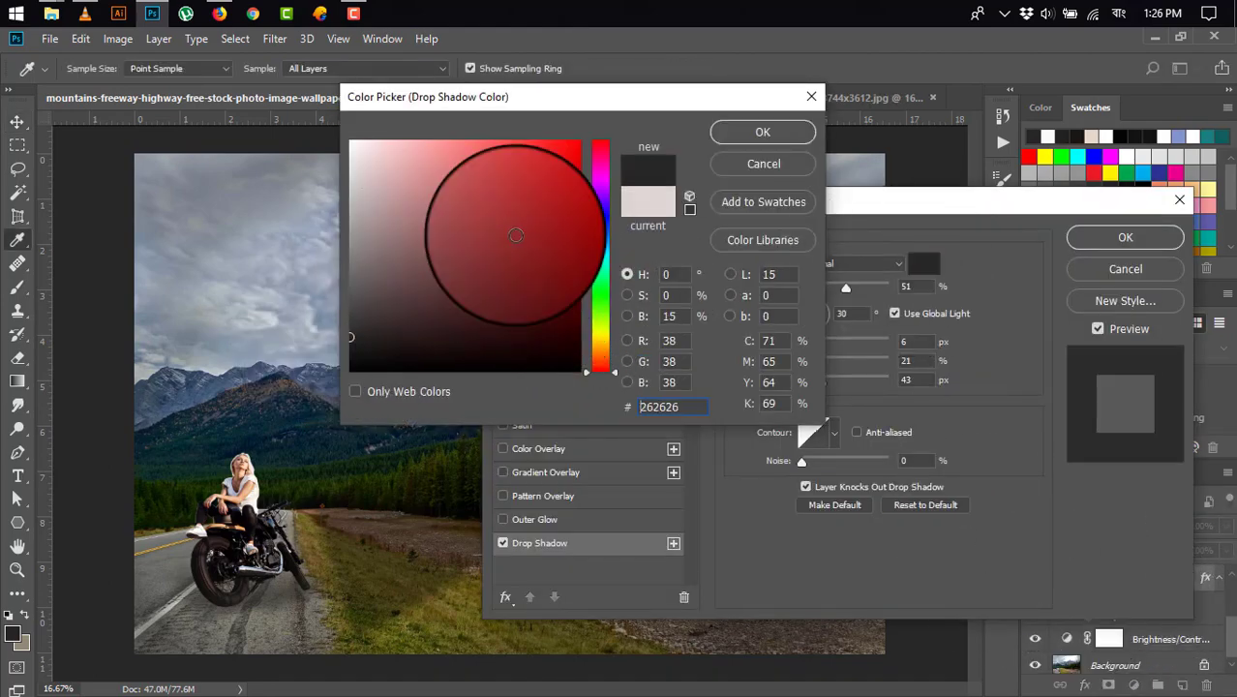
pyautogui.click(763, 132)
pyautogui.moveTo(823, 179); pyautogui.dragTo(740, 433)
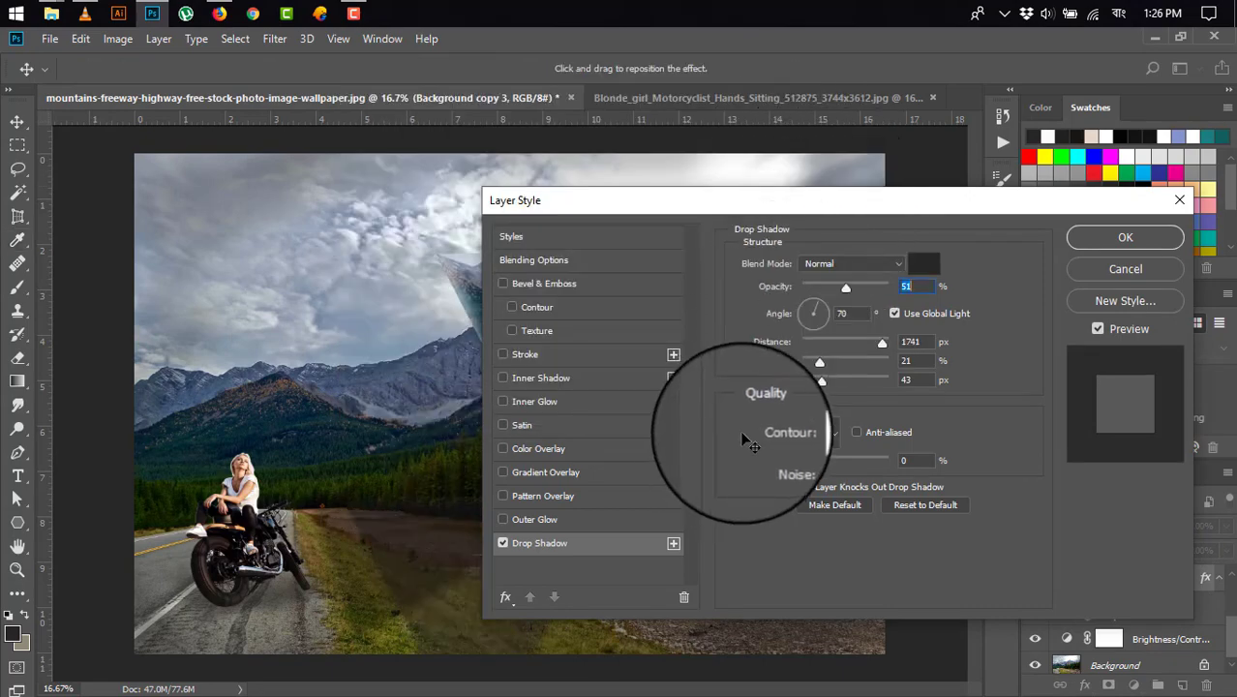
pyautogui.moveTo(794, 200)
pyautogui.mouseDown()
pyautogui.moveTo(655, 668)
pyautogui.moveTo(1078, 366)
pyautogui.mouseUp()
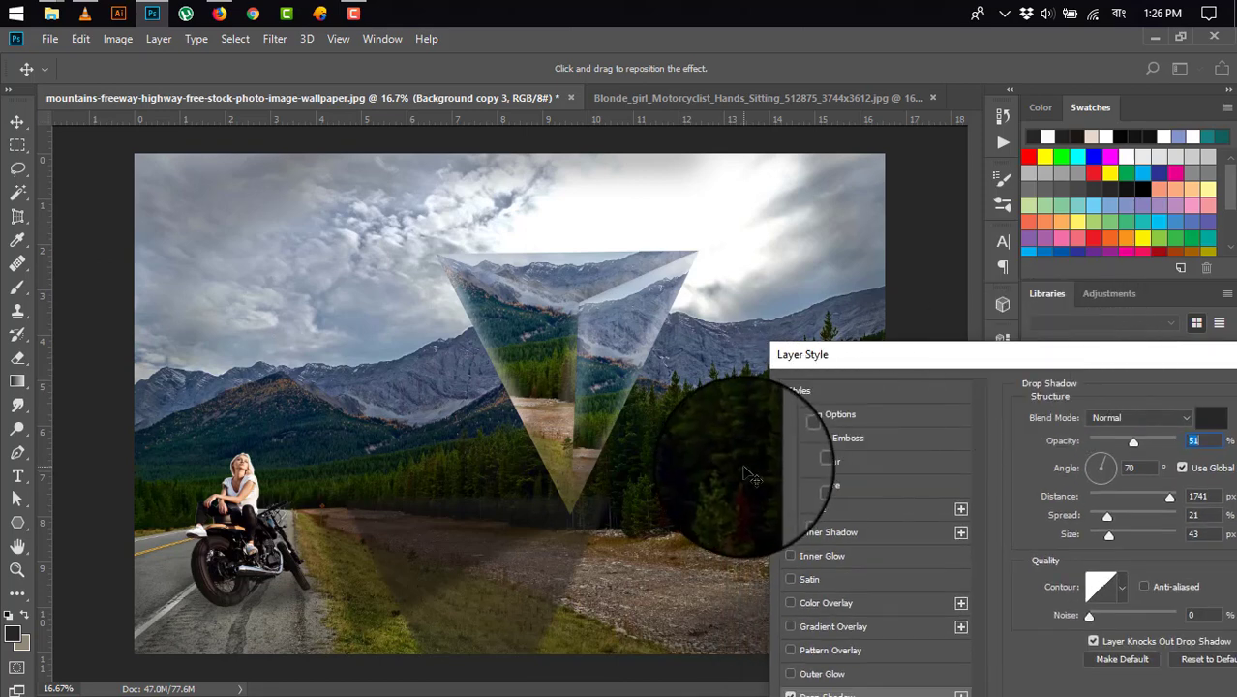
pyautogui.moveTo(566, 470)
pyautogui.mouseDown()
pyautogui.moveTo(594, 322)
pyautogui.moveTo(601, 331)
pyautogui.mouseUp()
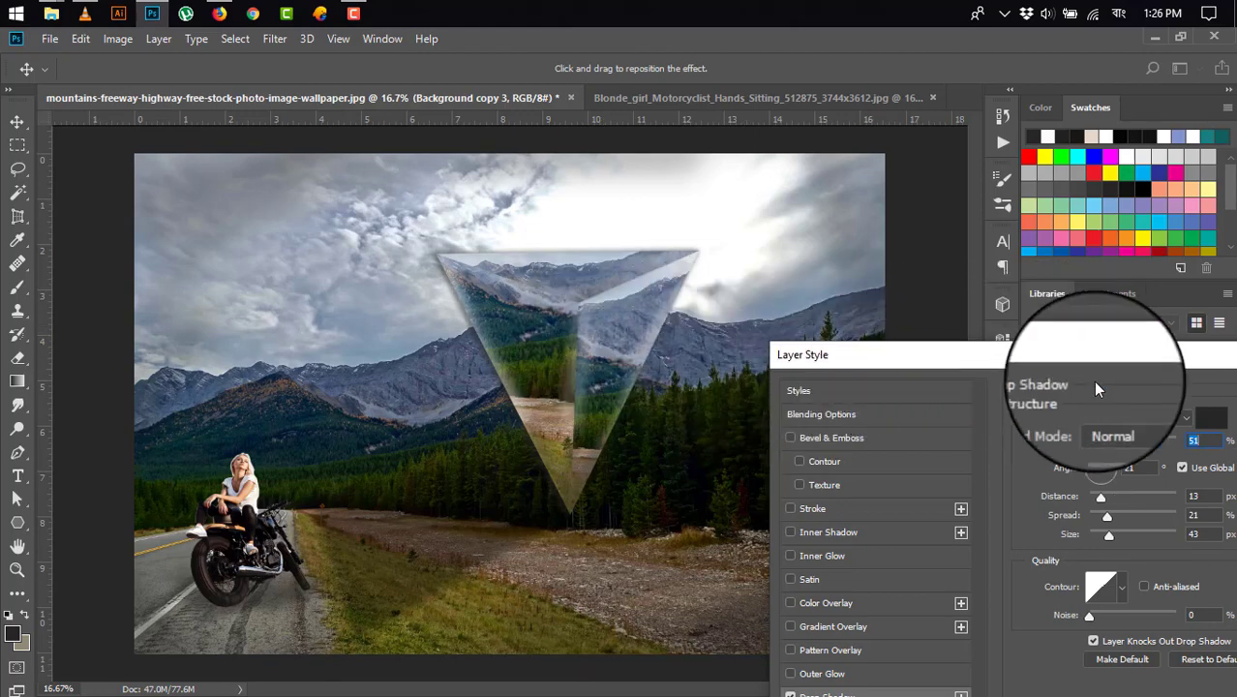
pyautogui.moveTo(1134, 356); pyautogui.dragTo(1049, 400)
pyautogui.moveTo(992, 447); pyautogui.dragTo(912, 368)
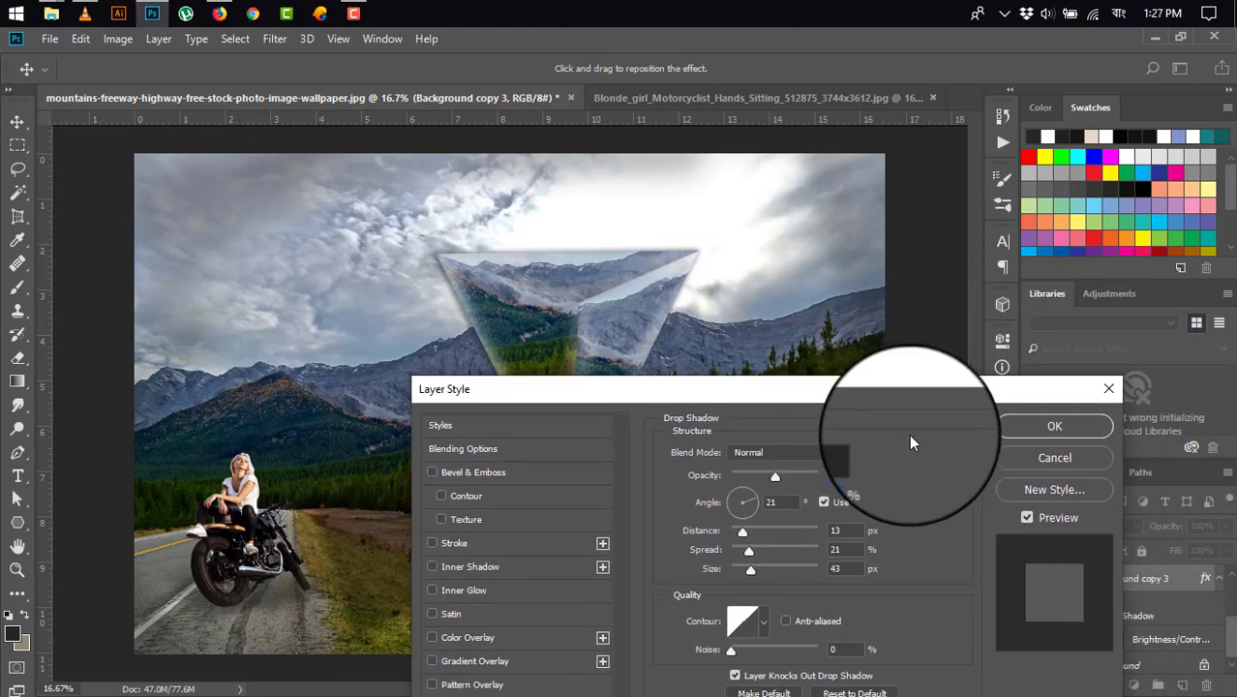
pyautogui.click(1045, 428)
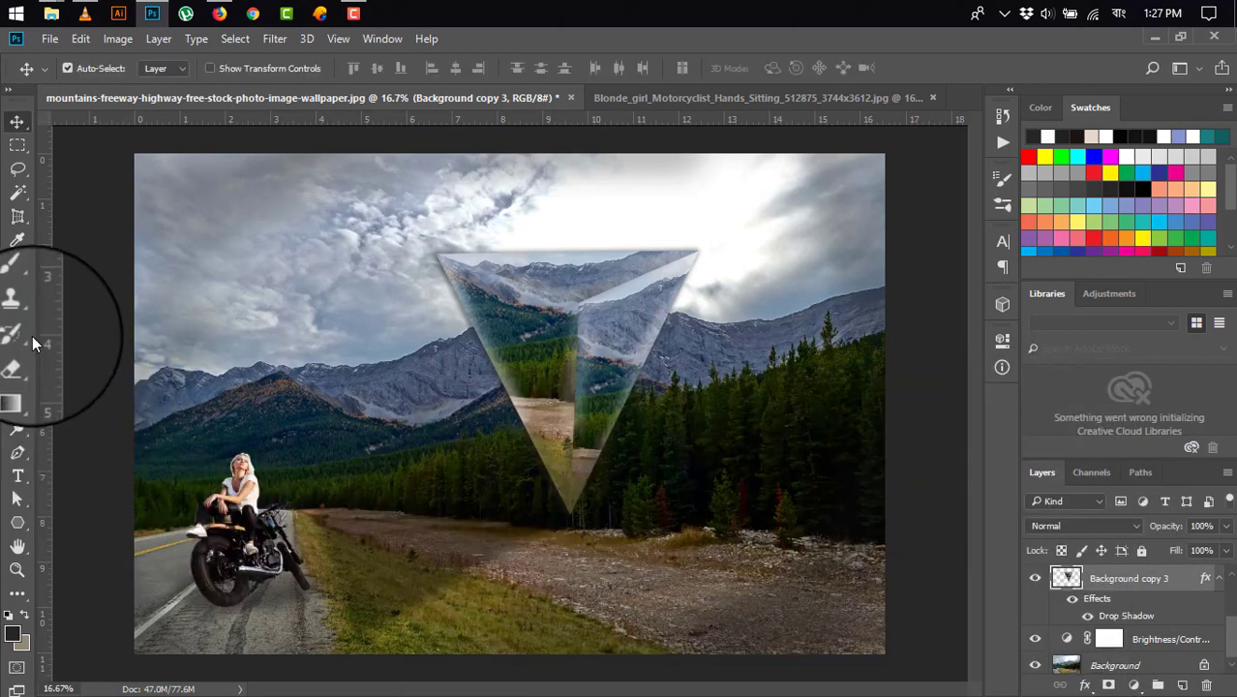
# Switch to the Brush Tool, toggle the triangle layer's visibility, and commit a transform on it
pyautogui.rightClick(16, 292)
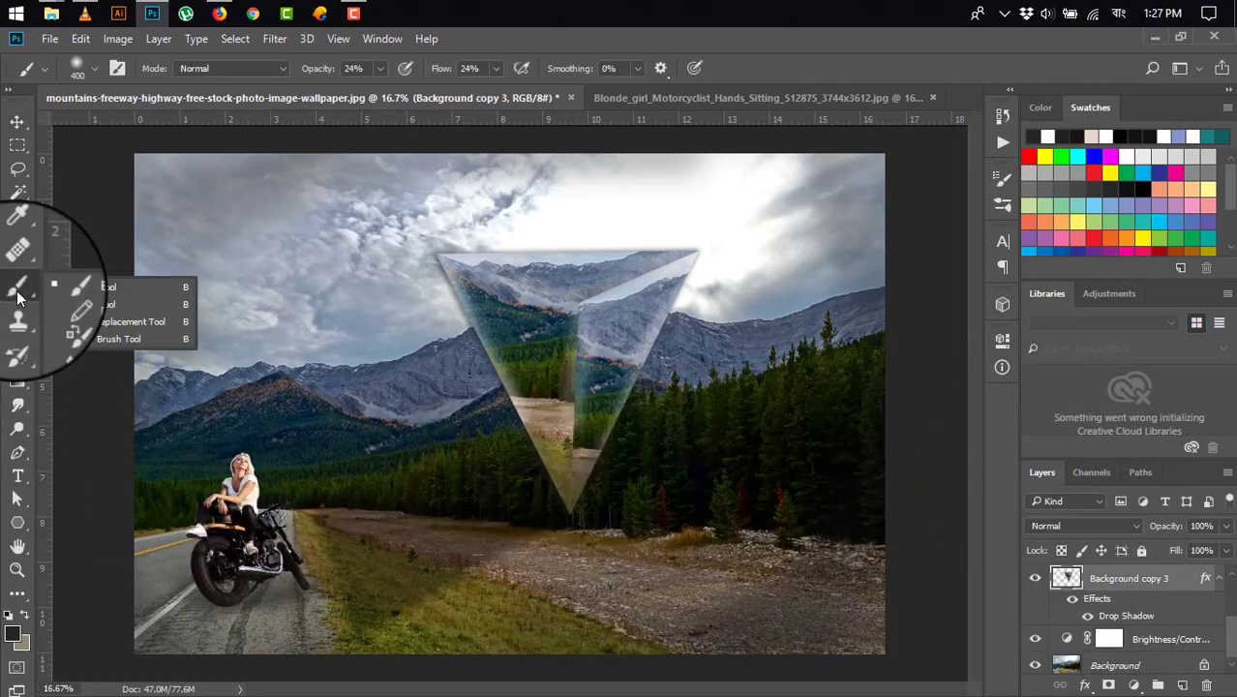
pyautogui.click(98, 291)
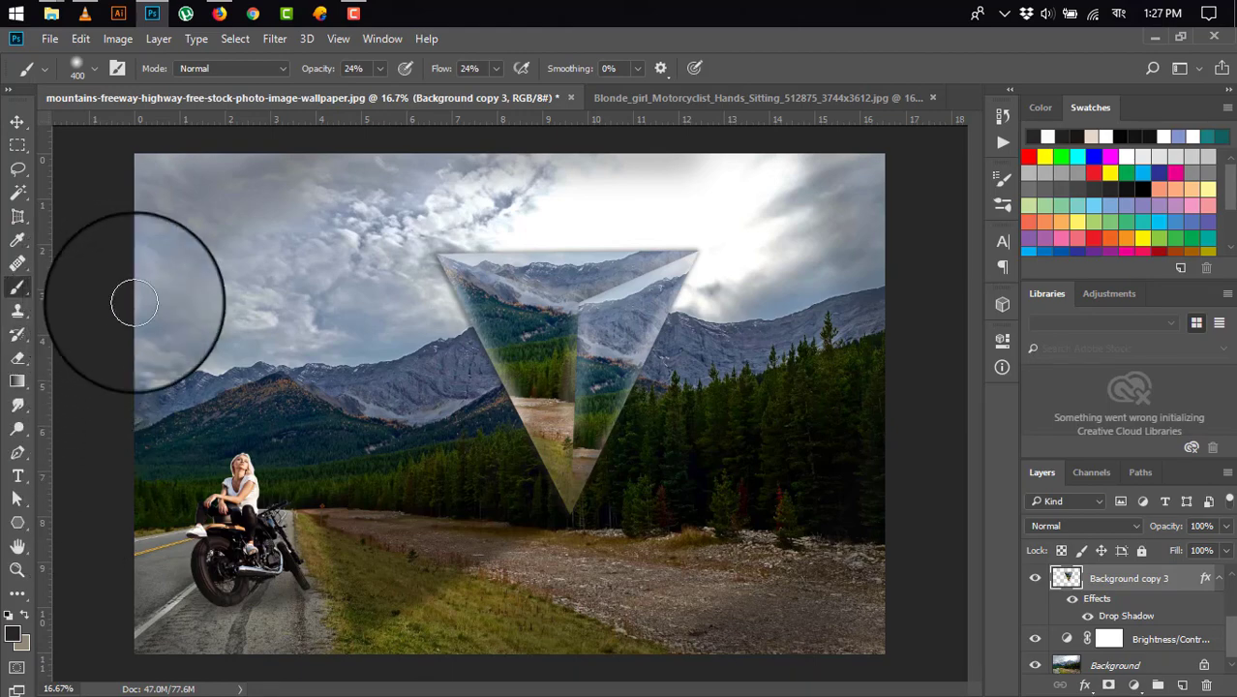
pyautogui.click(1035, 578)
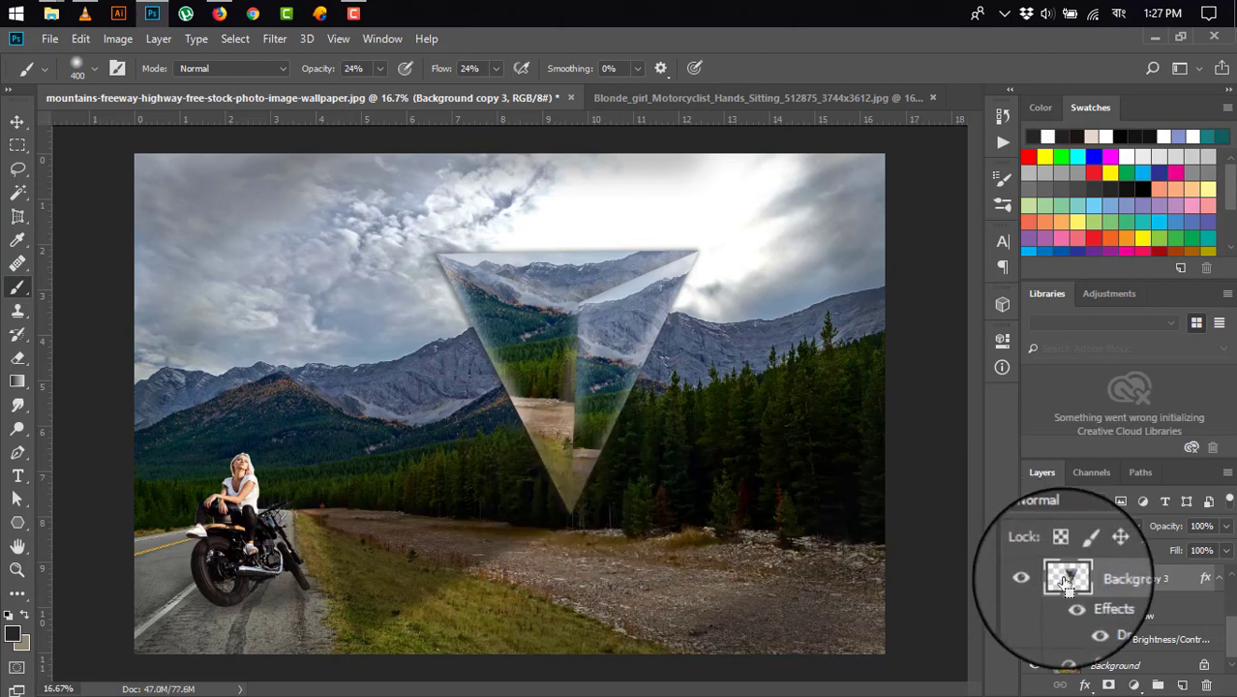
pyautogui.hotkey('ctrl', 't')
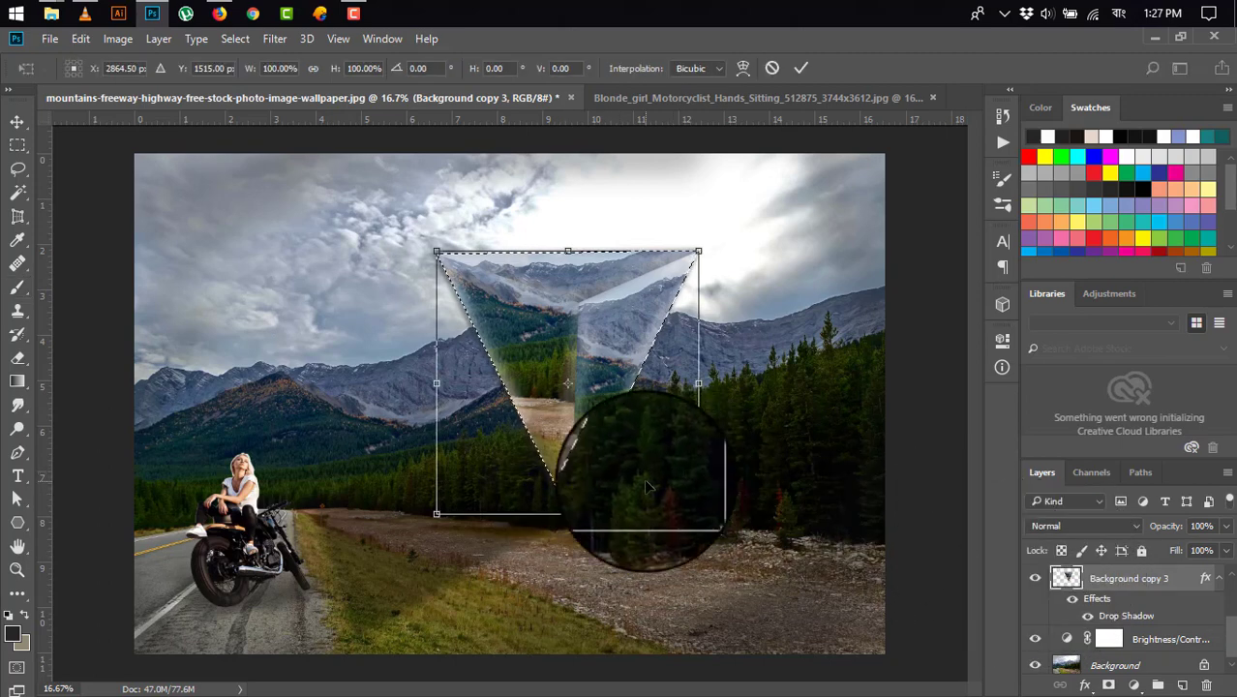
pyautogui.click(803, 67)
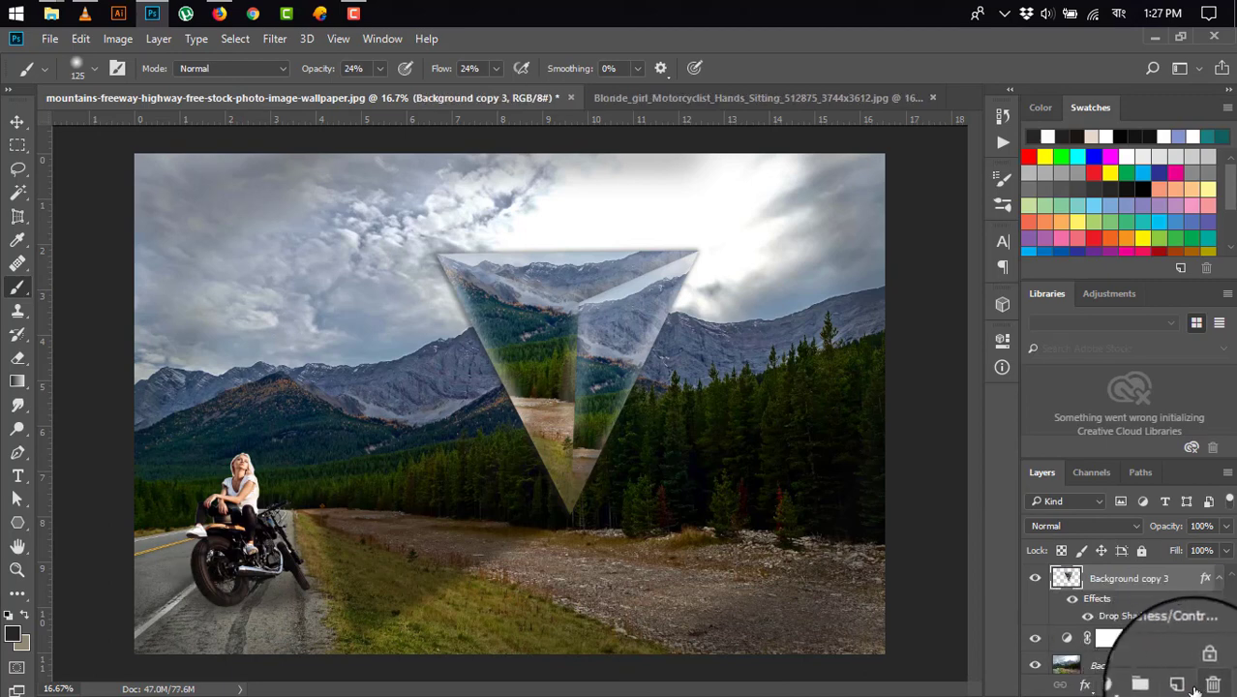
# Add empty Layer 2 at the top of the stack and switch to the Move tool
pyautogui.click(1182, 685)
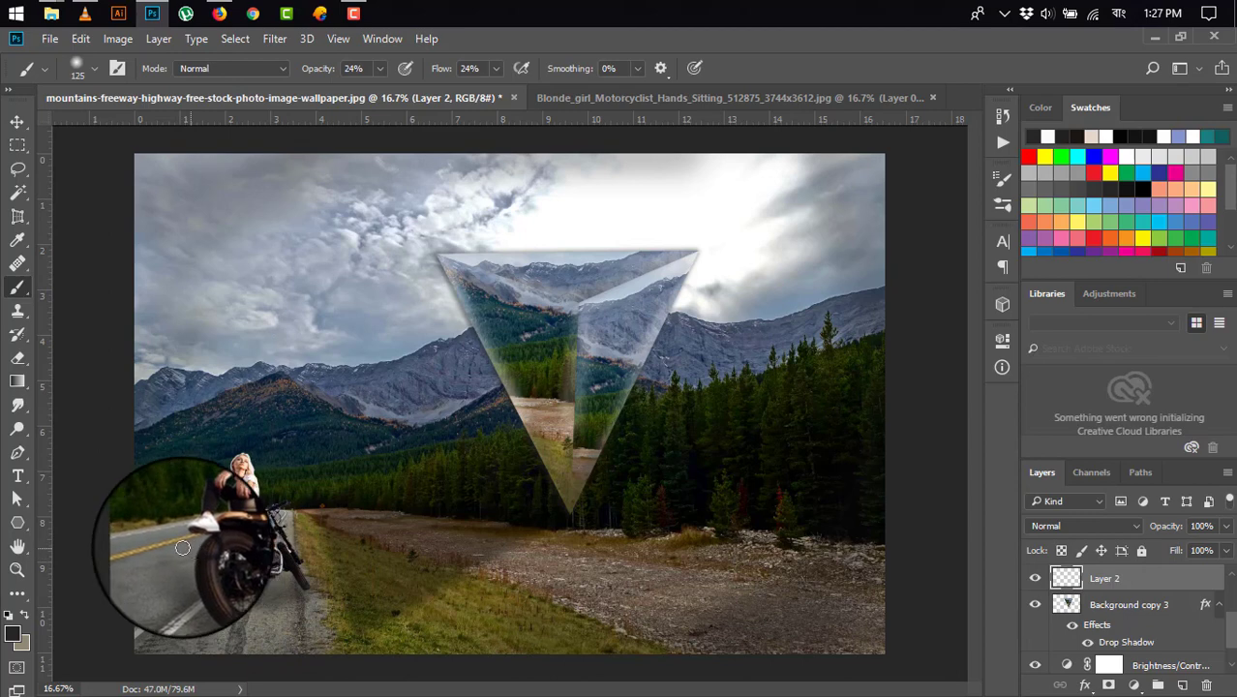
pyautogui.click(16, 124)
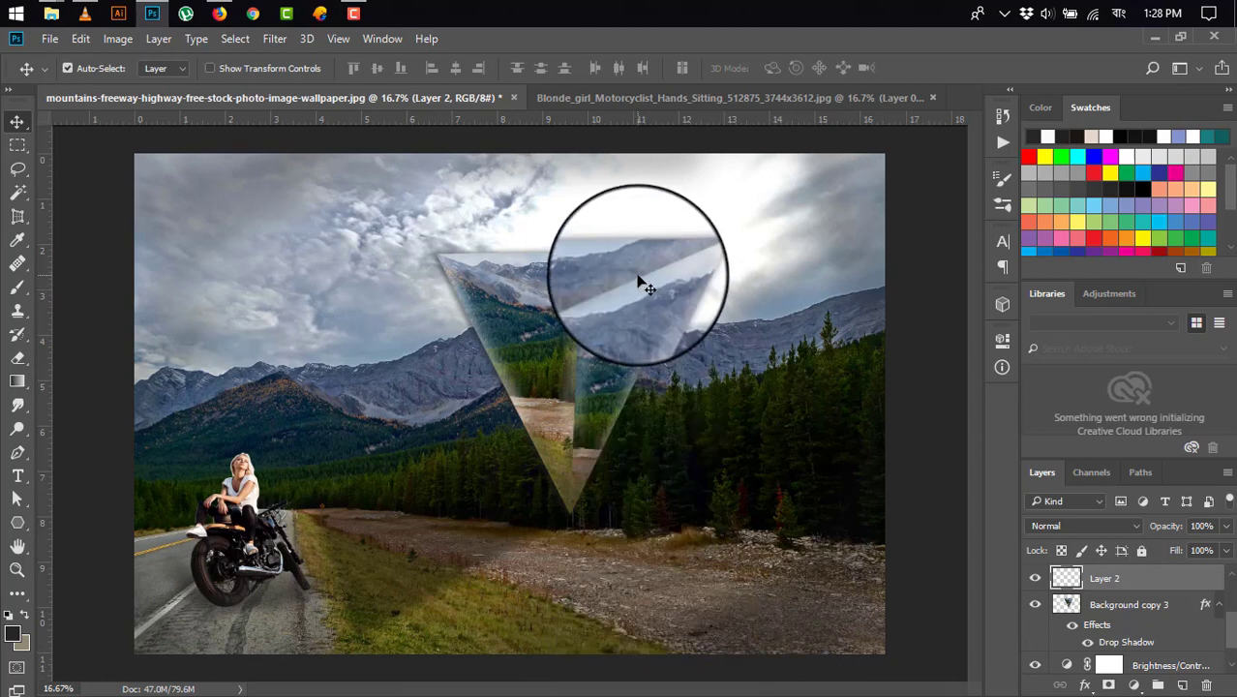
pyautogui.hotkey('ctrl', '-')
pyautogui.hotkey('ctrl', '+')
pyautogui.hotkey('ctrl', '+')
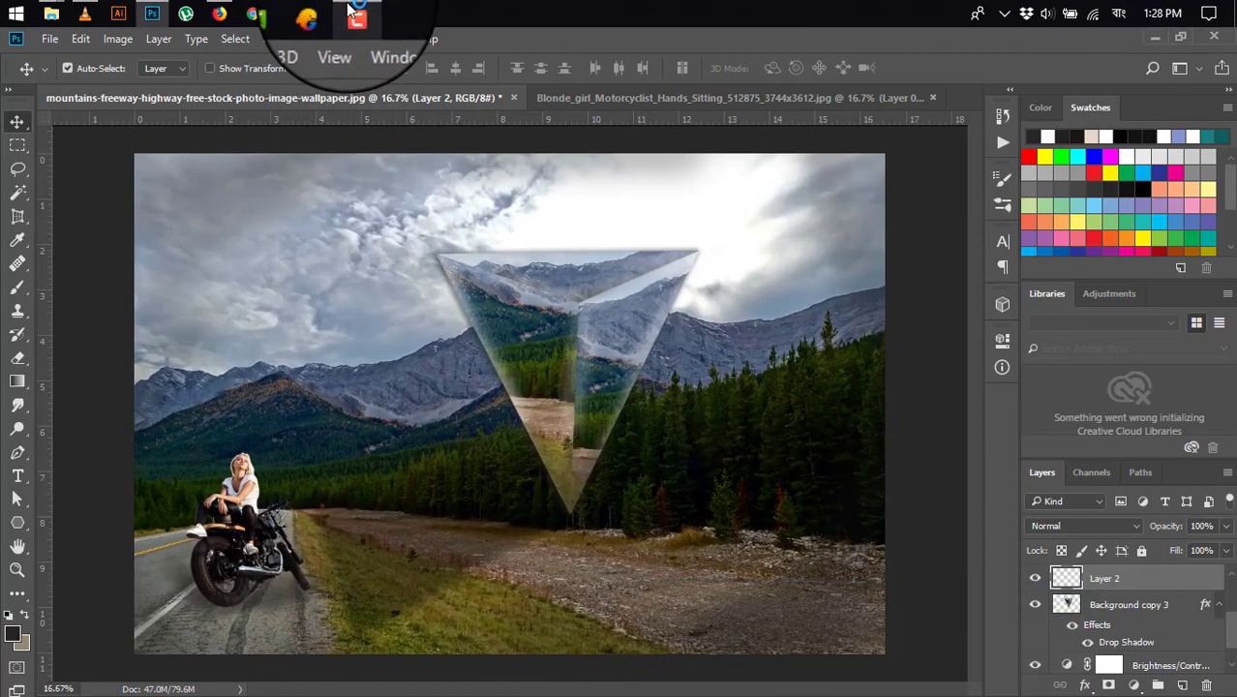
# Add a Color Balance layer with midtones Cyan -67, Green +18, Blue -2
pyautogui.scroll(-1, 1200, 601)
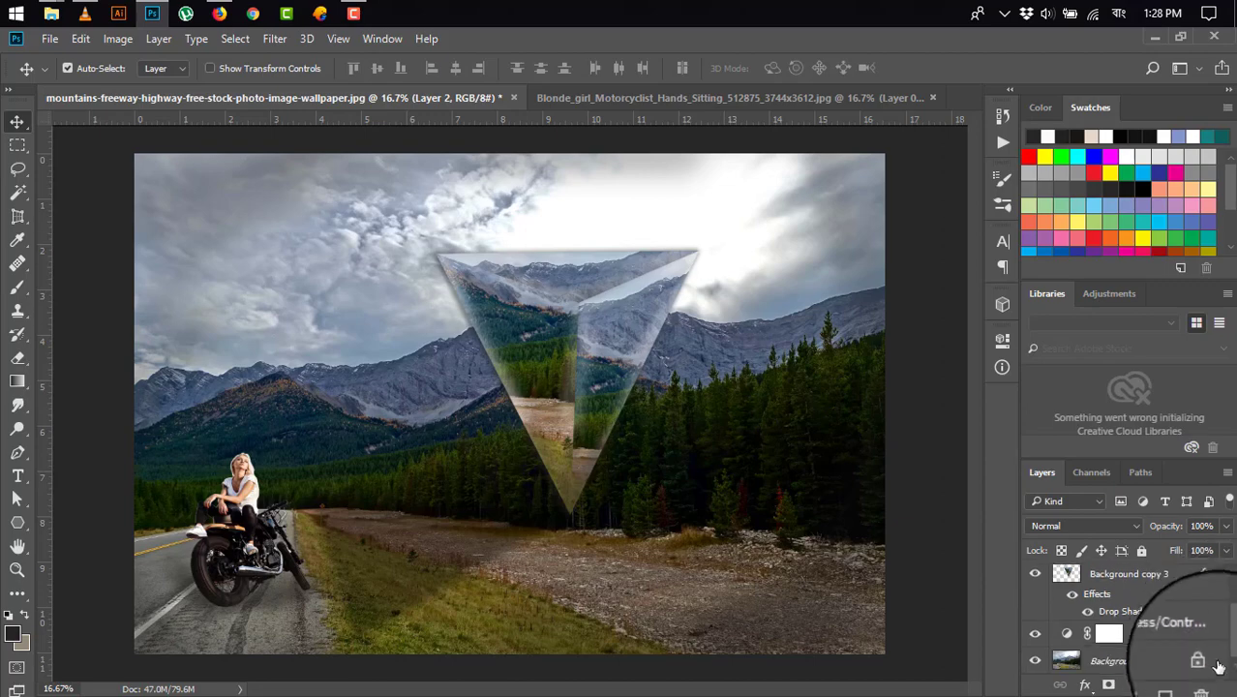
pyautogui.click(1134, 684)
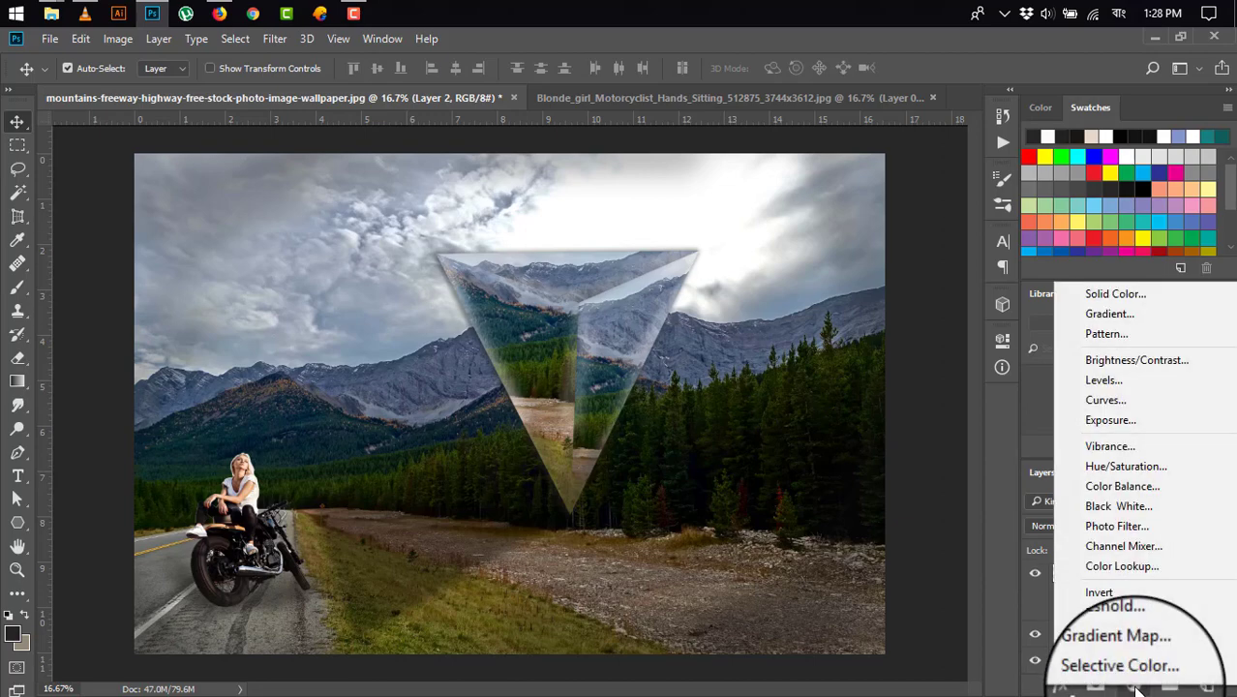
pyautogui.click(1104, 486)
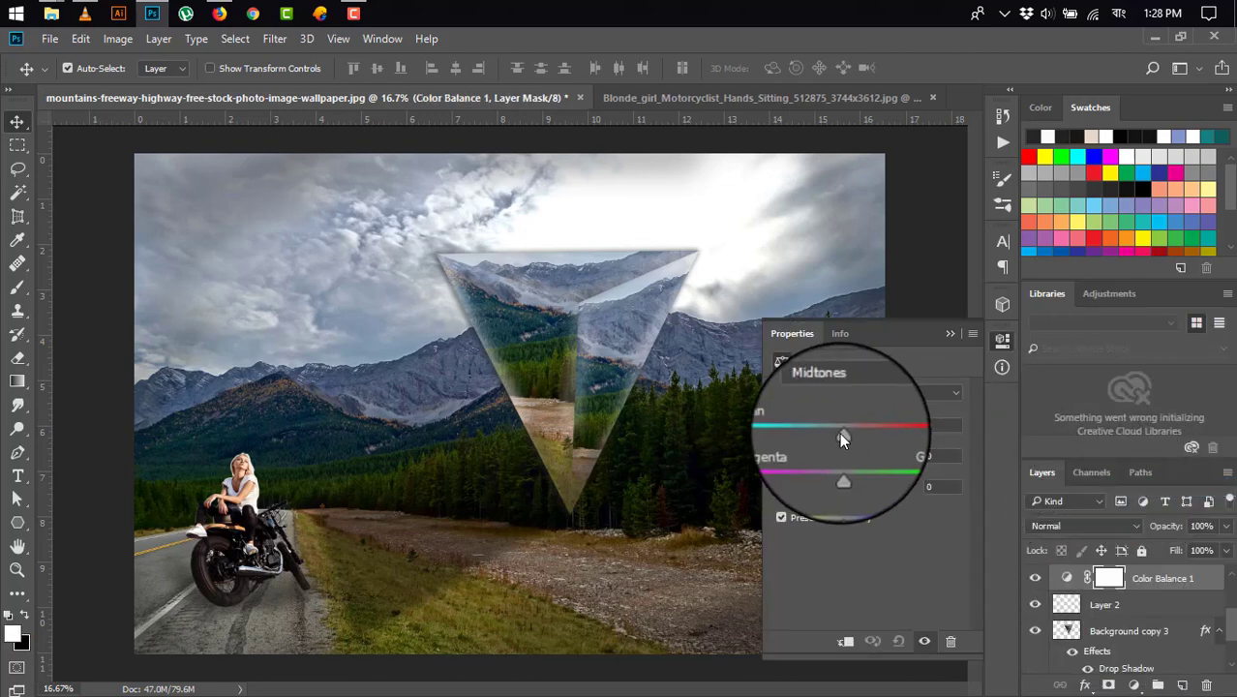
pyautogui.moveTo(858, 432)
pyautogui.mouseDown()
pyautogui.moveTo(803, 434)
pyautogui.moveTo(864, 465)
pyautogui.moveTo(887, 499)
pyautogui.moveTo(840, 496)
pyautogui.mouseUp()
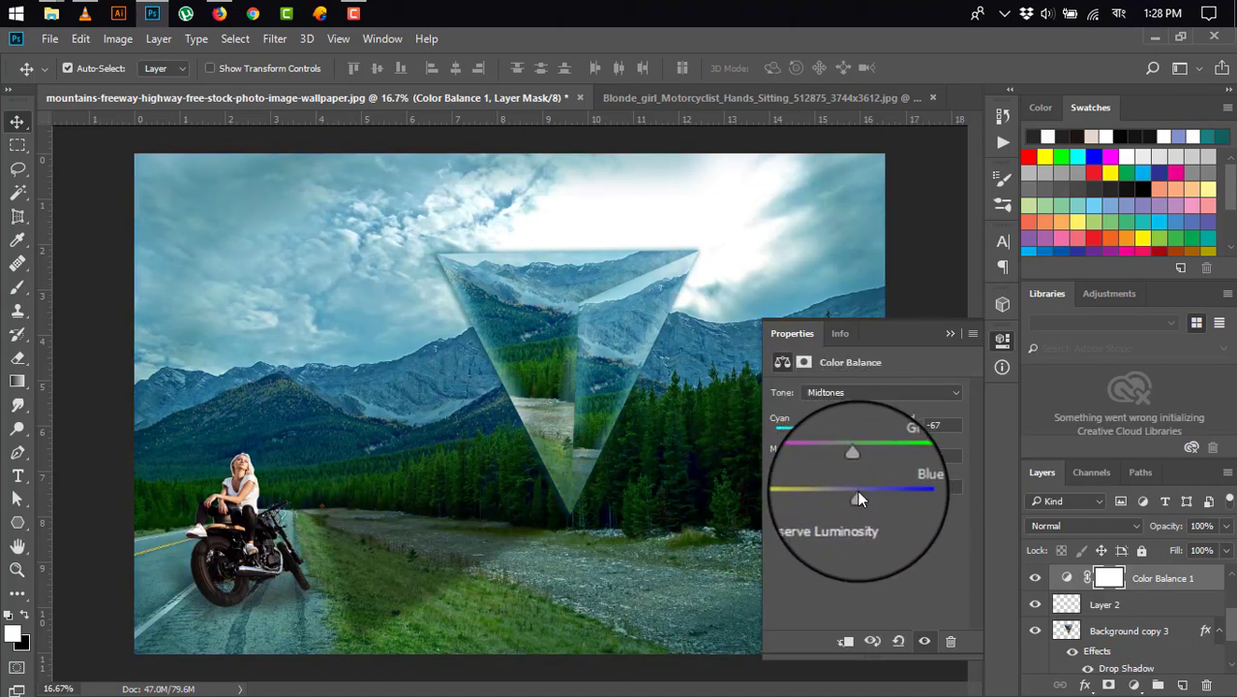
pyautogui.click(951, 323)
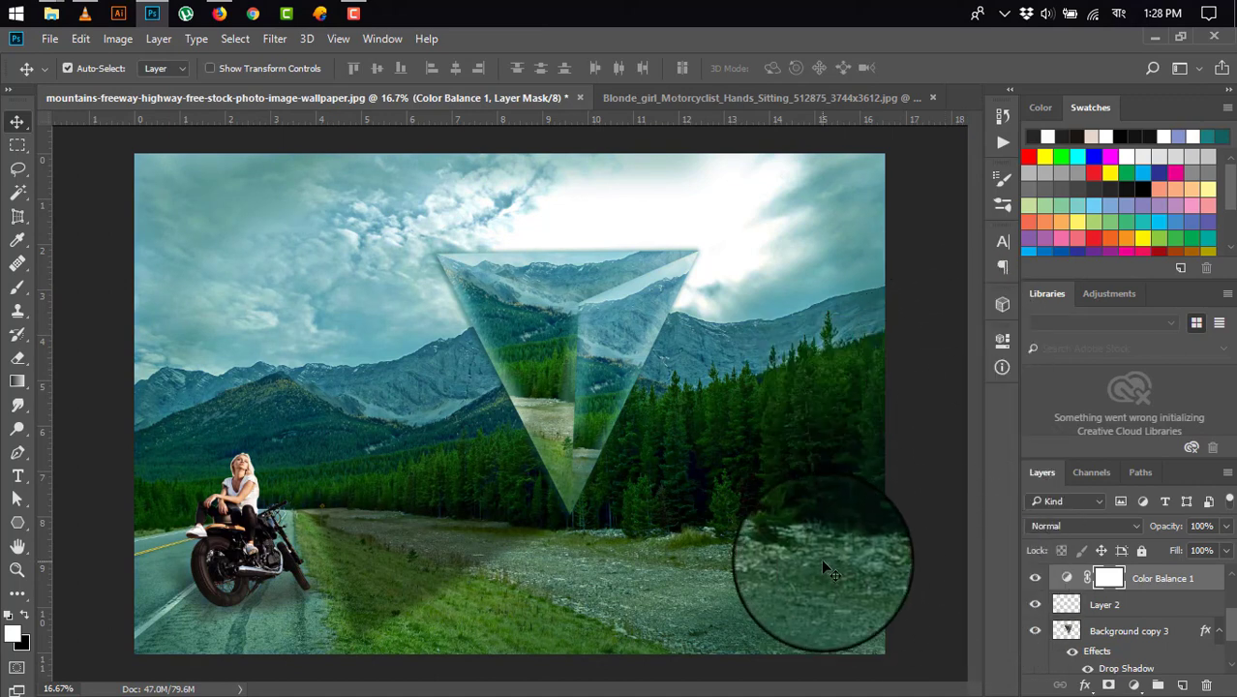